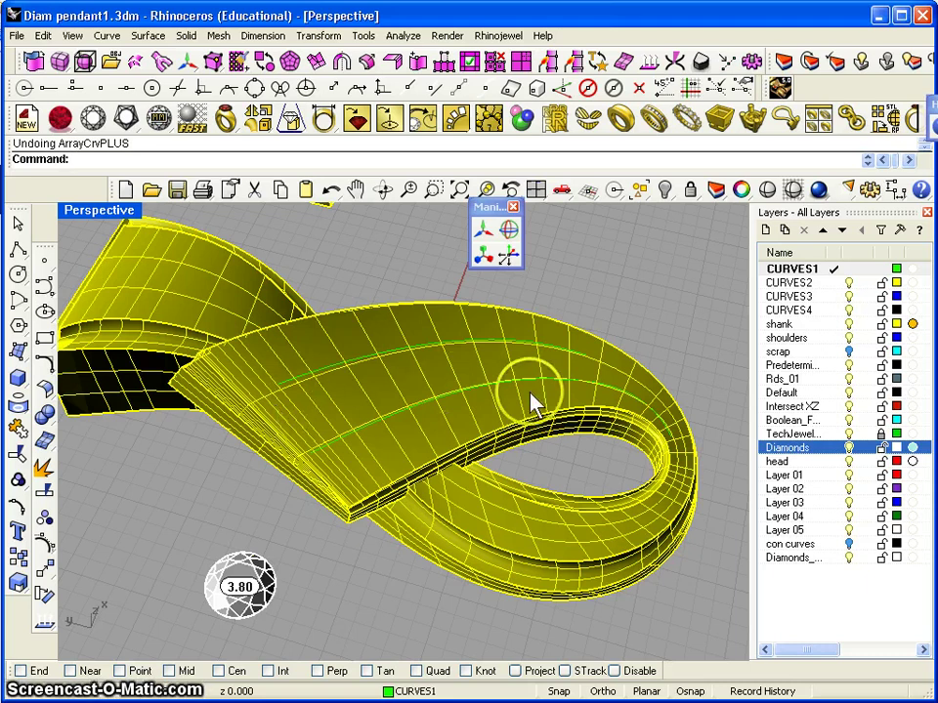
mouse_move(532, 402)
right_down()
mouse_move(597, 419)
mouse_move(504, 425)
right_up()
mouse_move(391, 456)
right_down()
mouse_move(518, 433)
mouse_move(515, 412)
mouse_move(335, 513)
right_up()
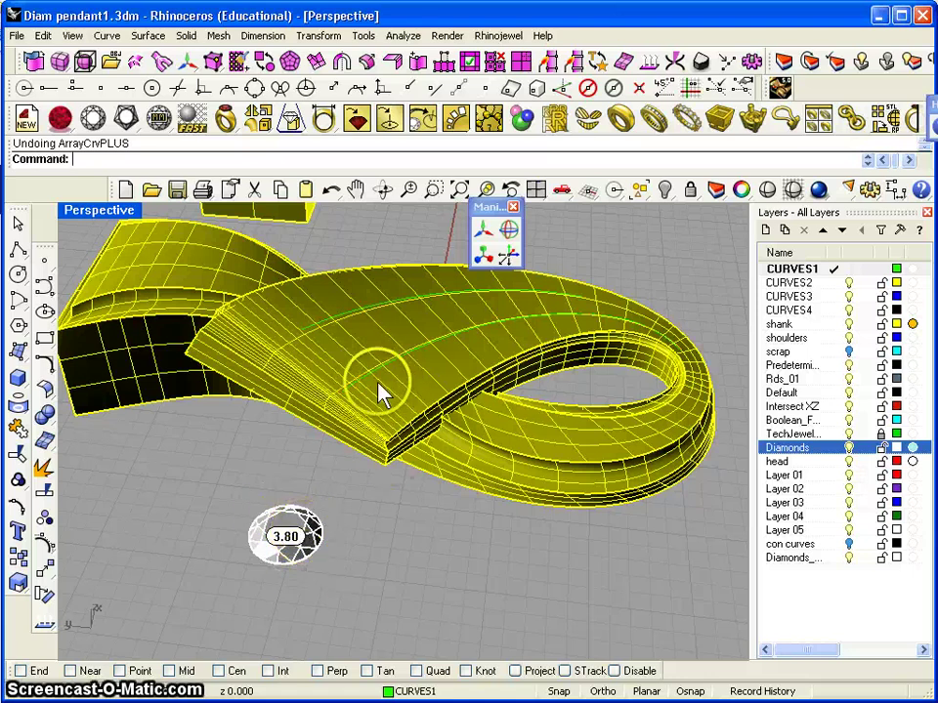
right_drag(372, 440, 351, 513)
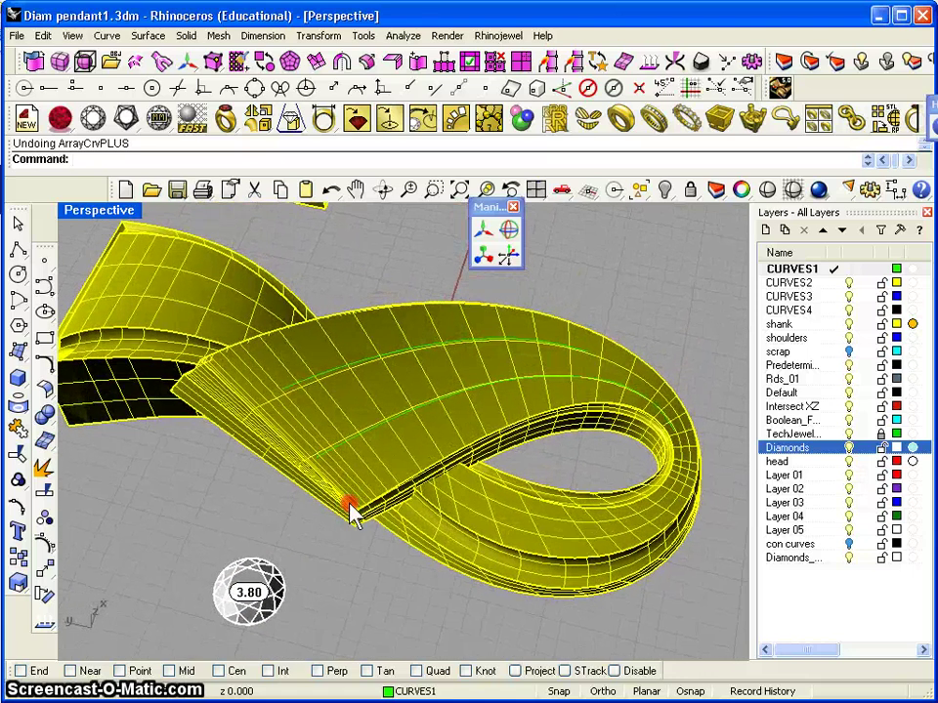
right_drag(308, 570, 289, 555)
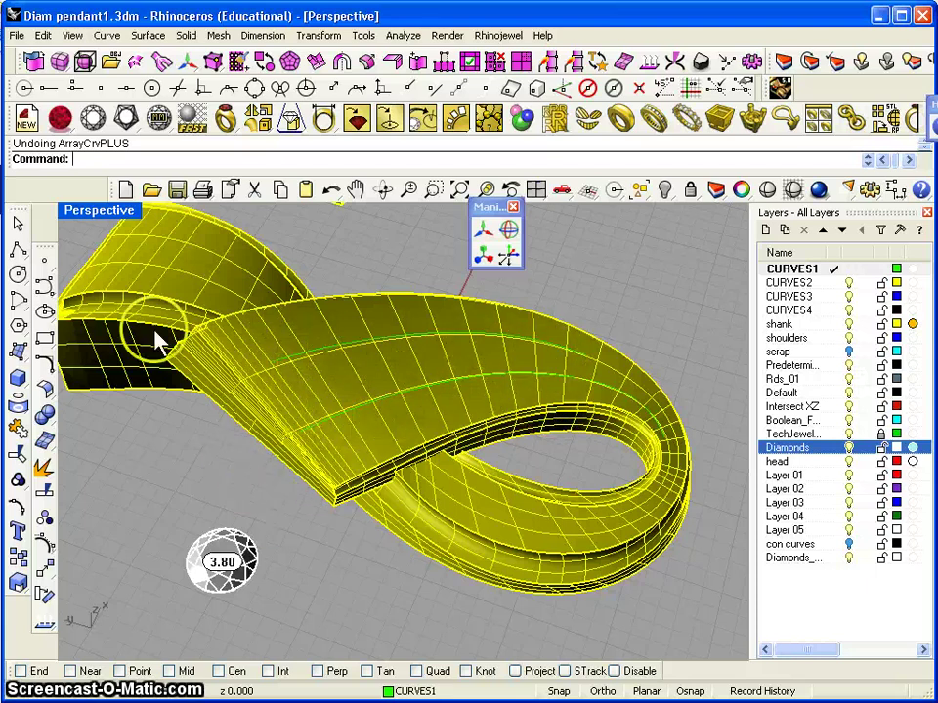
Start ArrayCrvPLUS with the loose 3.80 diamond as the item to array
right_click(91, 162)
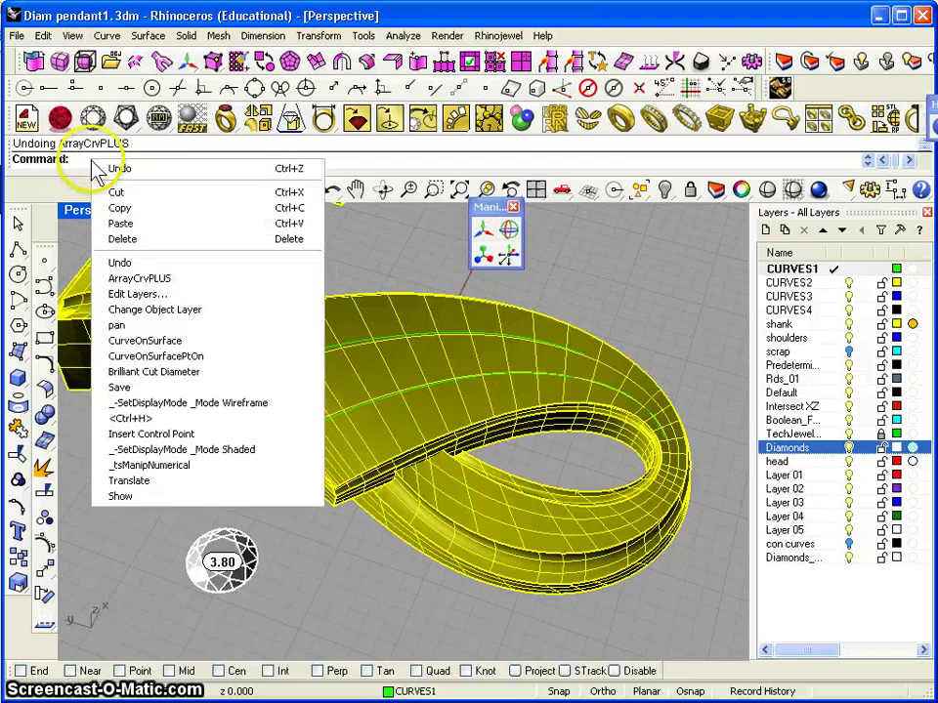
click(74, 158)
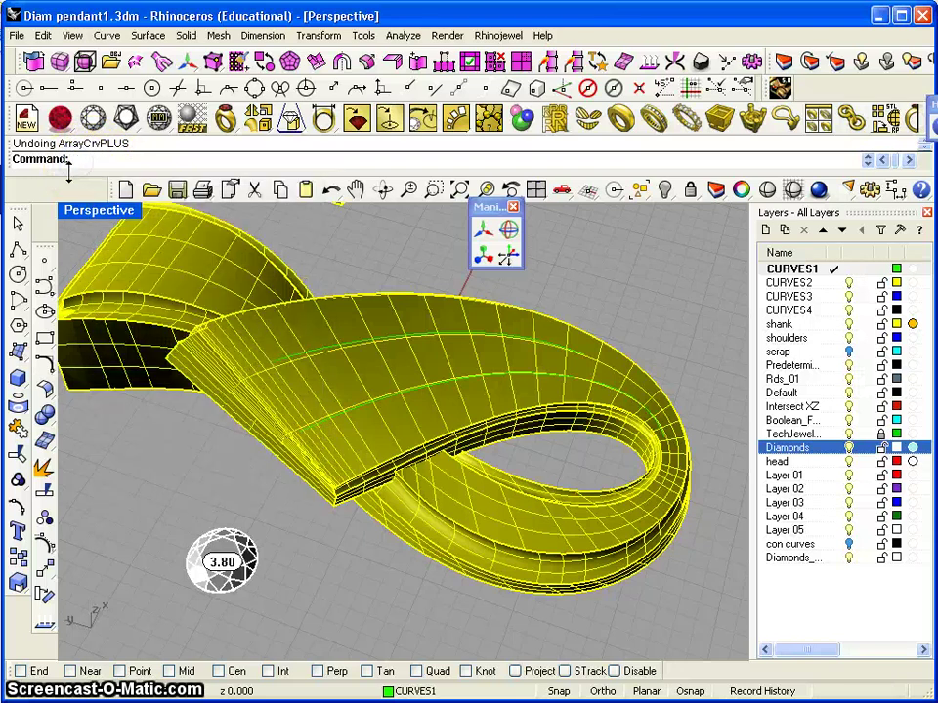
text(Array)
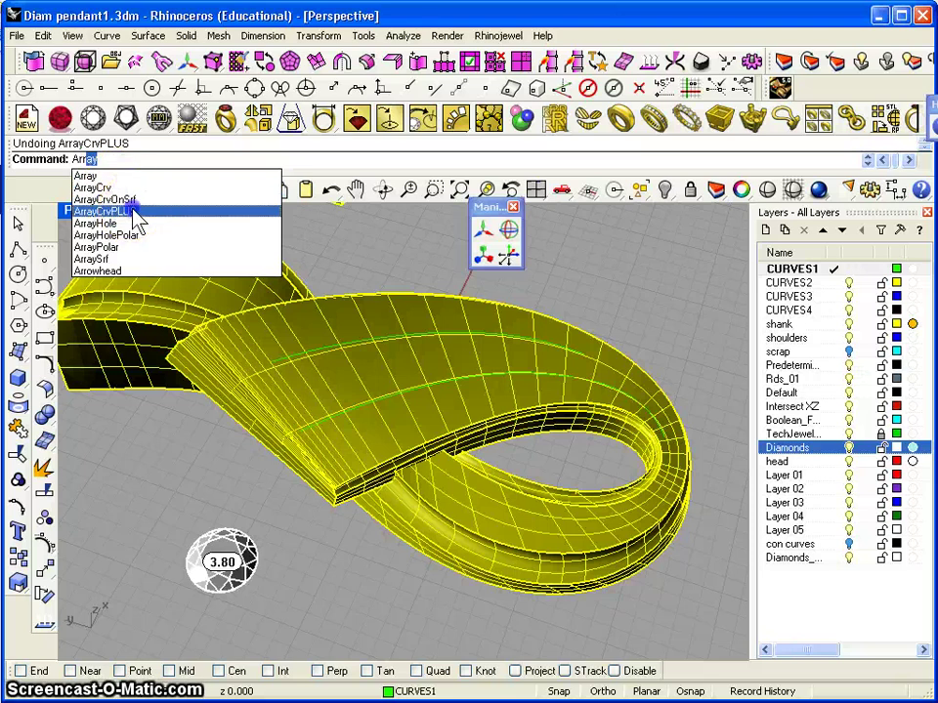
click(134, 209)
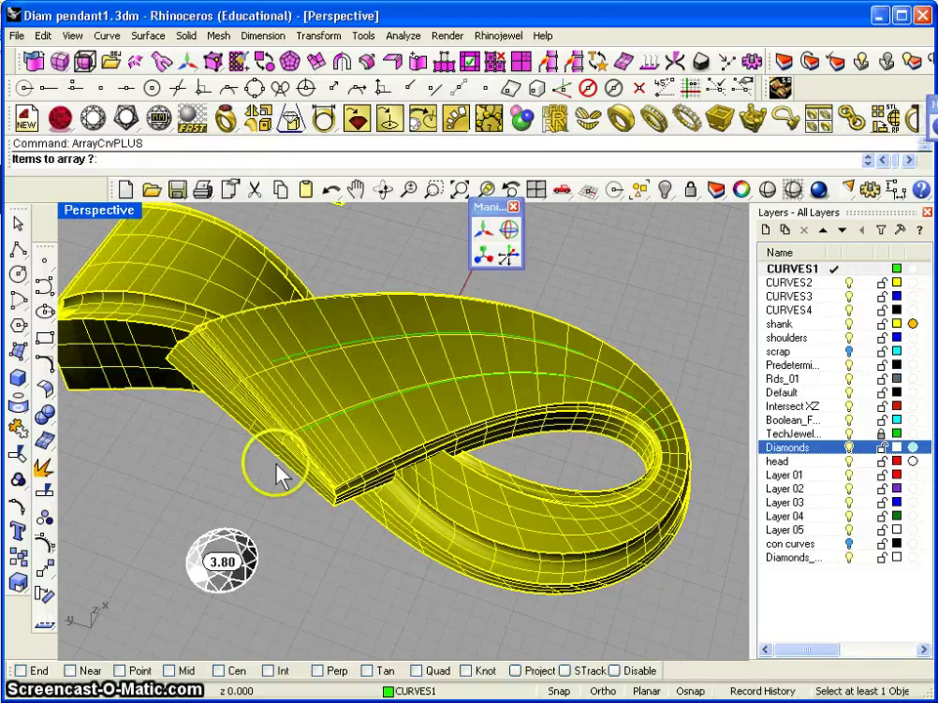
click(249, 549)
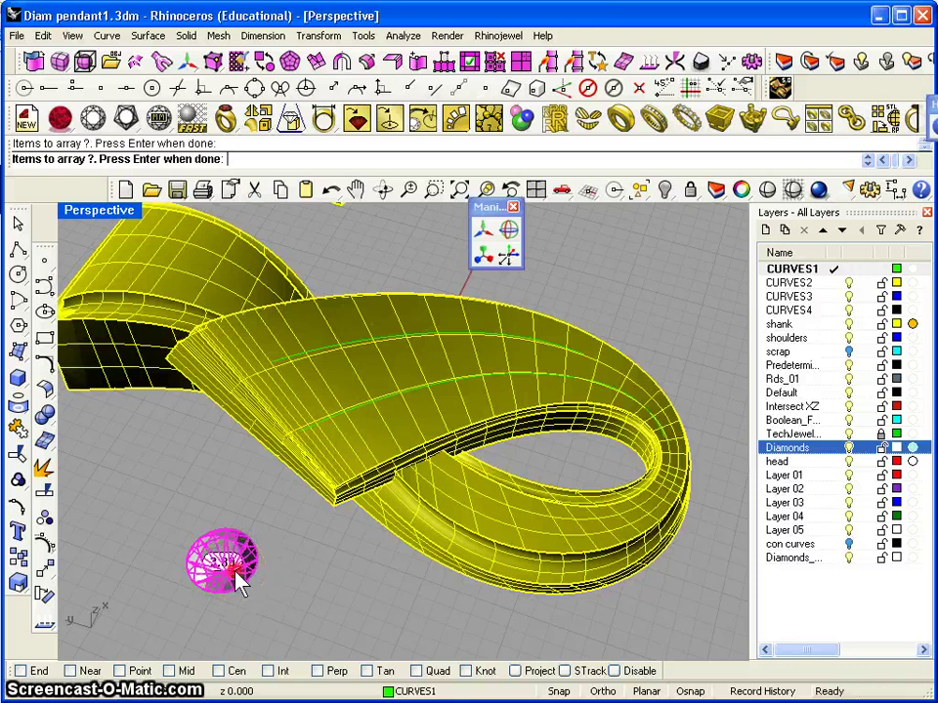
key(Return)
In wireframe display, set the array's base point at the intersection of the two yellow lines crossing the diamond's centre
scroll(238, 566, up, 5)
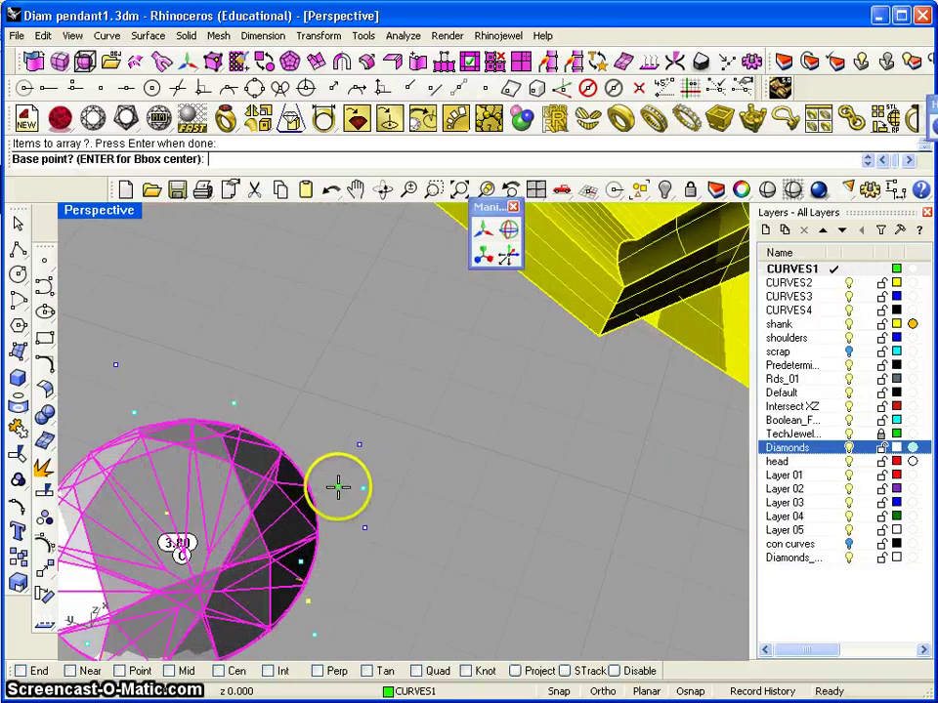
shift+right_drag(338, 488, 496, 456)
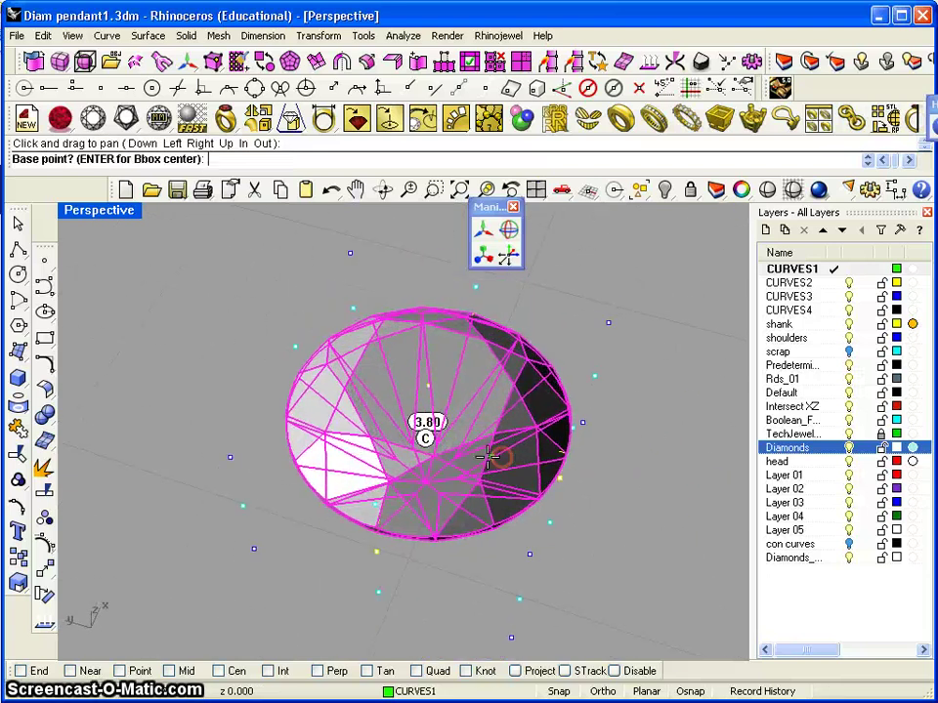
click(101, 212)
click(103, 251)
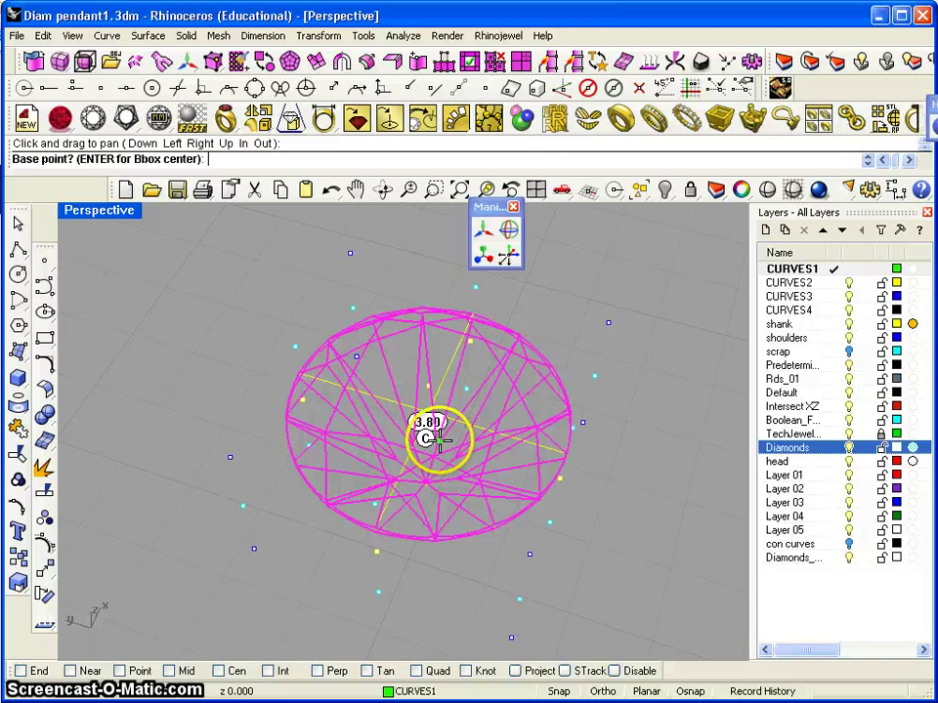
scroll(425, 447, up, 5)
scroll(410, 450, down, 3)
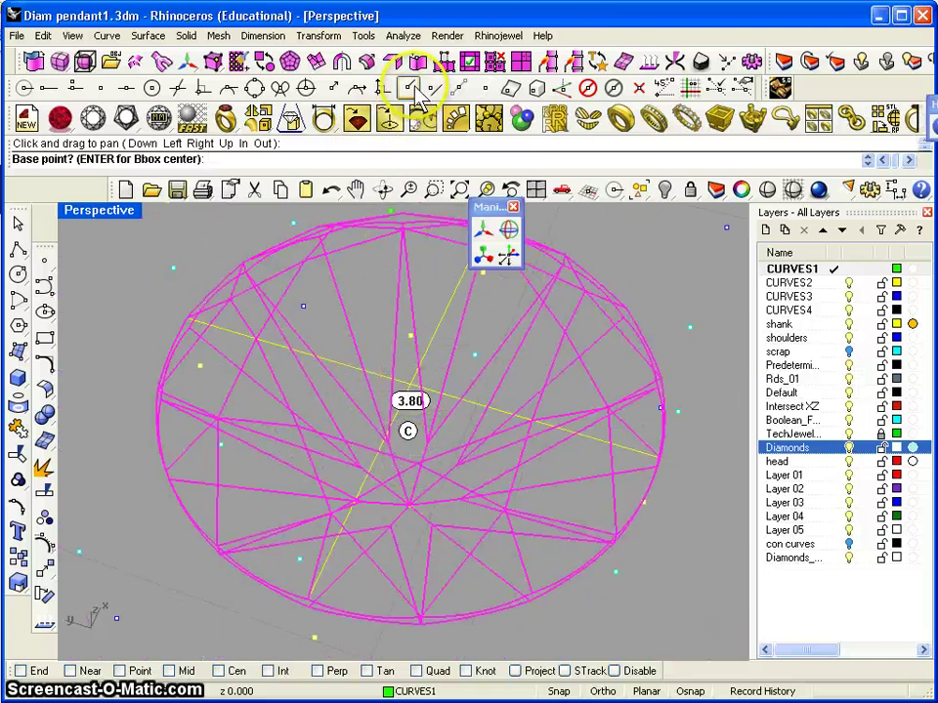
click(179, 88)
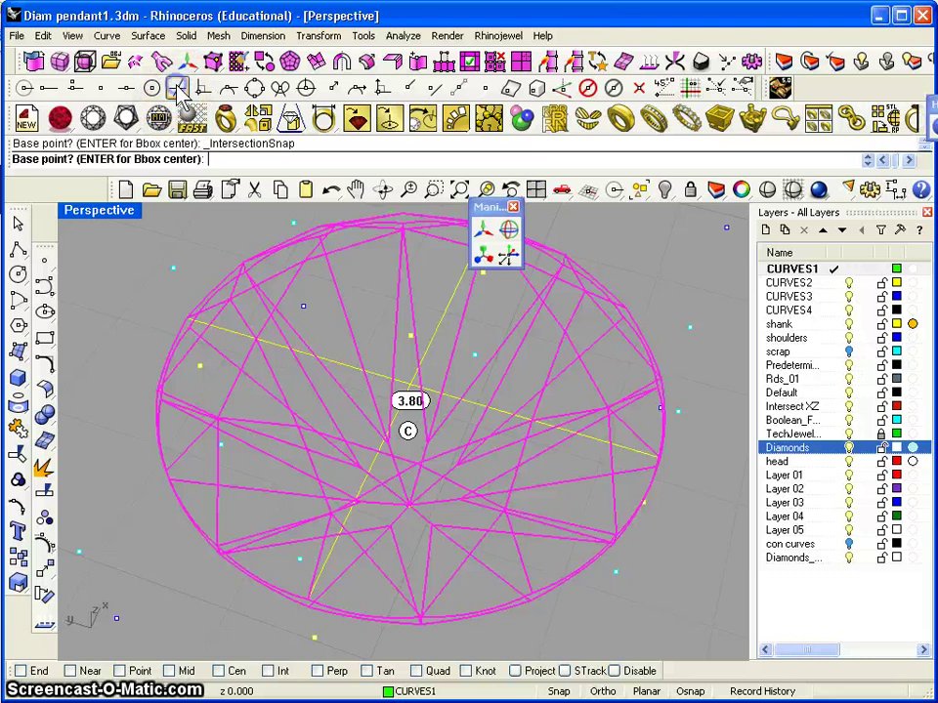
click(410, 386)
Return to shaded display and choose the green curve nearer the loop's opening as the array's path
scroll(387, 446, down, 10)
drag(393, 469, 321, 525)
scroll(322, 533, up, 3)
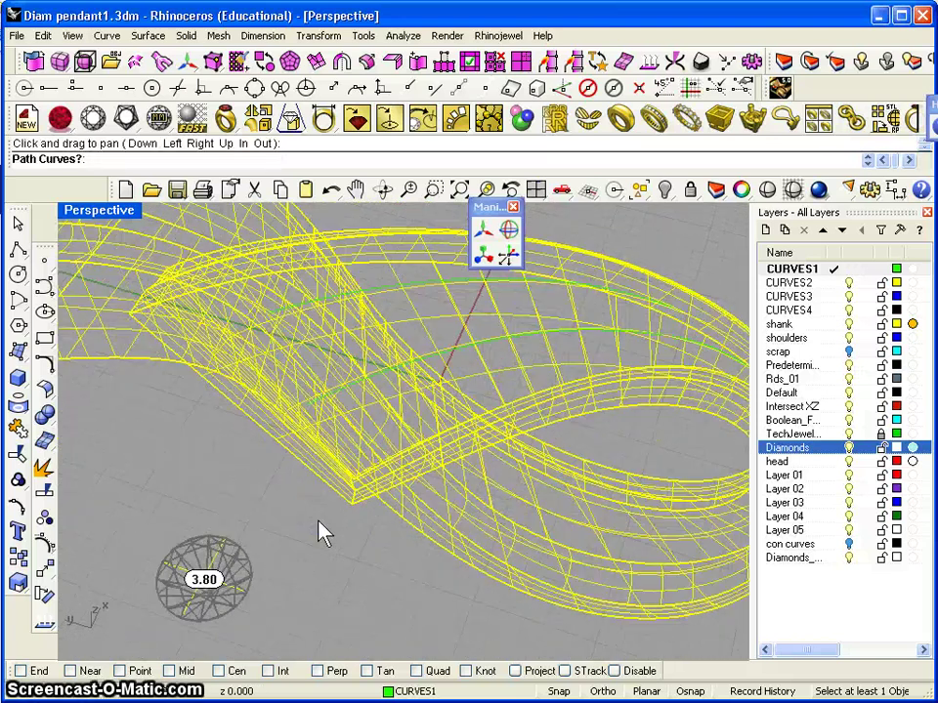
scroll(318, 522, up, 4)
scroll(314, 530, down, 4)
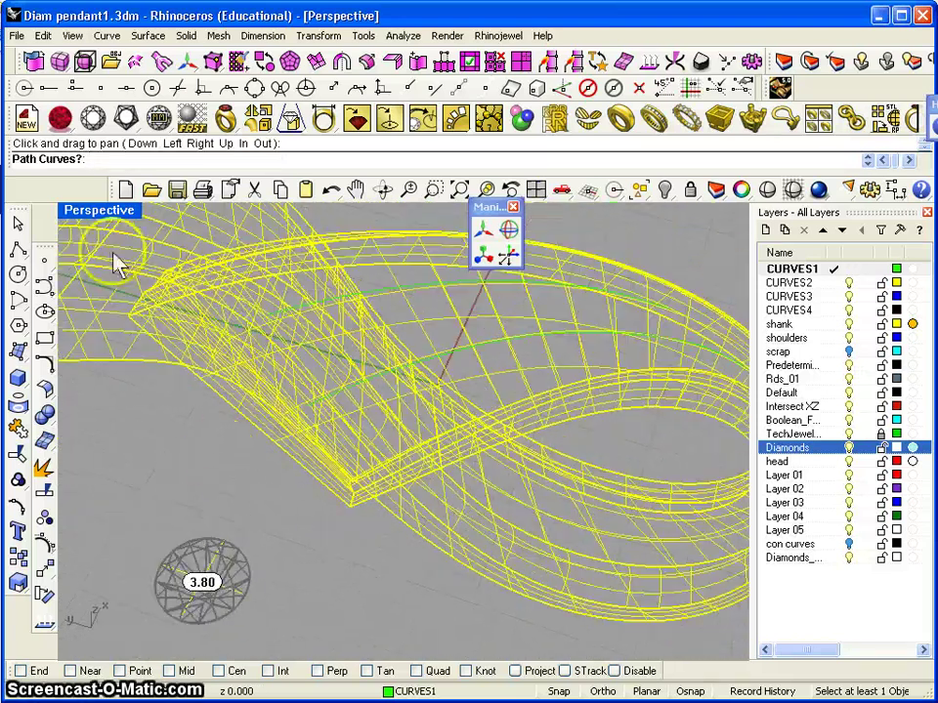
click(115, 211)
click(117, 268)
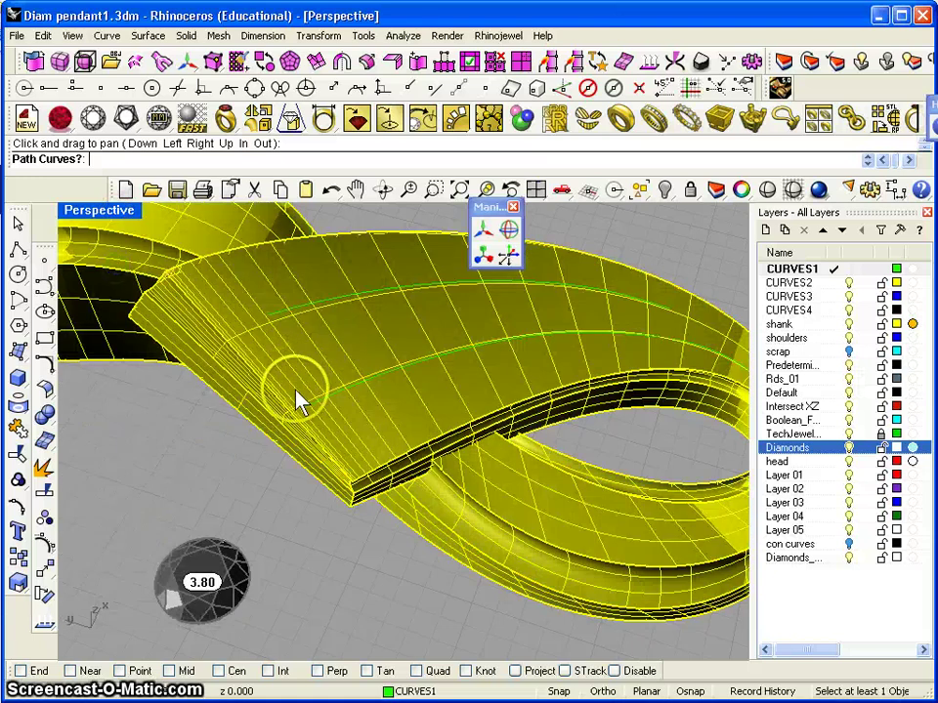
click(420, 370)
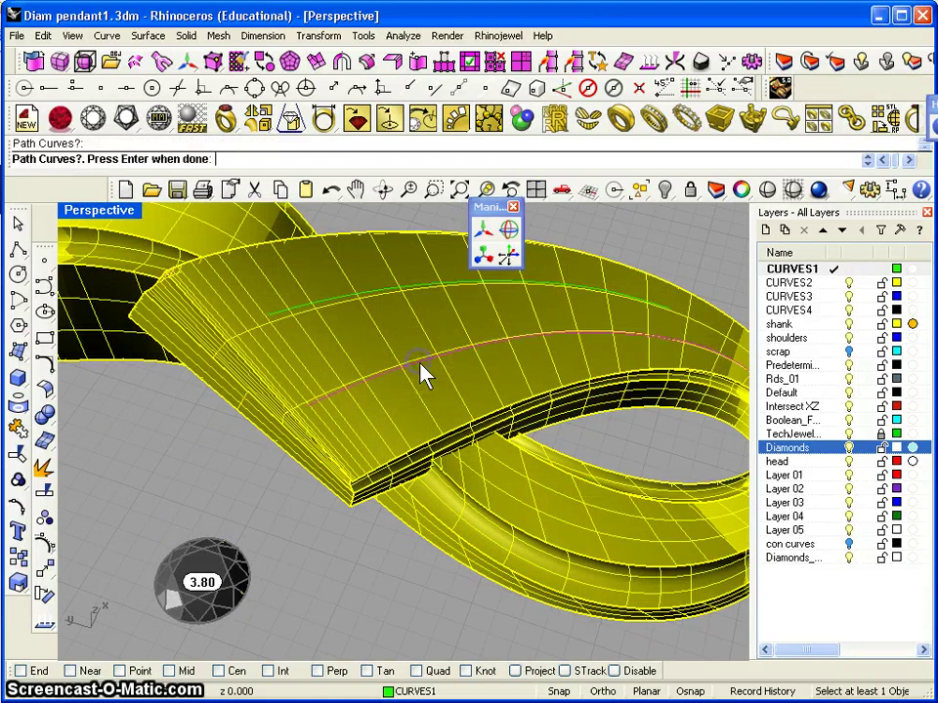
key(Return)
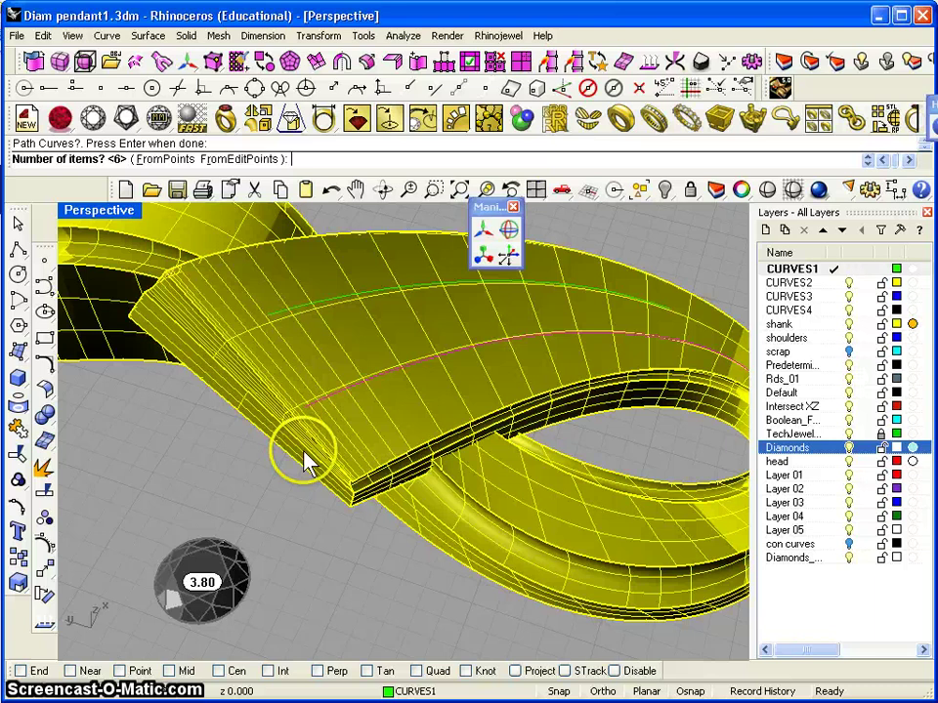
Keep the item count at 6 and use the yellow pendant body as the array's base surface
key(Return)
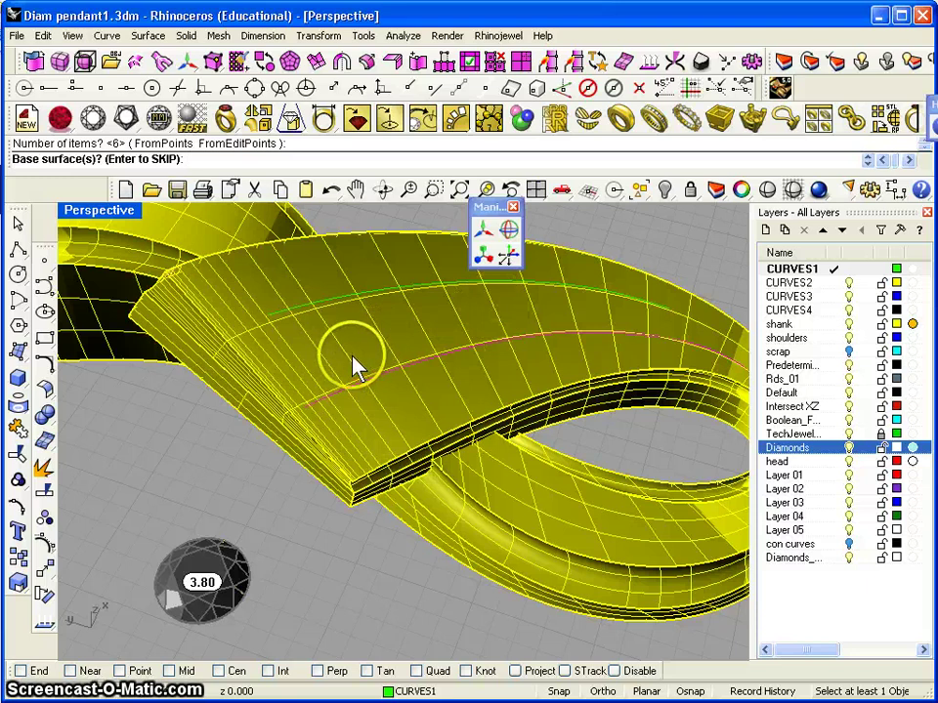
click(653, 334)
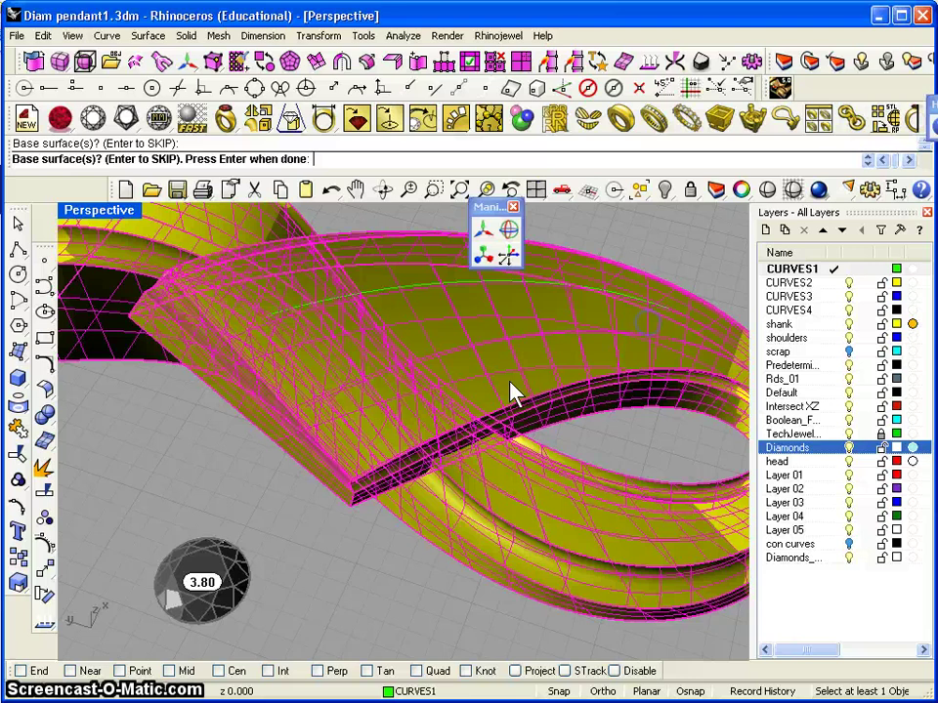
key(Return)
scroll(452, 440, down, 2)
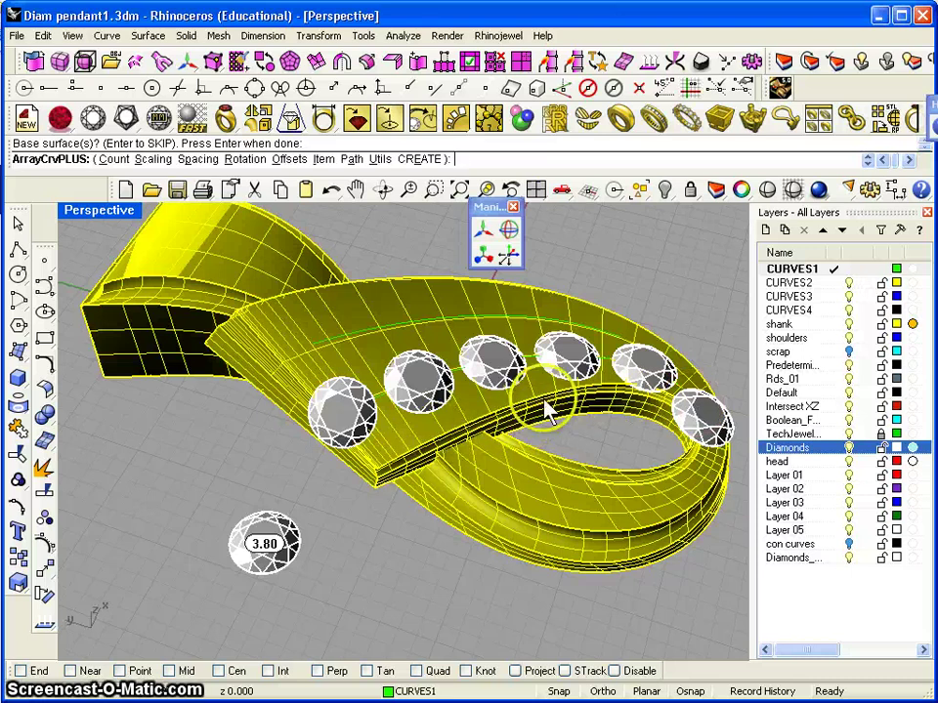
Set the spacing between the arrayed diamonds to 0.2
text(pan)
key(Return)
mouse_move(533, 397)
mouse_down()
mouse_move(419, 455)
mouse_move(523, 419)
mouse_up()
key(Return)
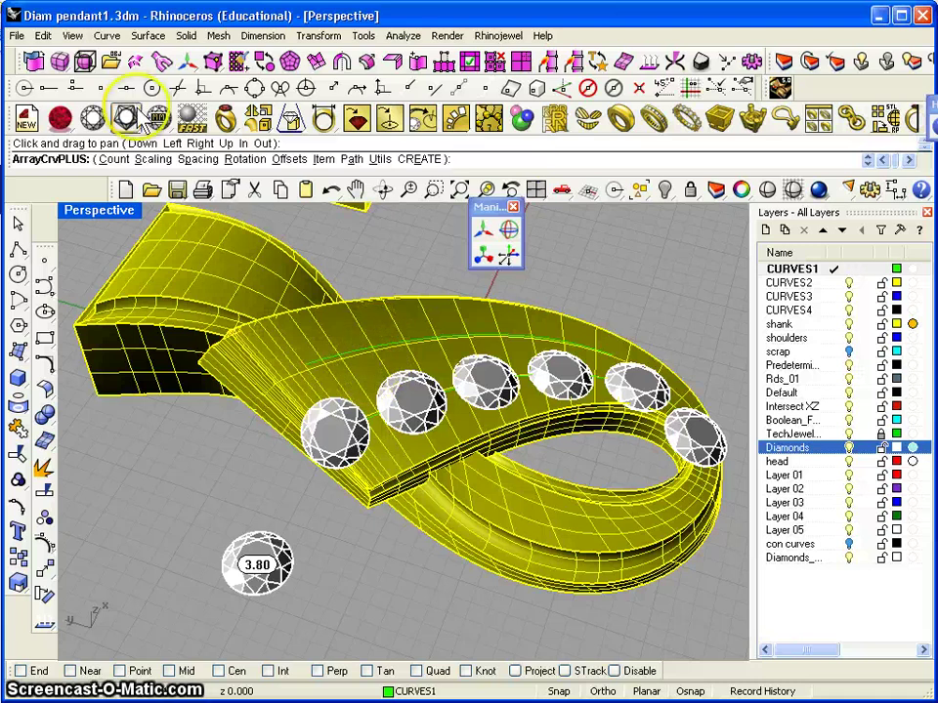
click(199, 160)
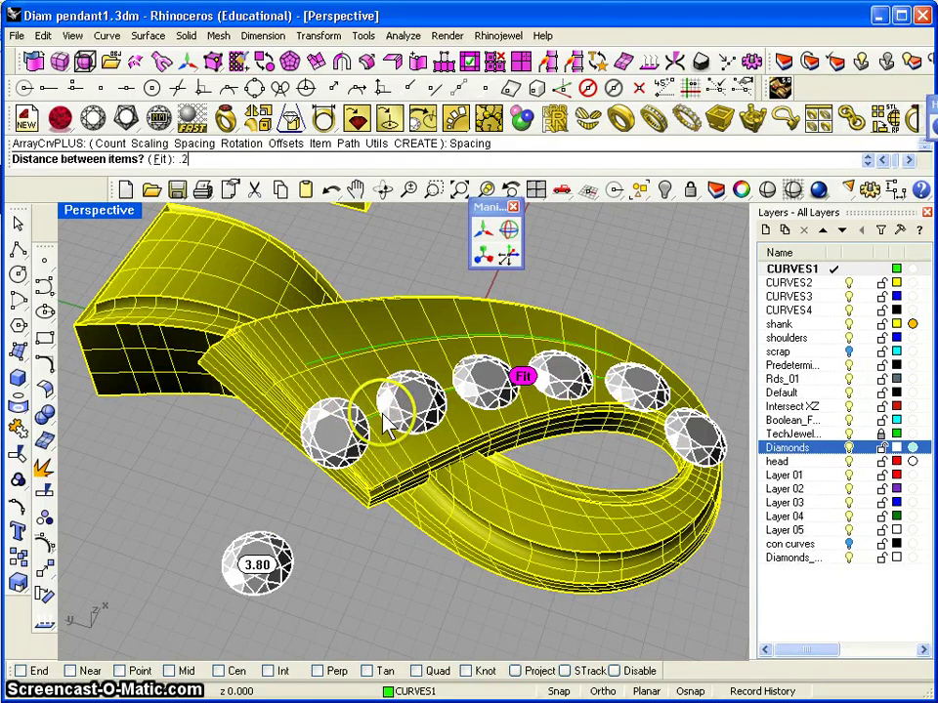
key(Return)
right_drag(527, 434, 508, 415)
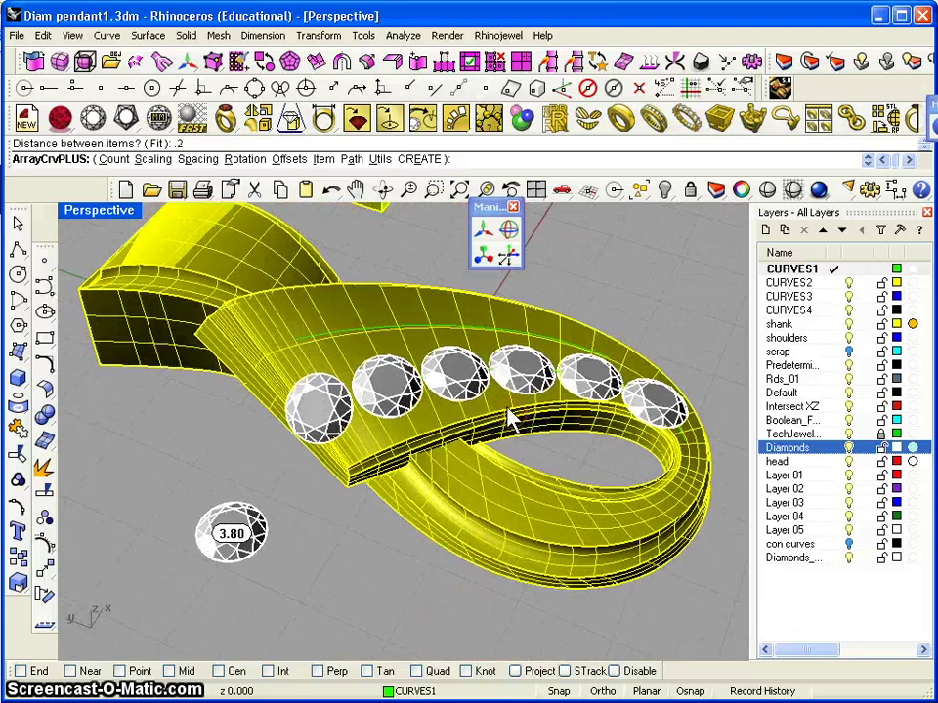
right_drag(368, 446, 401, 459)
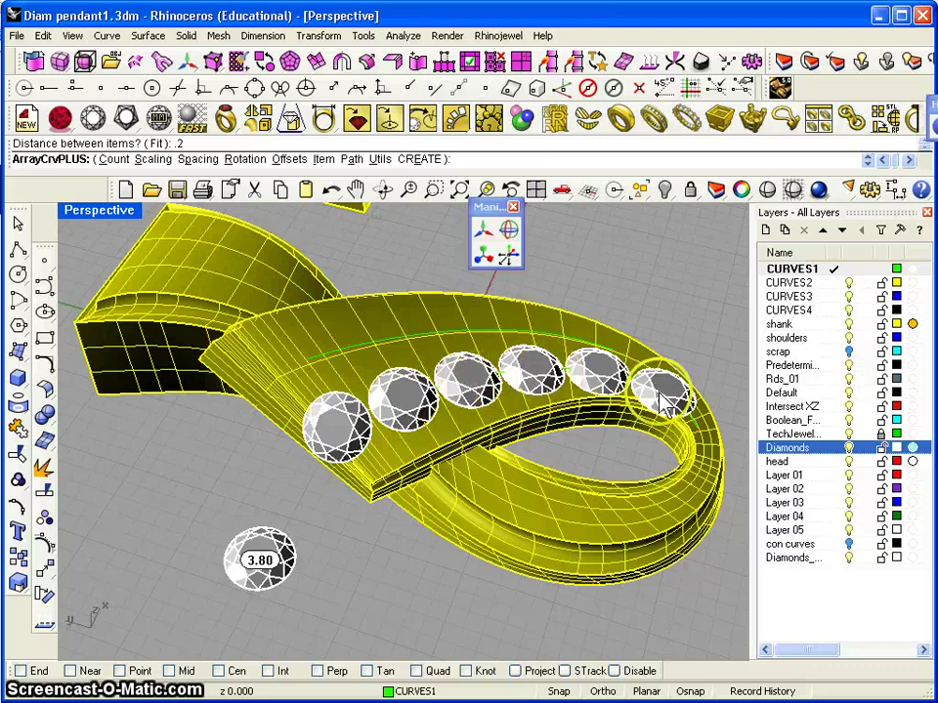
Scale the array from the second diamond's node onward by a factor of 0.97, leaving node adjustment when done
click(153, 158)
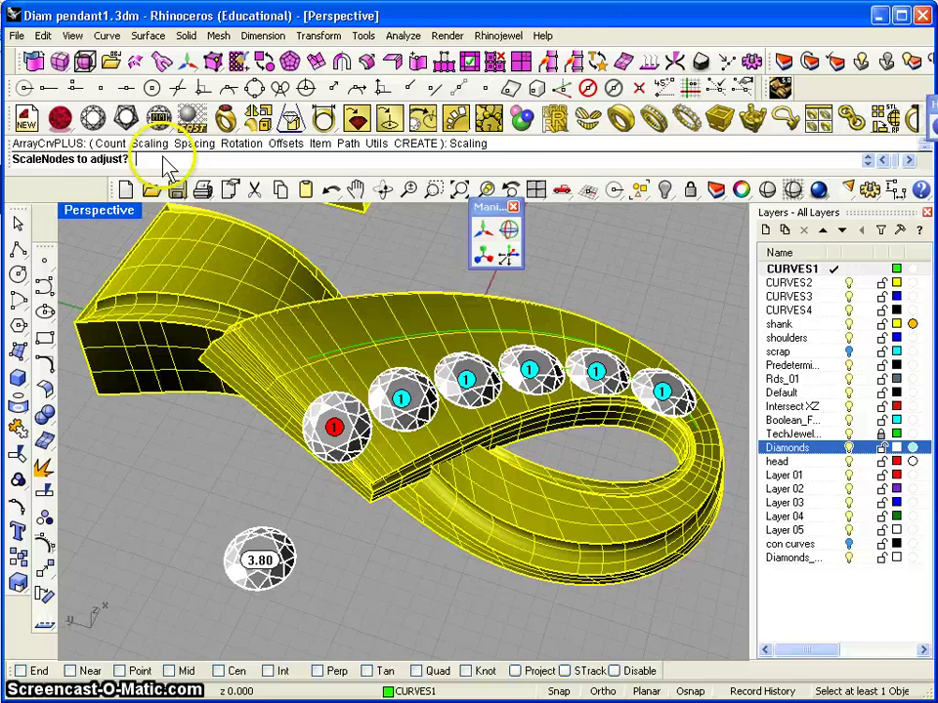
click(401, 401)
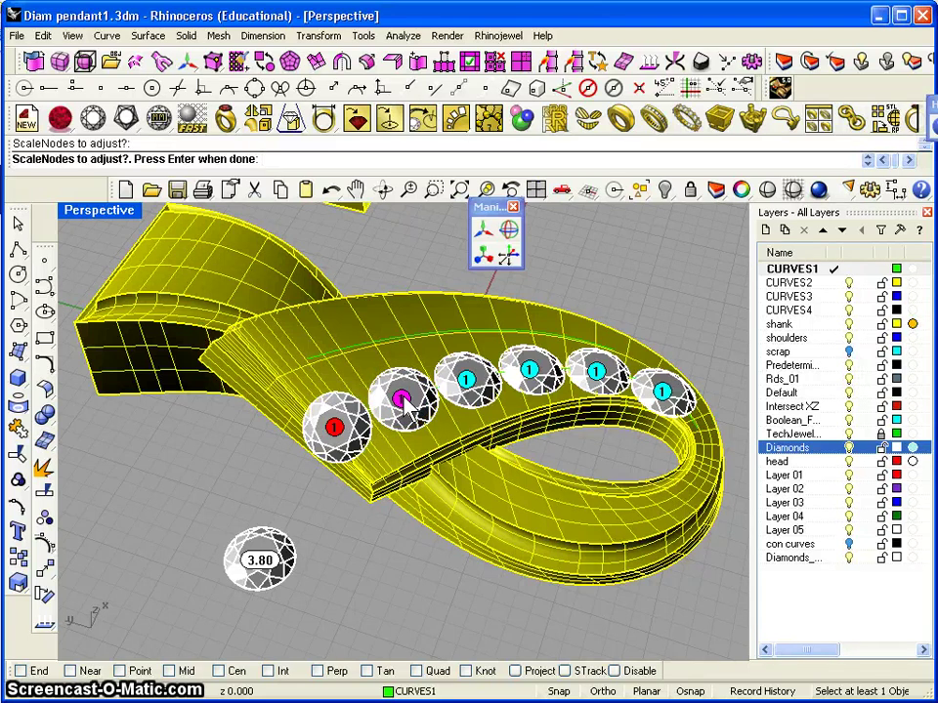
key(Return)
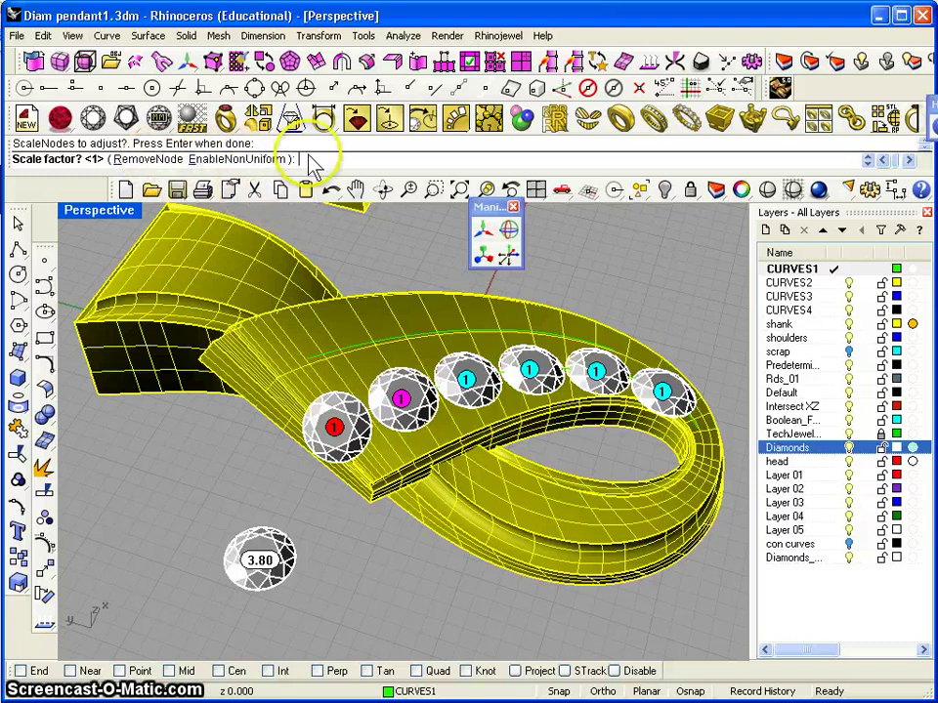
click(360, 273)
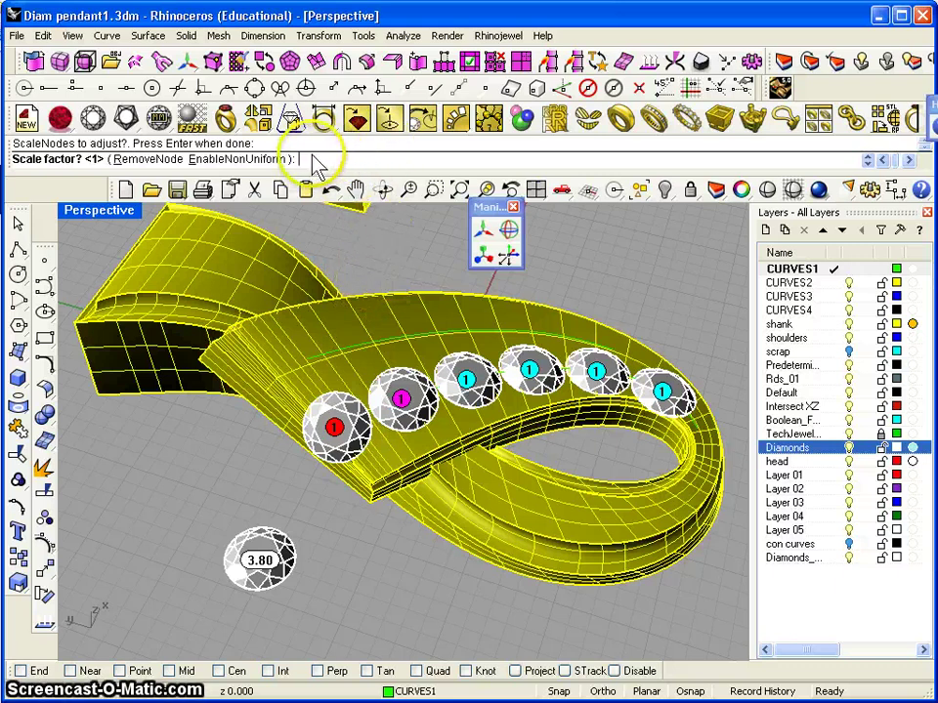
text(.97)
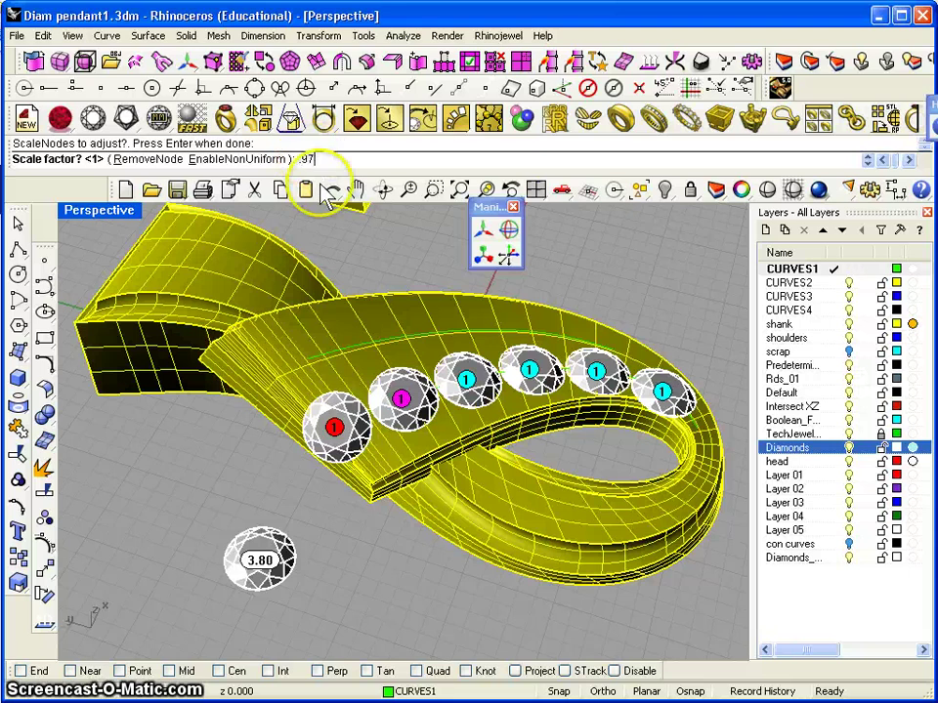
right_drag(395, 310, 397, 313)
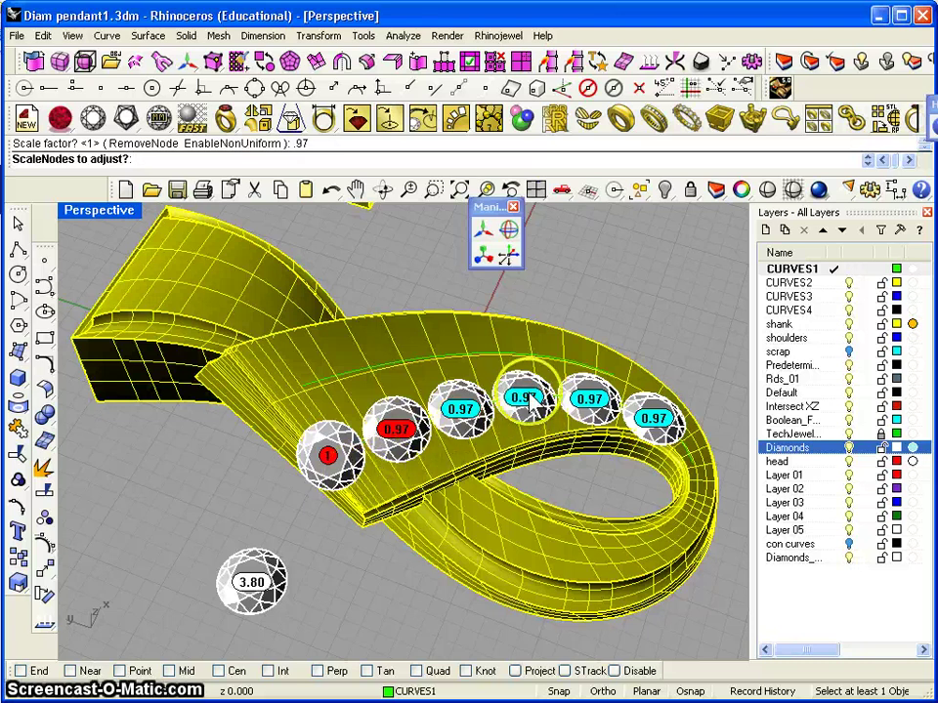
key(Return)
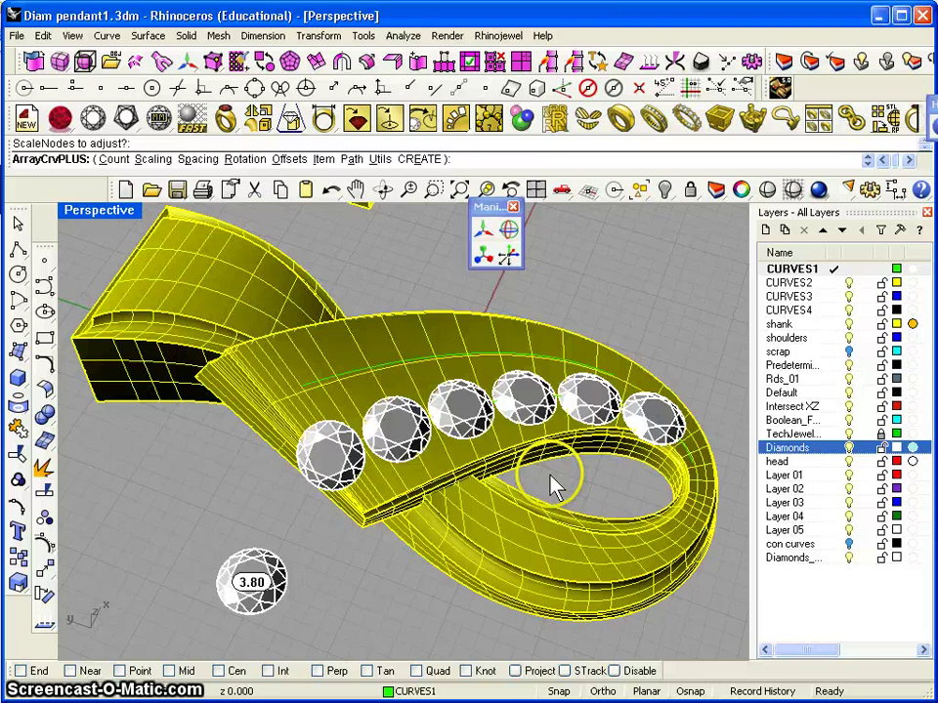
Resume scaling the array and set the fourth diamond's node to a scale factor of 0.855
click(152, 160)
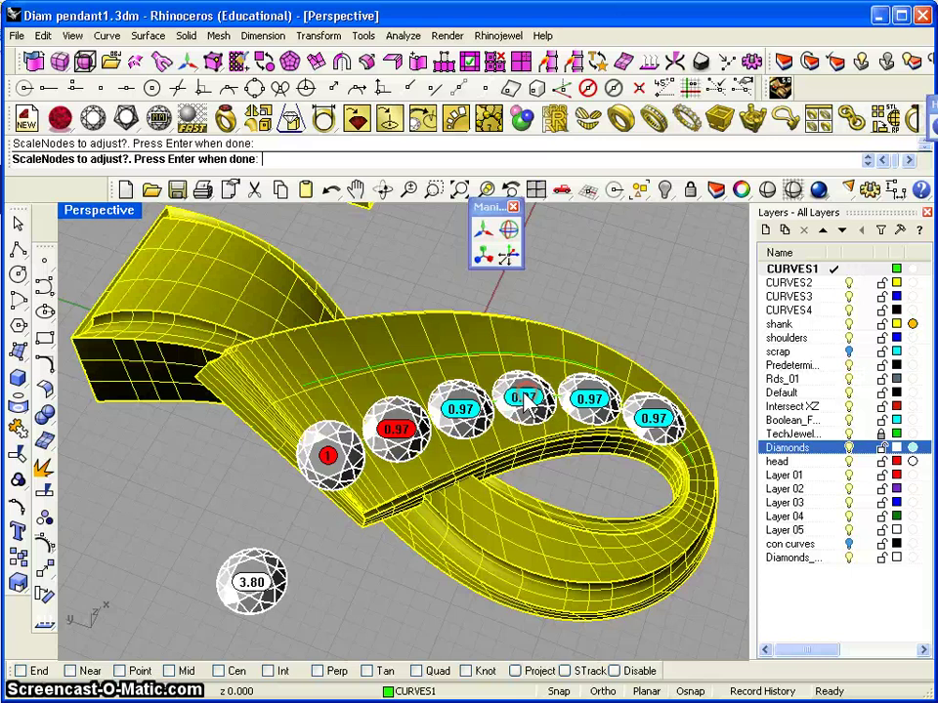
key(Return)
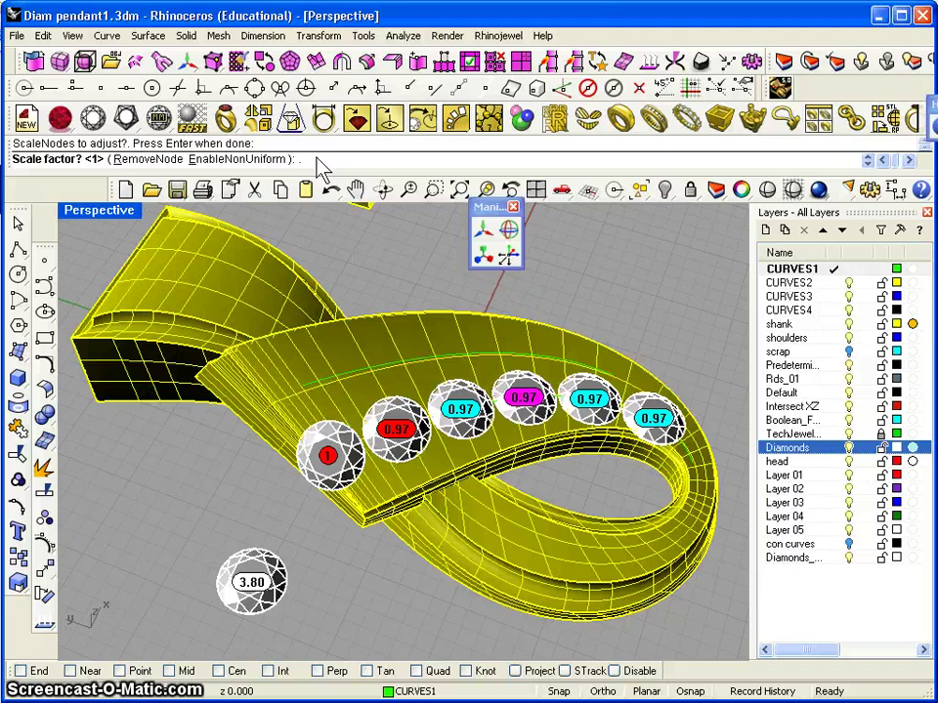
text(.8)
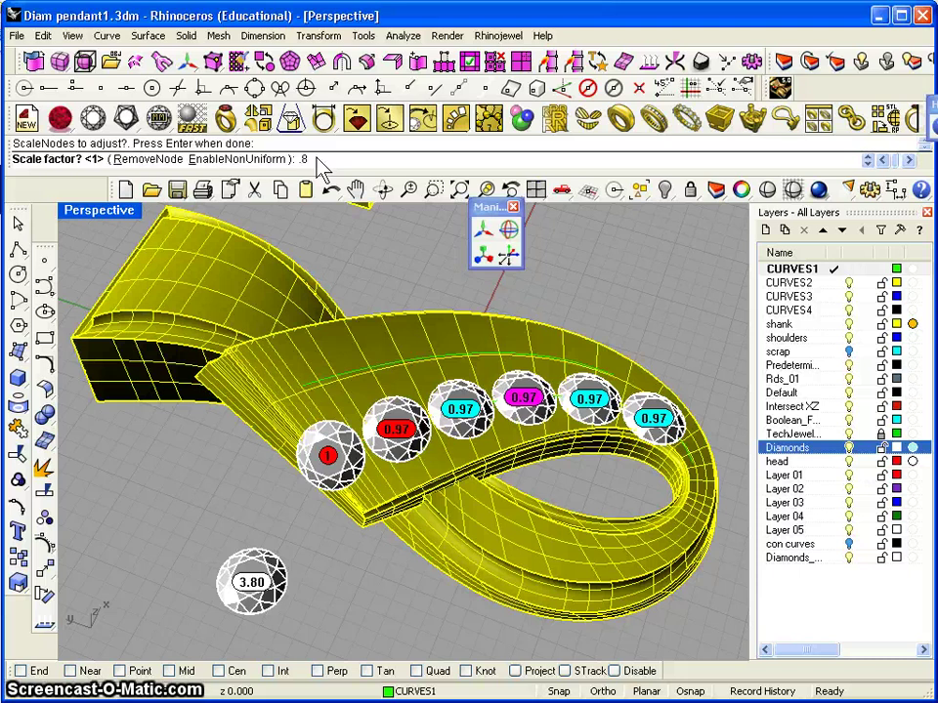
text(55)
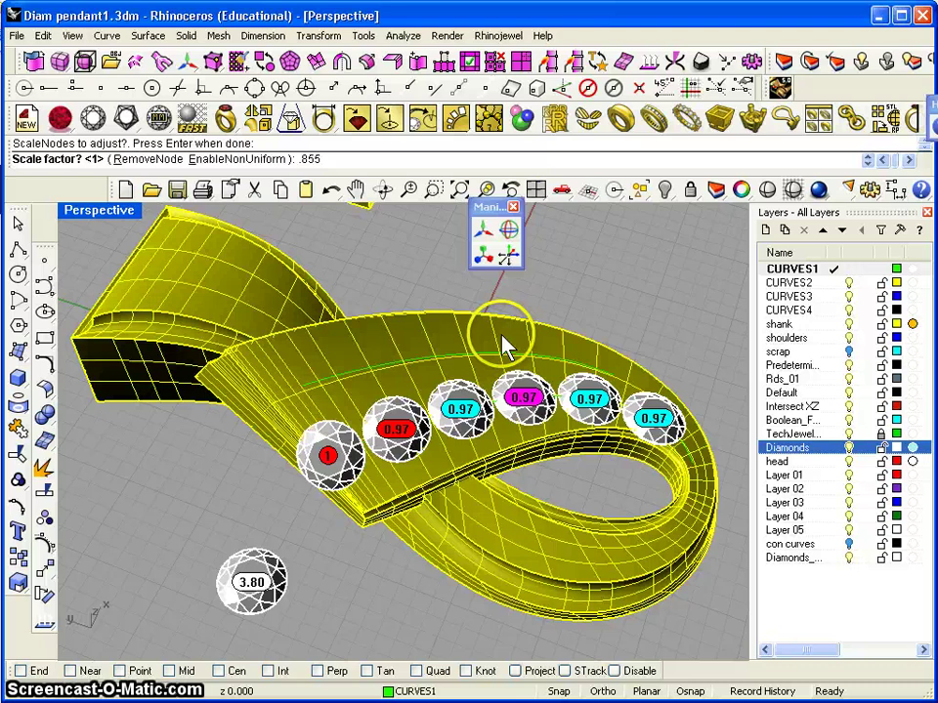
key(Return)
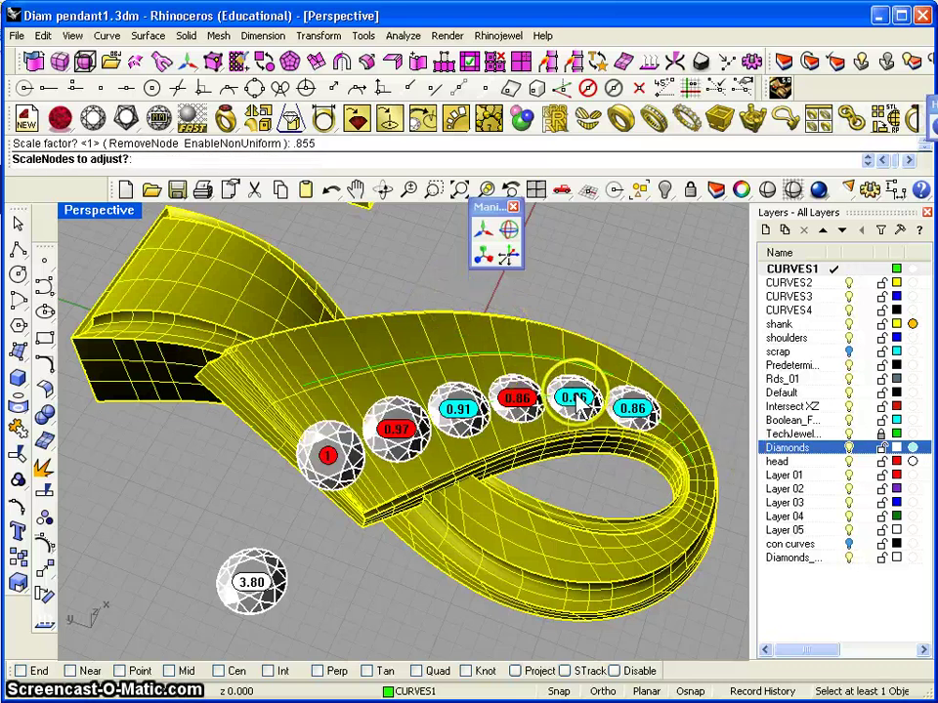
Set the fifth diamond's node to a scale factor of 0.65
right_drag(578, 410, 401, 477)
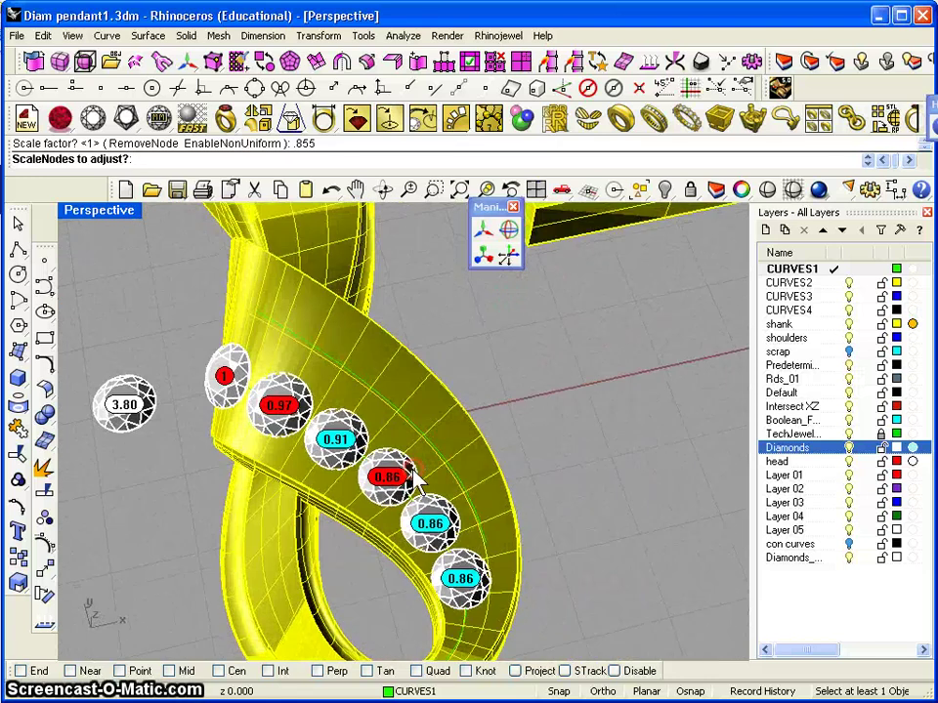
click(429, 528)
key(Return)
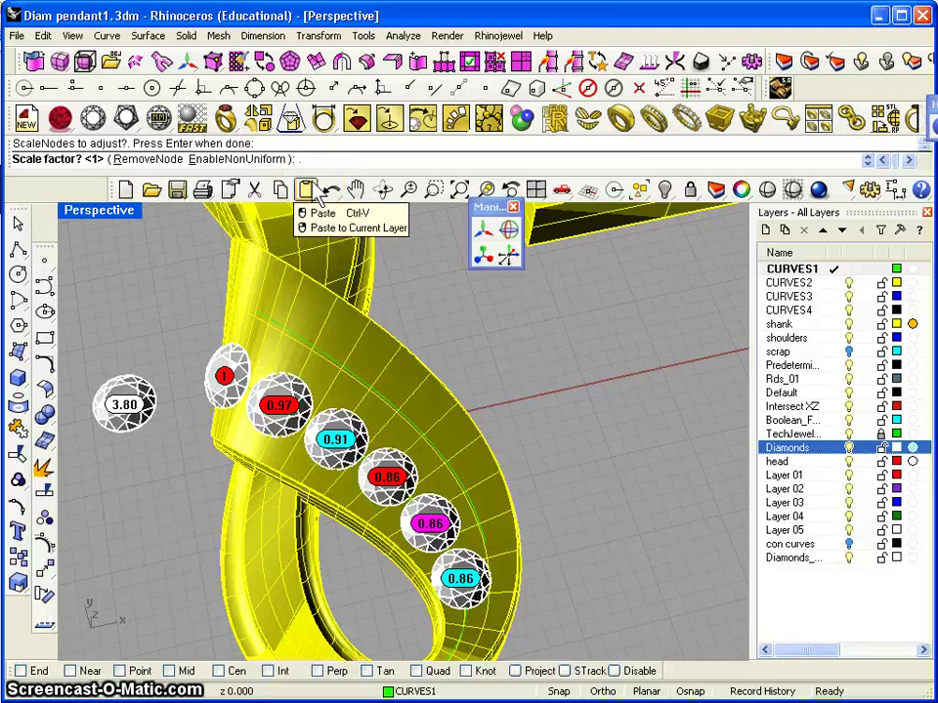
text(.65)
key(Return)
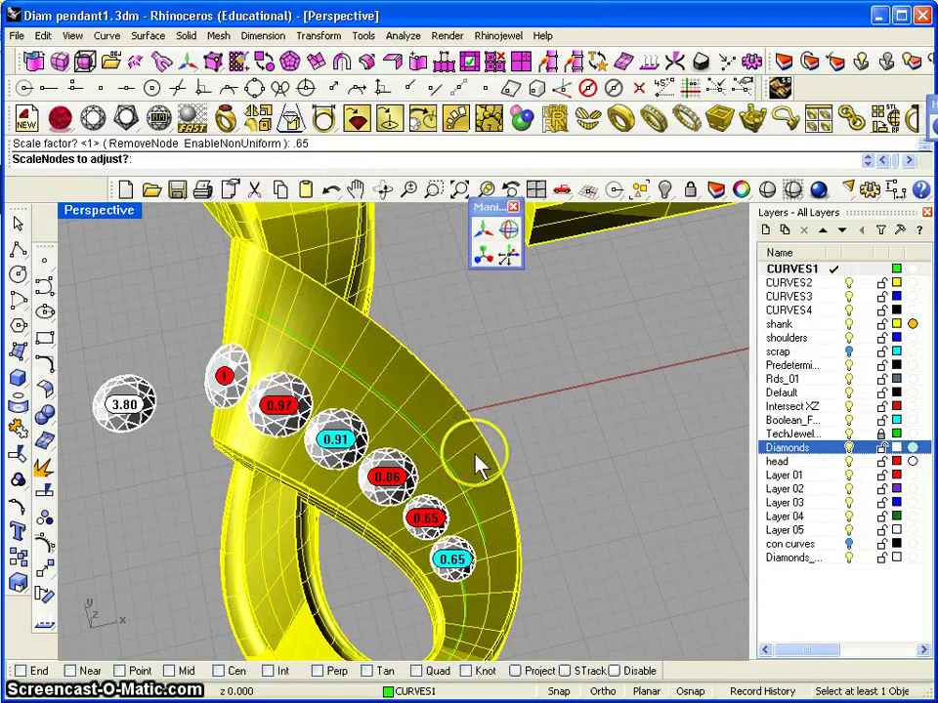
Set the sixth diamond's node at the narrow end of the row to a scale factor of 0.55
click(457, 571)
right_drag(442, 600, 390, 584)
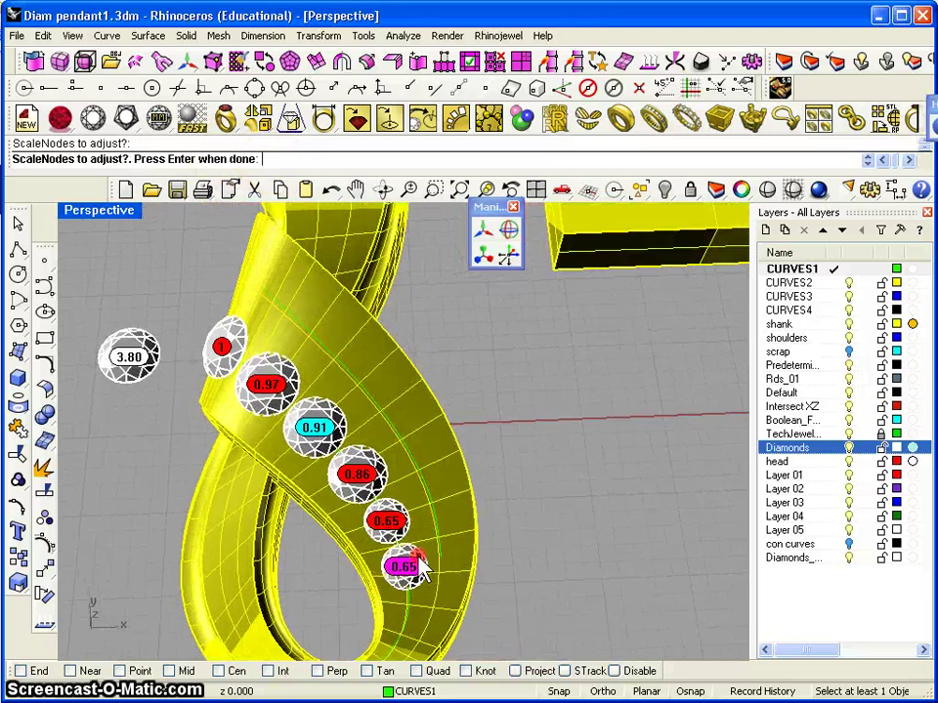
key(Return)
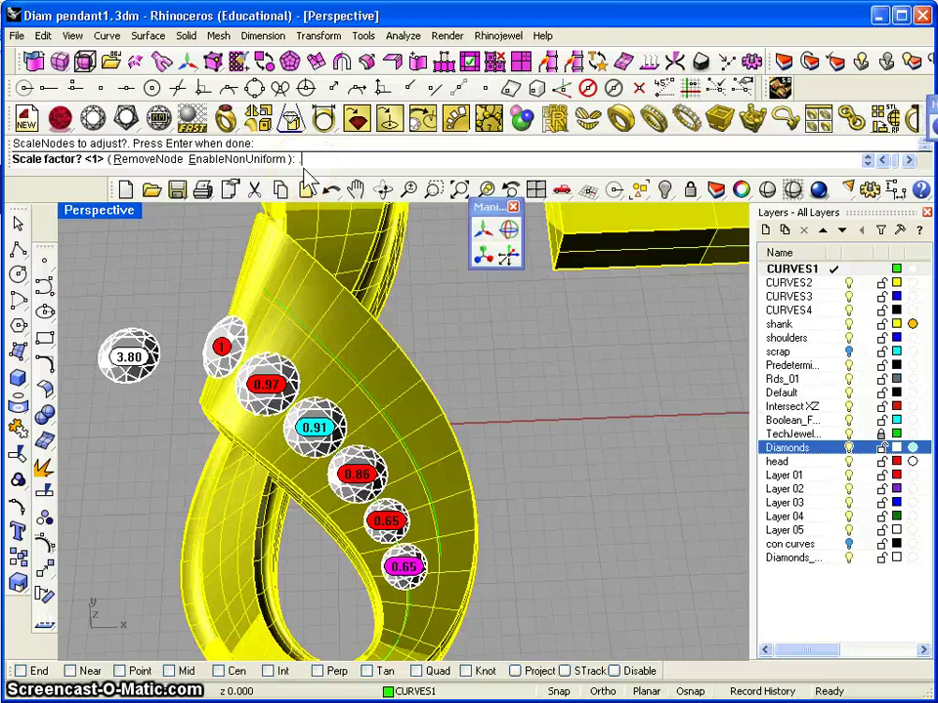
text(.55)
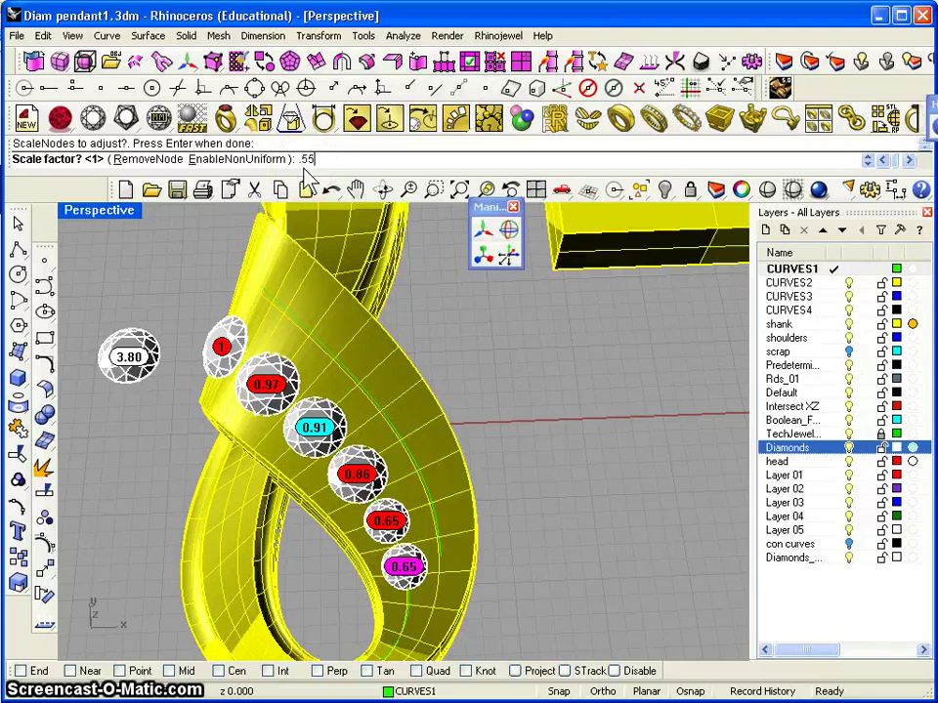
key(Return)
right_drag(425, 502, 581, 464)
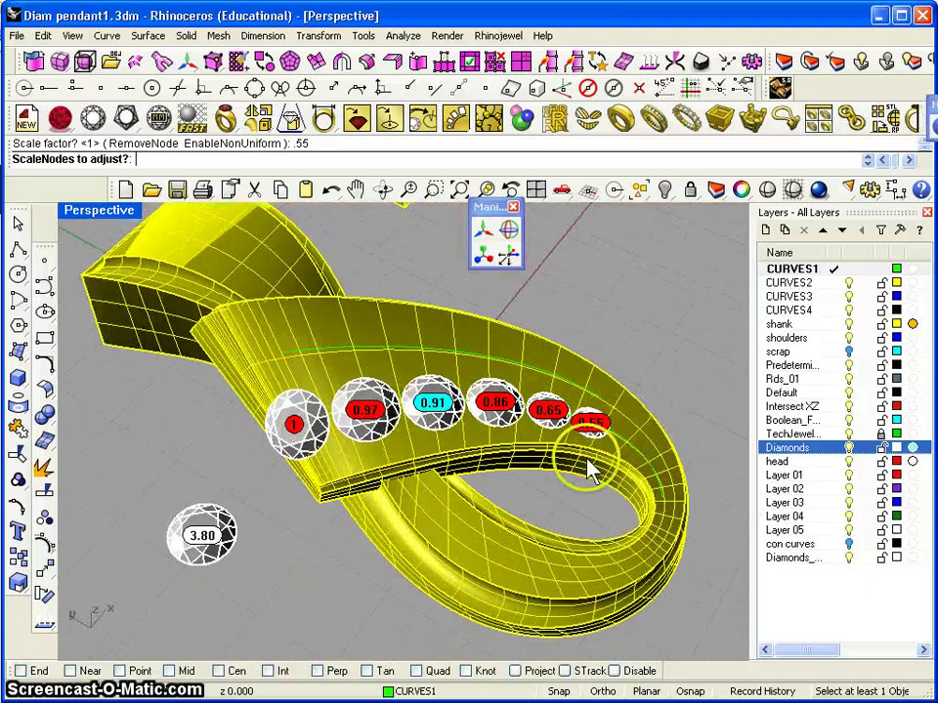
right_drag(592, 465, 554, 544)
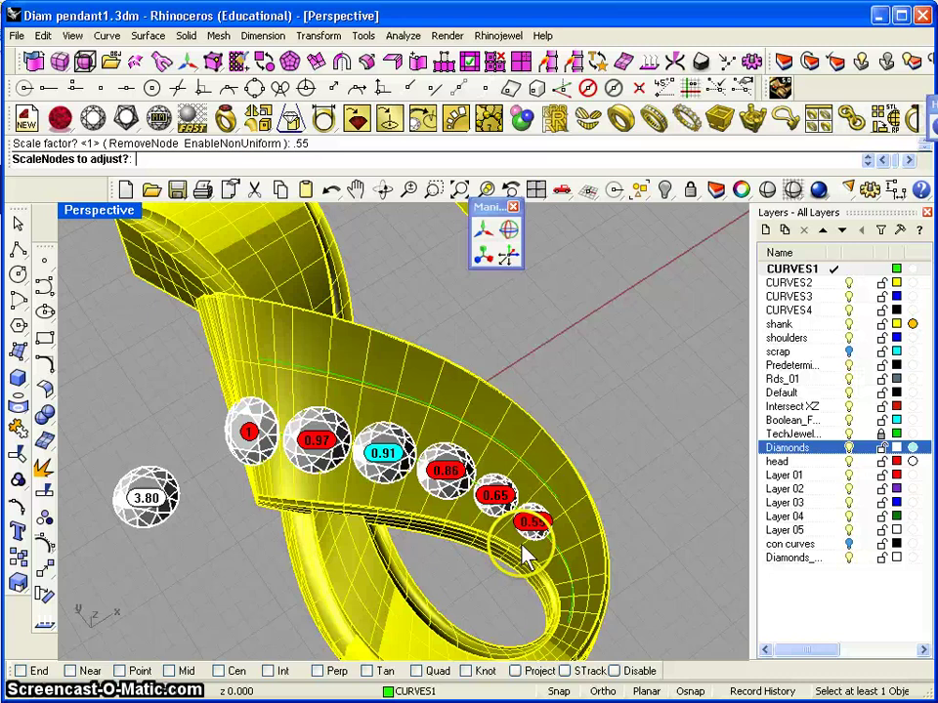
right_drag(494, 535, 483, 496)
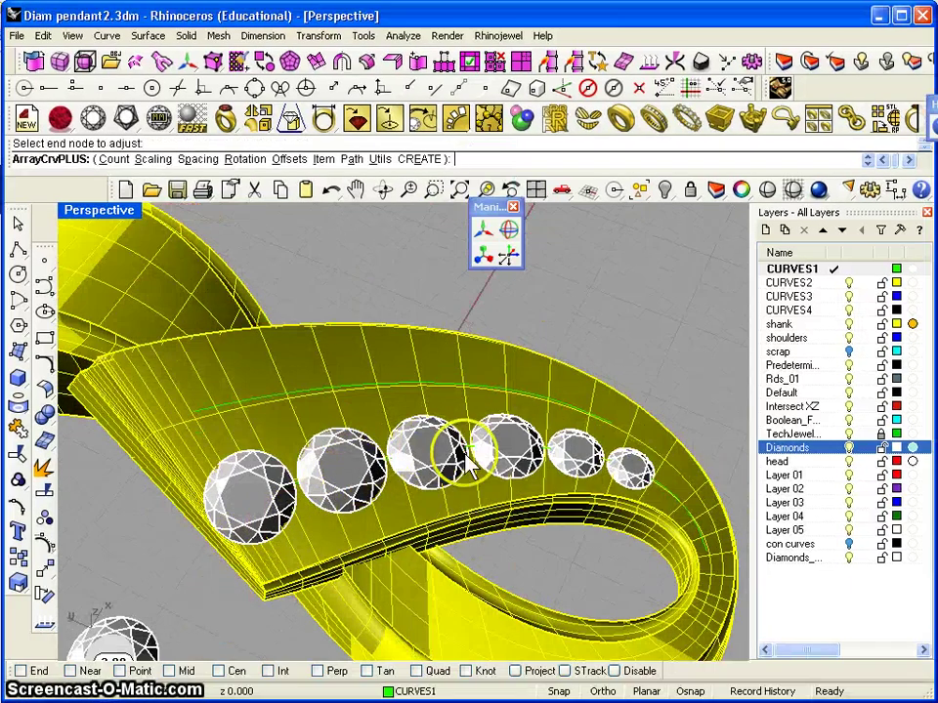
Adjust the path's ends by moving the start node slightly along the curve toward the end node
click(352, 161)
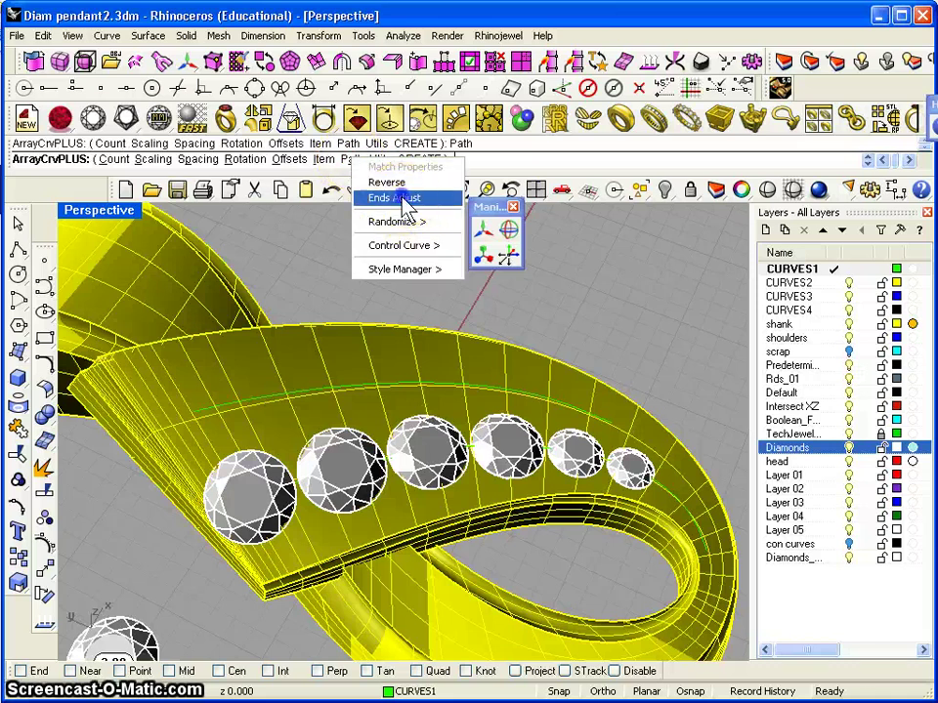
click(383, 200)
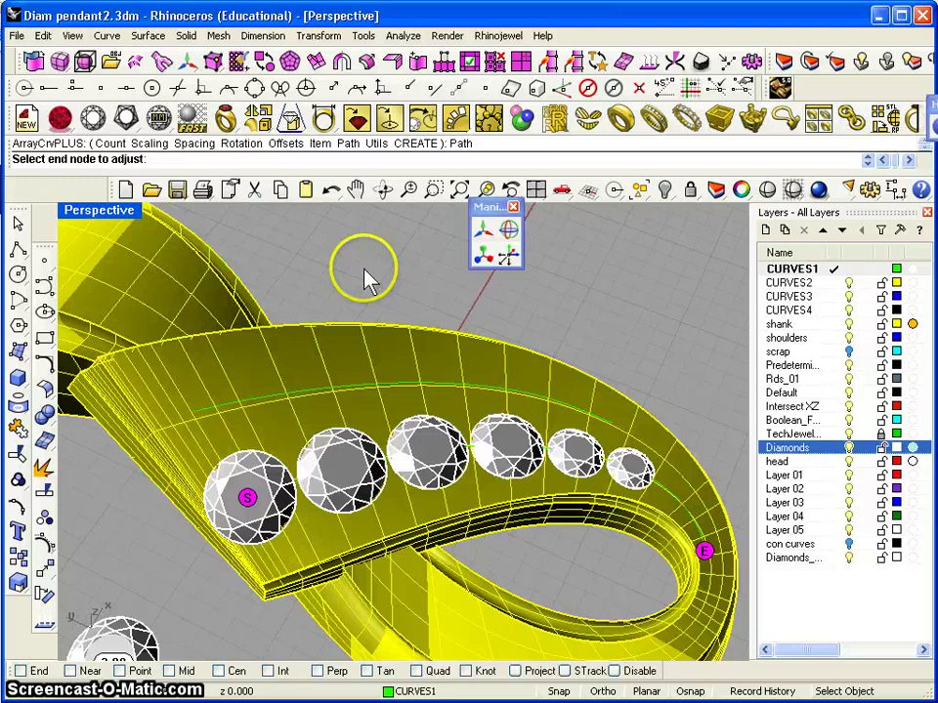
click(247, 498)
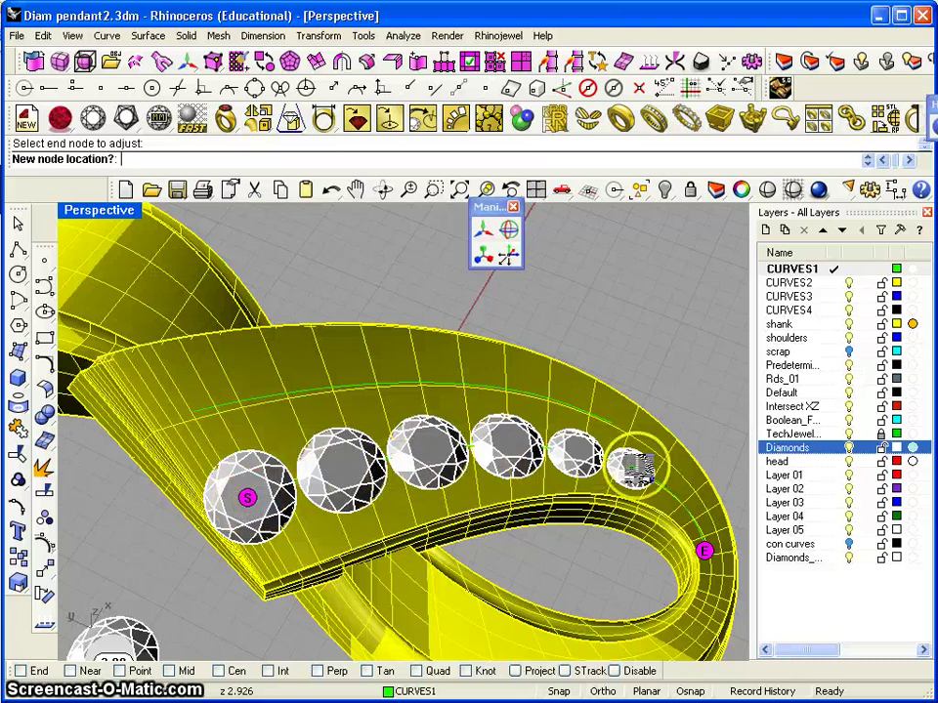
click(278, 489)
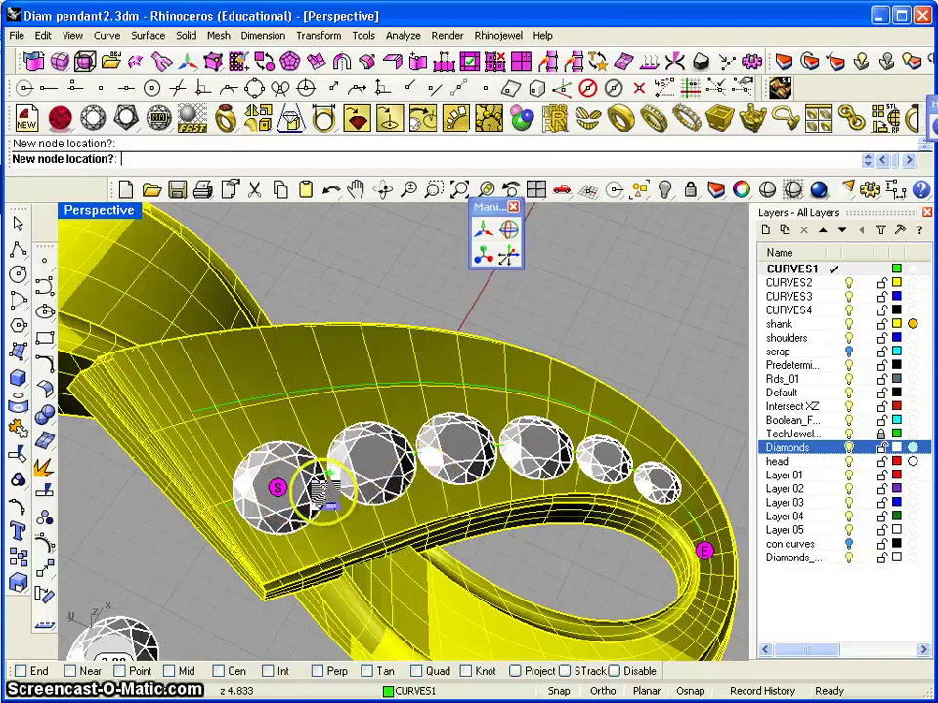
Fine-tune the start node's location beneath the largest diamond and finish adjusting the path's ends
right_drag(324, 502, 299, 480)
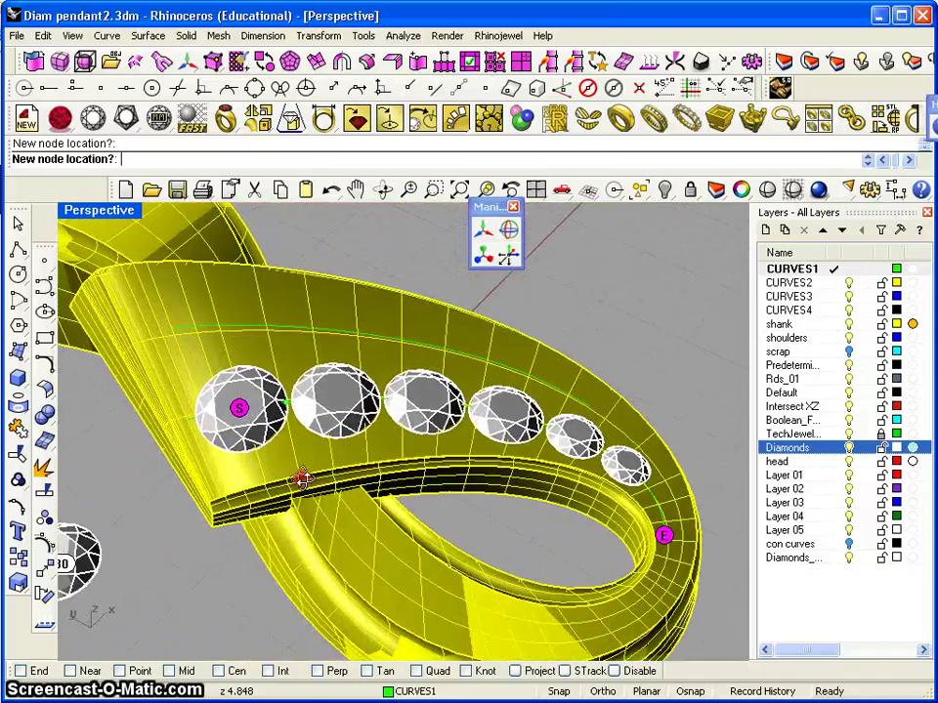
mouse_move(572, 494)
right_down()
mouse_move(506, 505)
mouse_move(601, 465)
mouse_move(592, 403)
mouse_move(559, 479)
right_up()
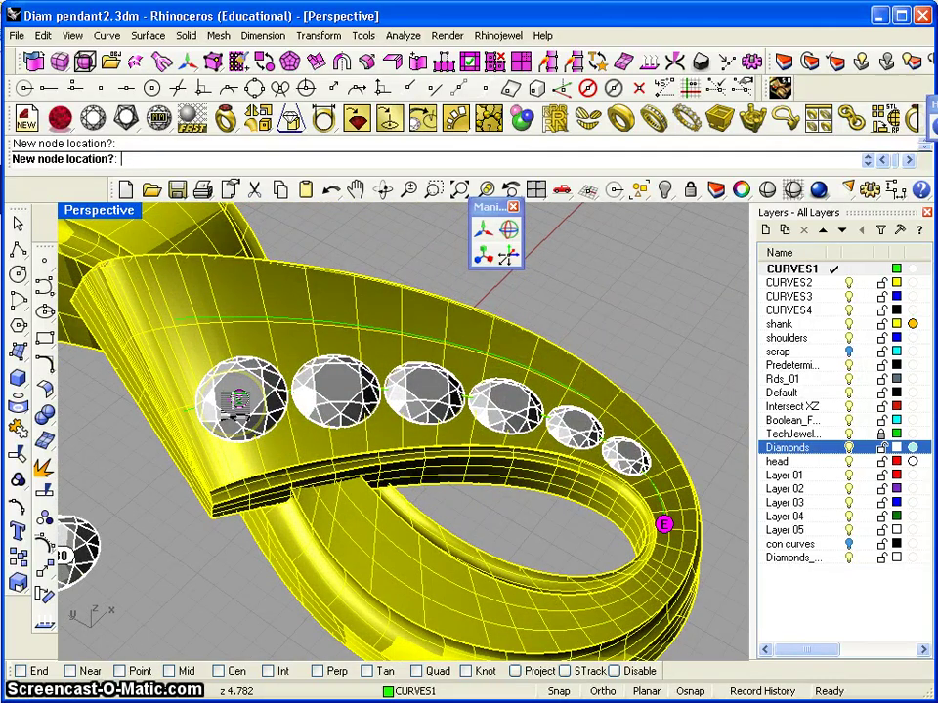
click(233, 404)
right_drag(275, 436, 455, 493)
scroll(446, 492, down, 3)
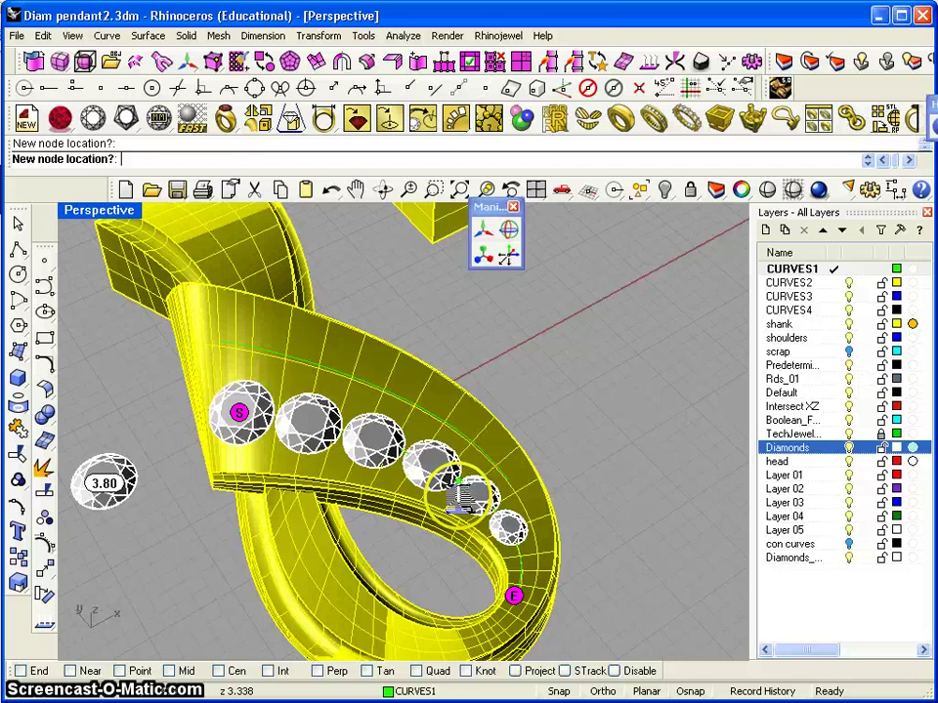
right_drag(554, 476, 471, 513)
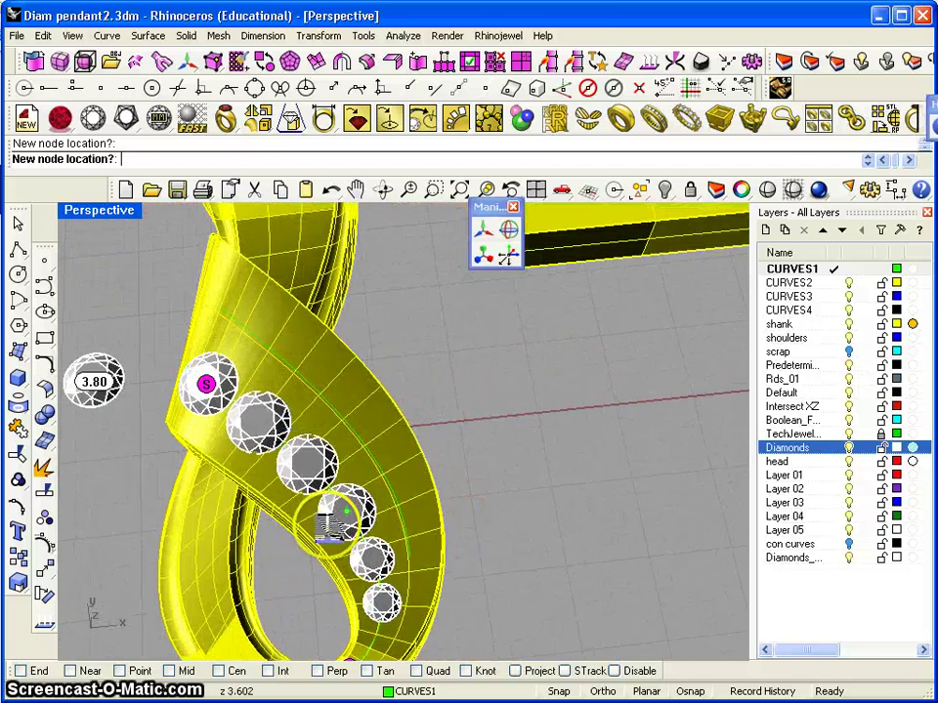
shift+right_drag(329, 525, 360, 397)
right_drag(474, 445, 450, 476)
scroll(409, 510, up, 3)
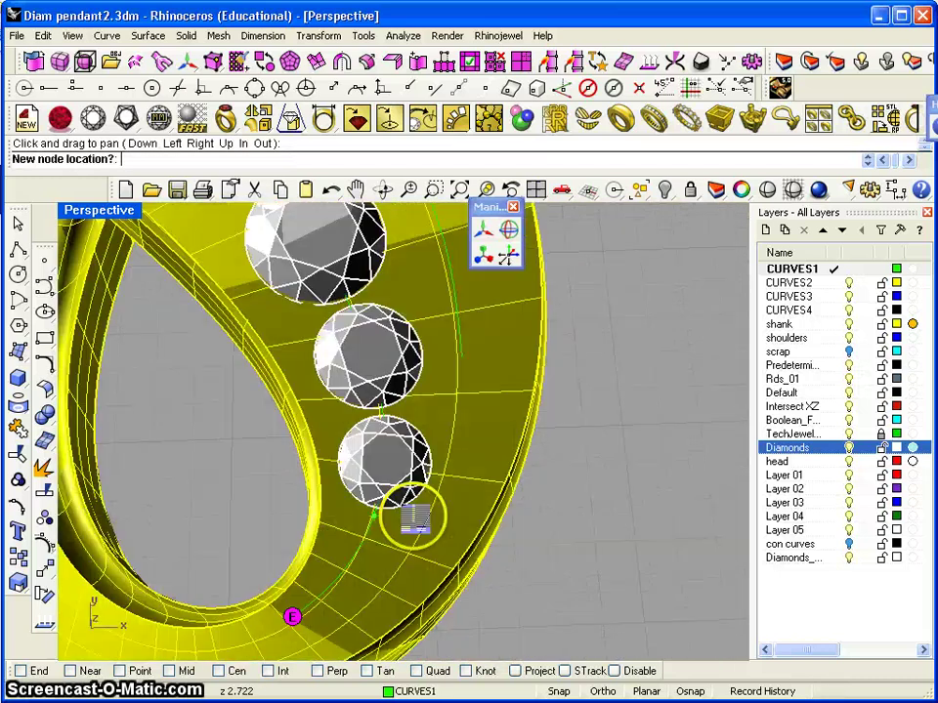
scroll(405, 508, down, 1)
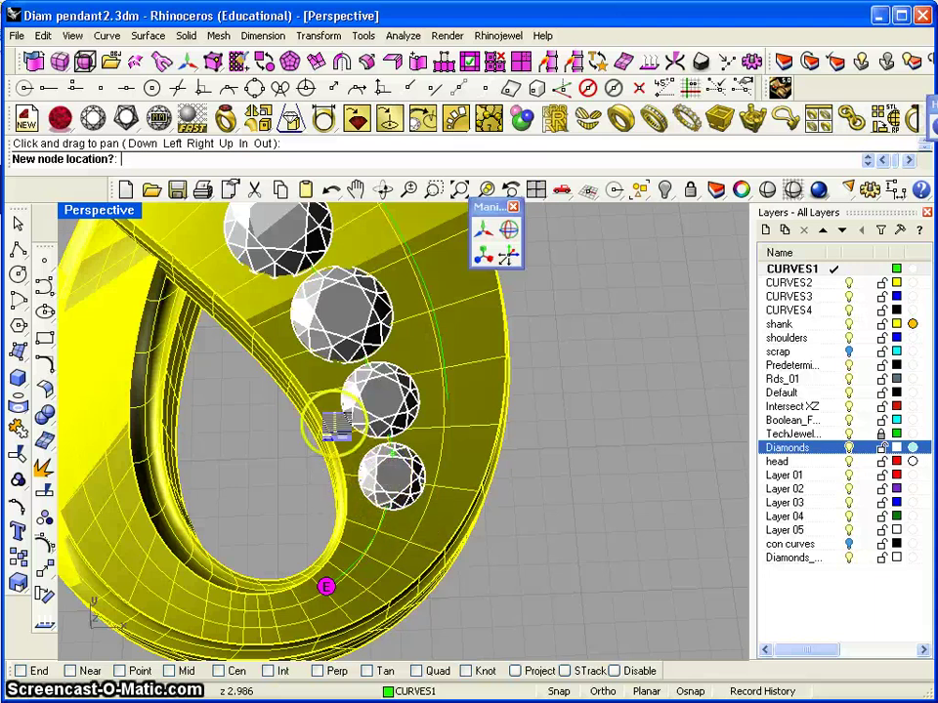
click(328, 363)
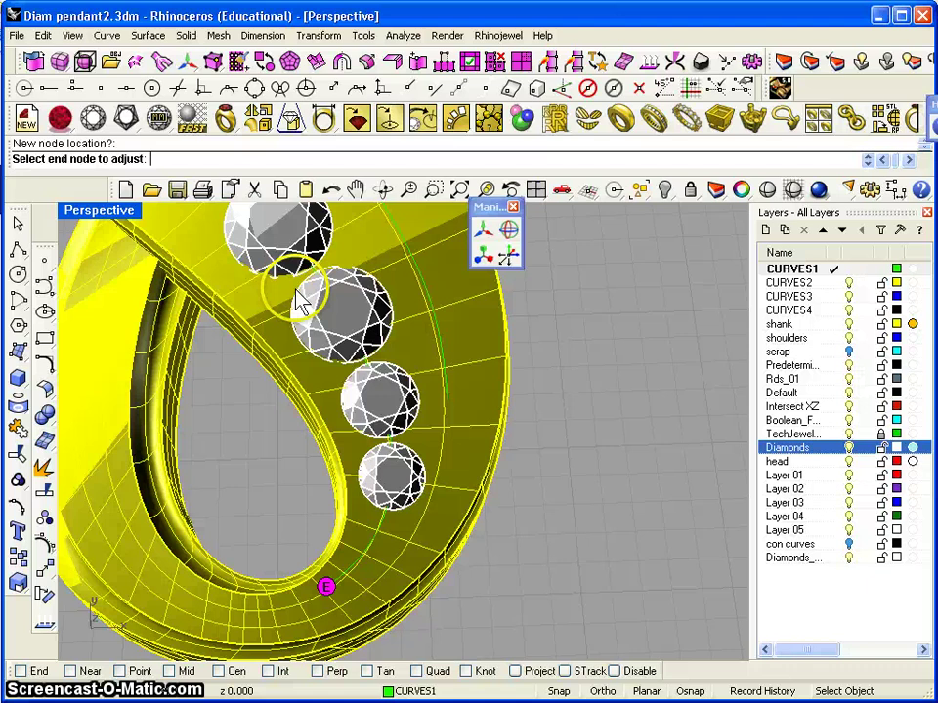
key(Return)
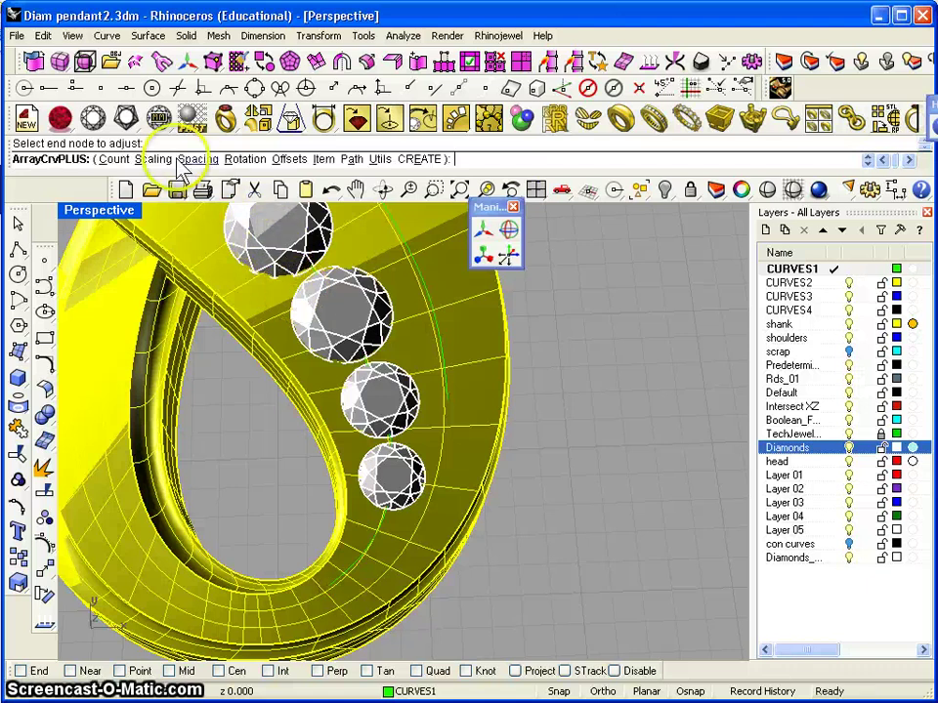
Reduce the scale factor of the smallest diamond at the end of the row to 0.5
click(148, 159)
click(392, 481)
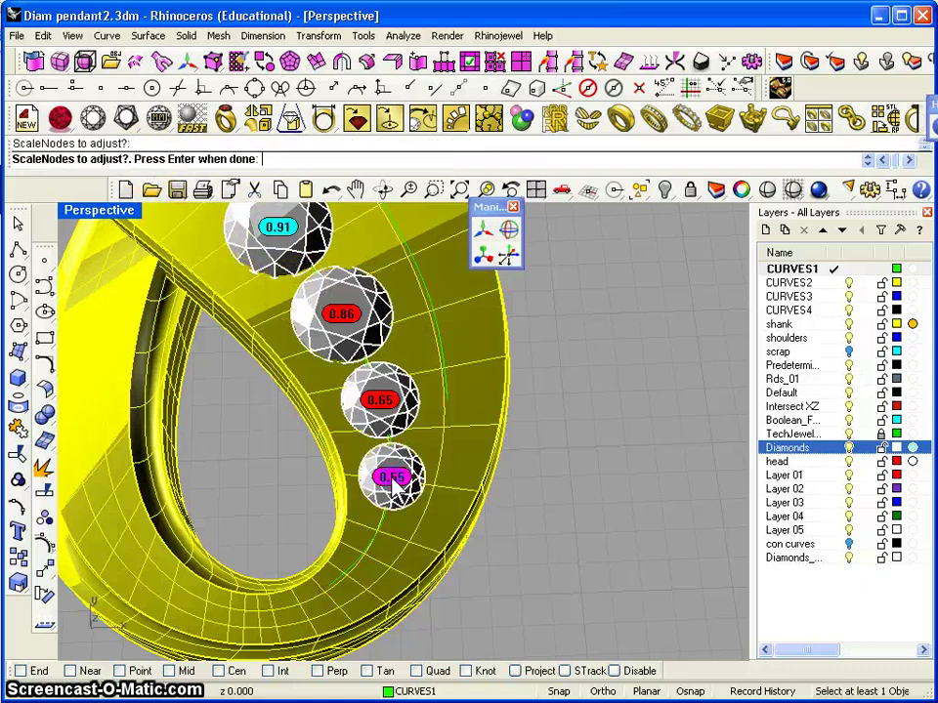
key(Return)
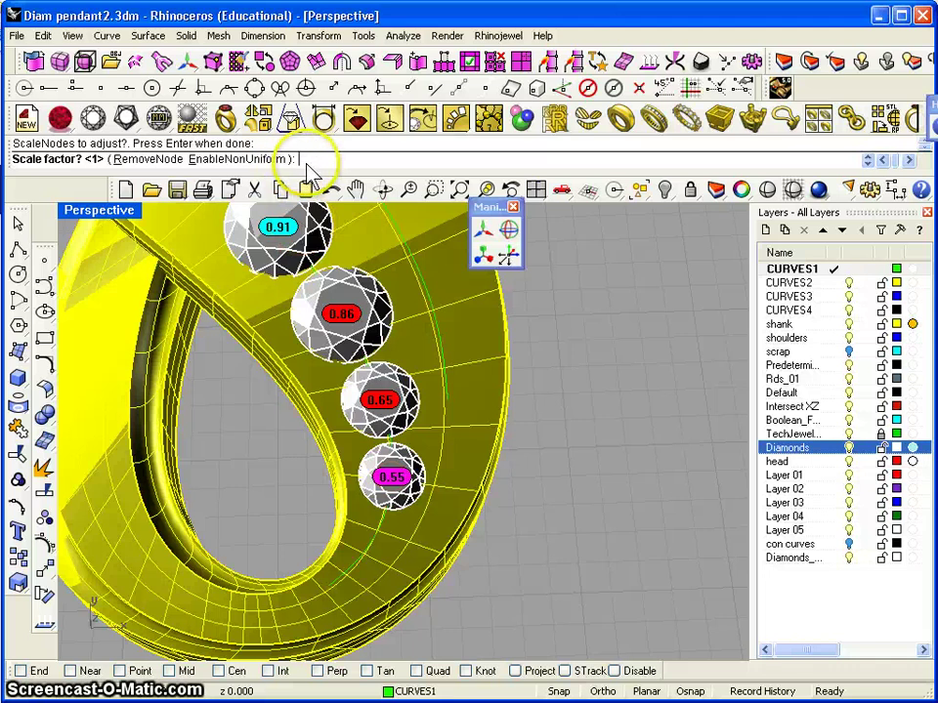
key(Return)
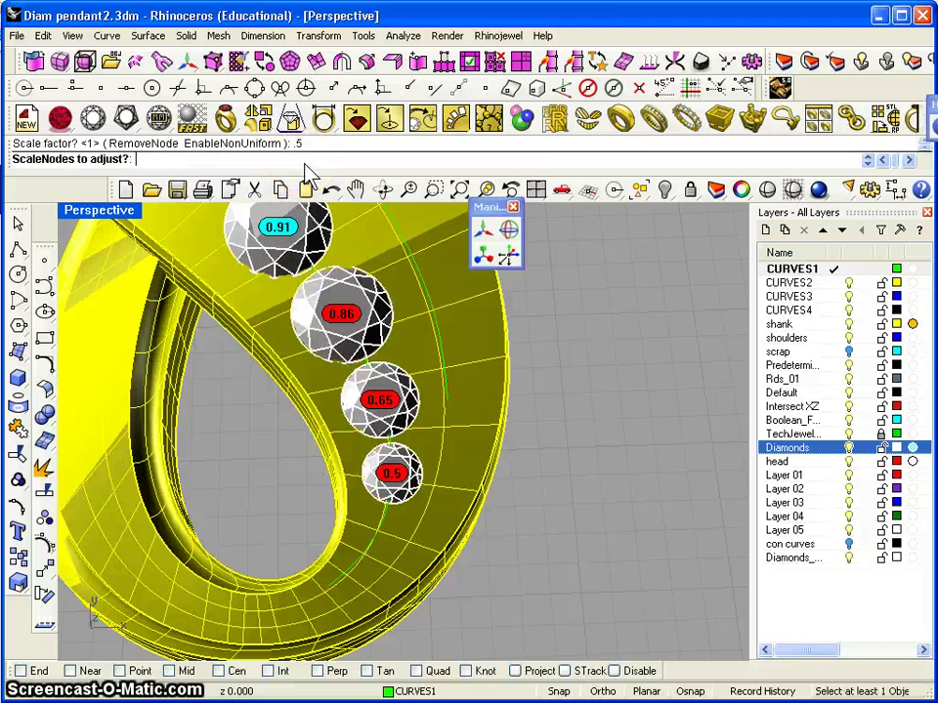
Create the graduated diamond array along the curve and check both rows of diamonds on the pendant
right_drag(389, 493, 394, 462)
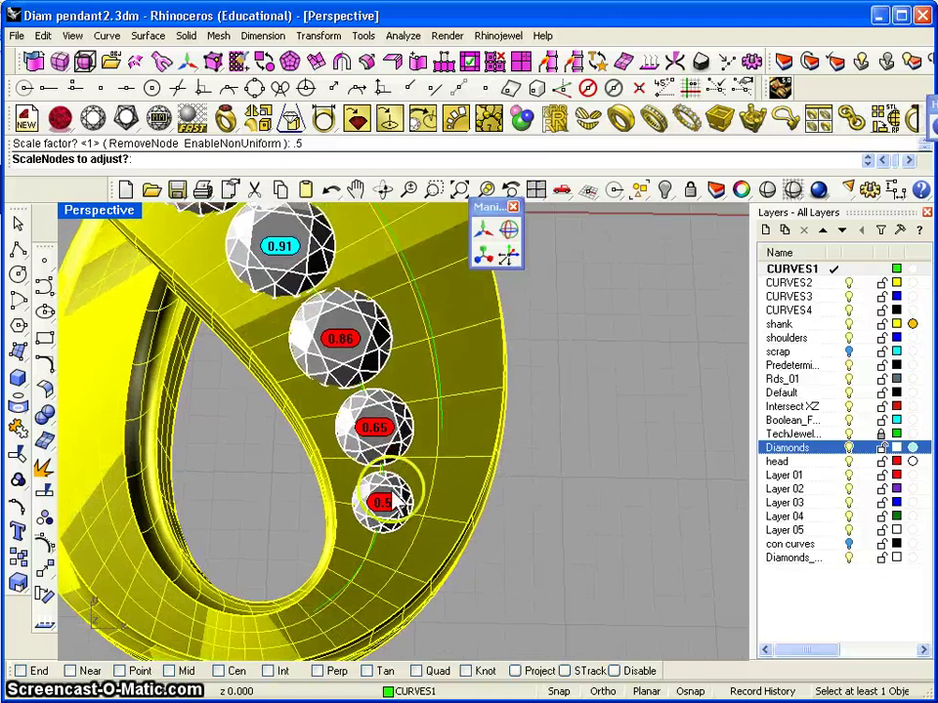
scroll(414, 500, down, 3)
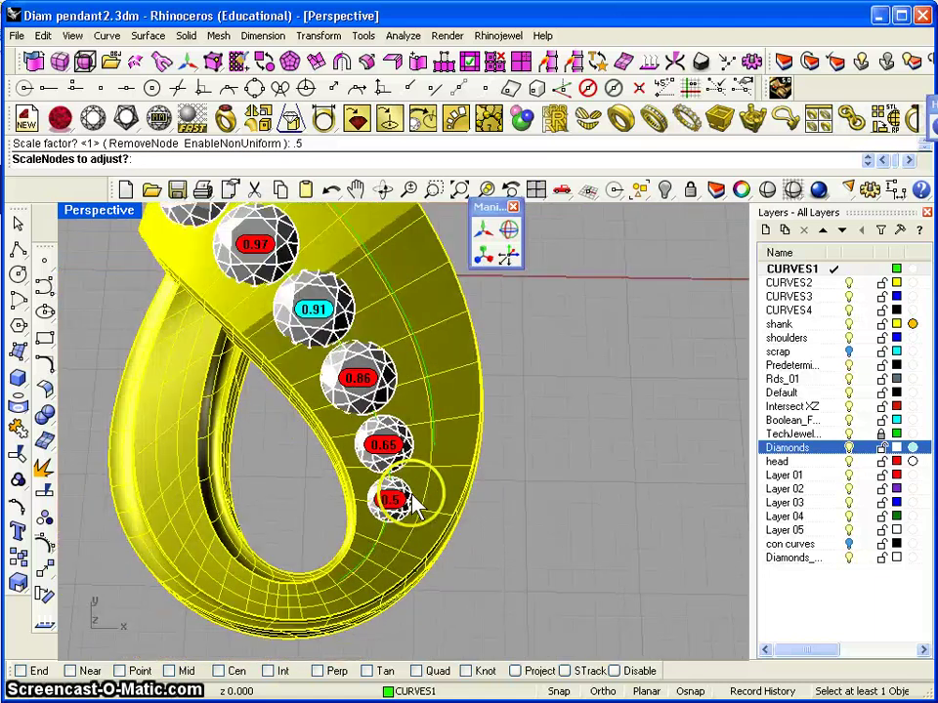
text(pan)
key(Return)
drag(299, 299, 451, 361)
right_drag(476, 403, 667, 392)
middle_click(531, 365)
drag(502, 363, 477, 445)
right_drag(476, 444, 518, 448)
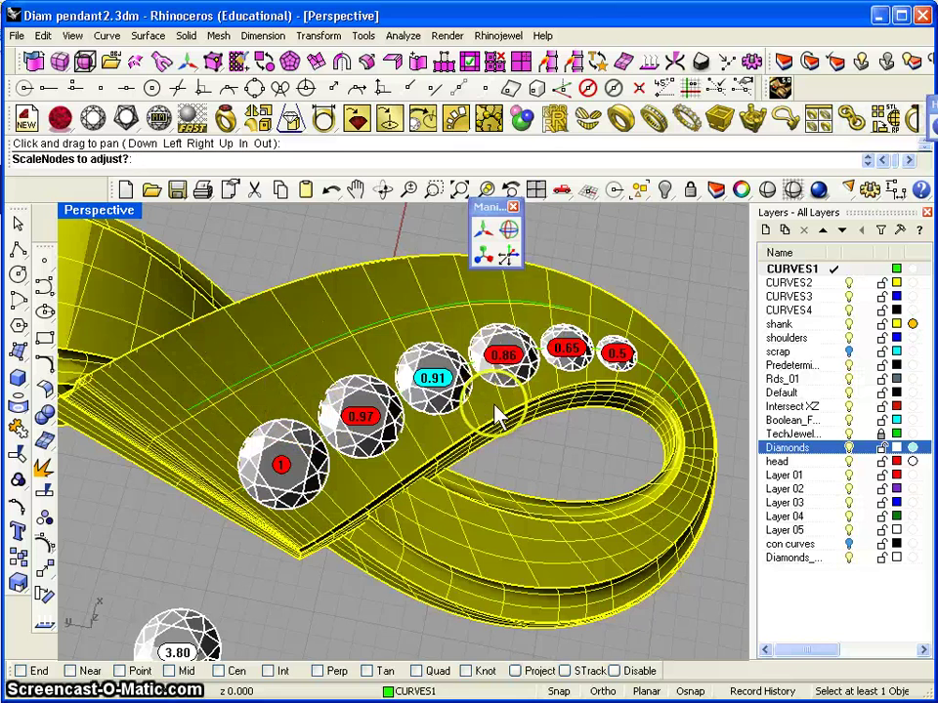
scroll(495, 404, down, 2)
right_drag(486, 403, 436, 351)
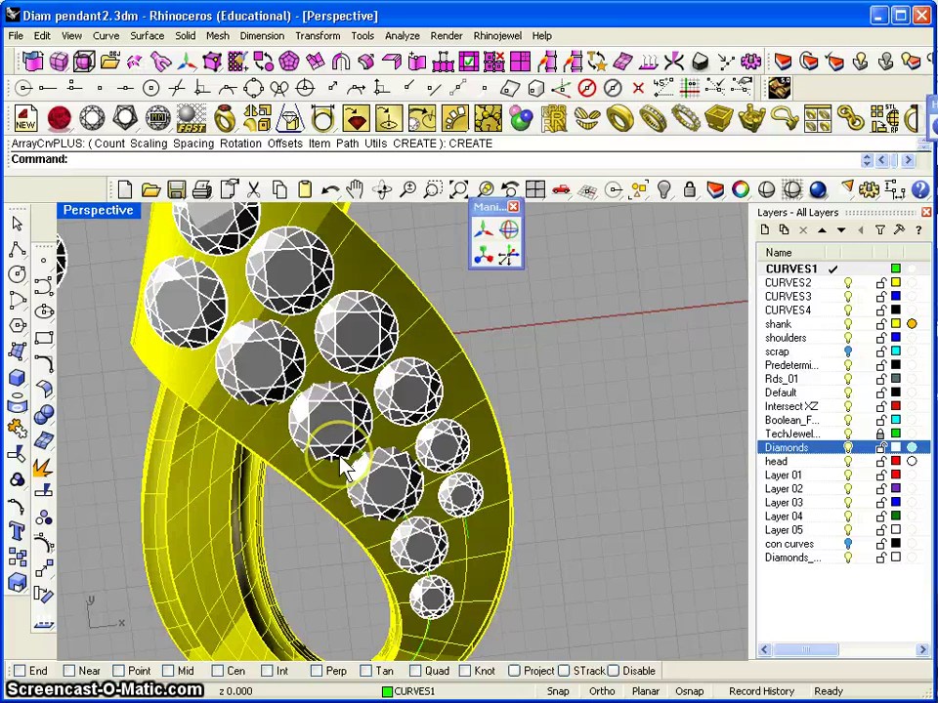
right_drag(372, 485, 393, 434)
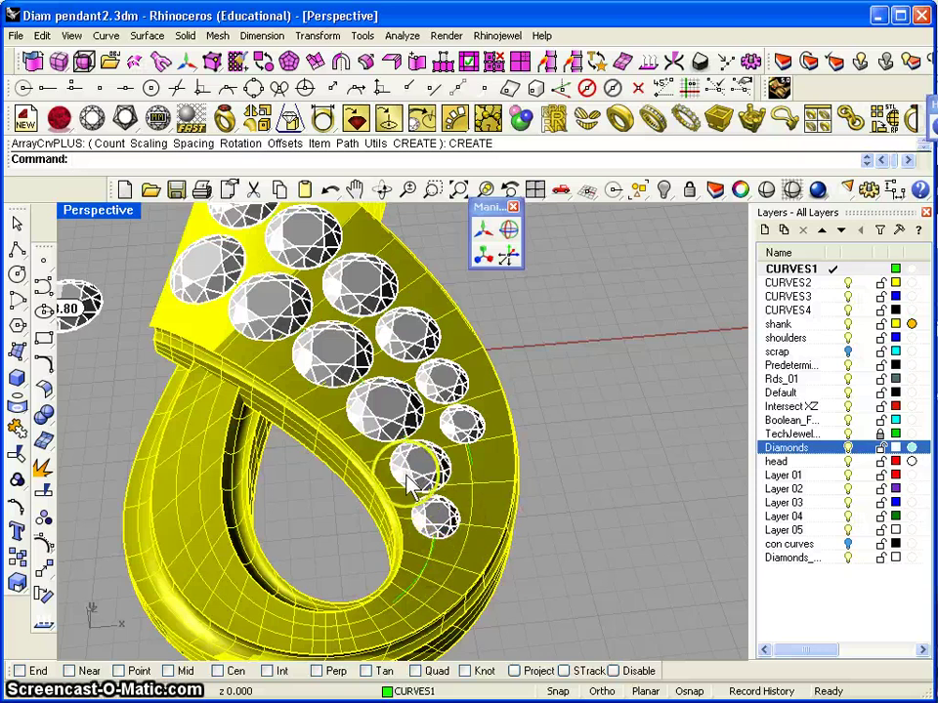
right_drag(410, 484, 378, 524)
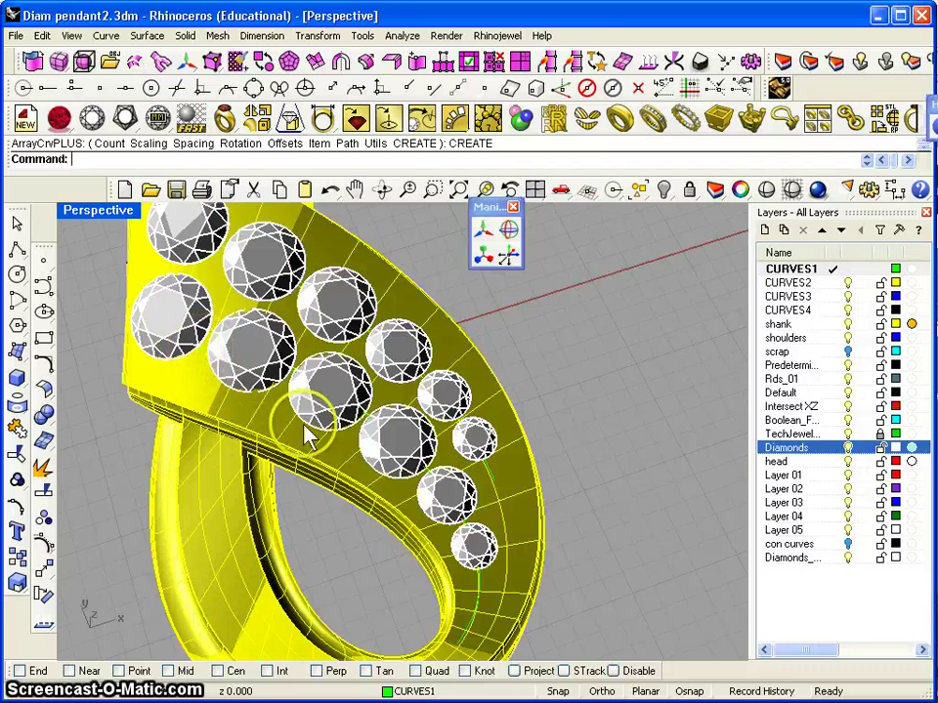
Inspect both diamond rows on the pendant and move the floating manipulator toolbar clear of them
scroll(368, 454, down, 2)
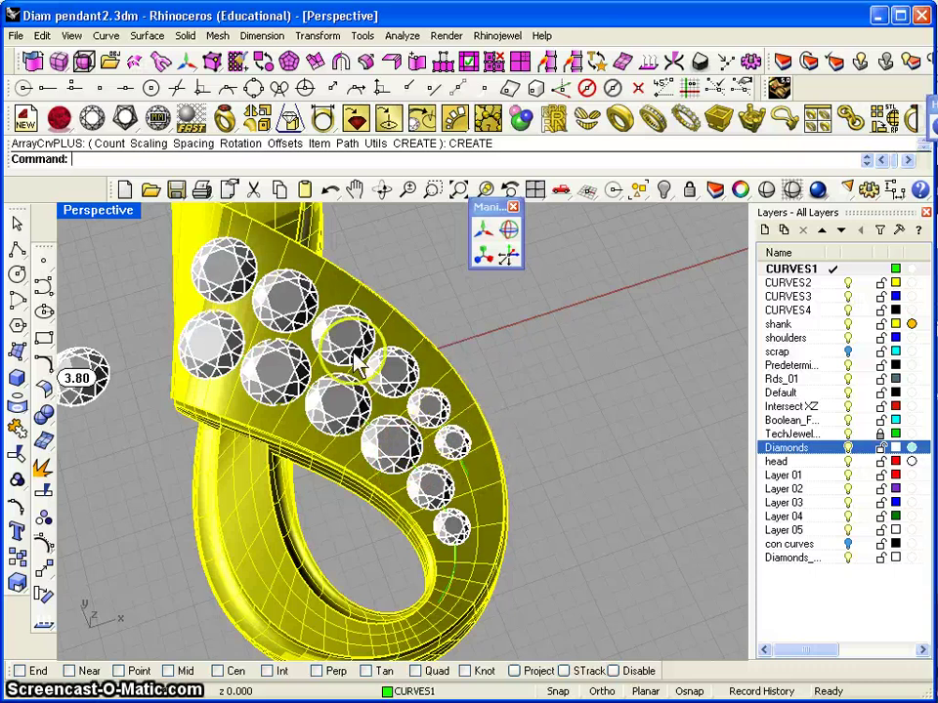
scroll(444, 459, up, 2)
mouse_move(444, 459)
right_down()
mouse_move(439, 502)
mouse_move(456, 504)
mouse_move(445, 488)
mouse_move(602, 445)
mouse_move(589, 423)
mouse_move(597, 419)
mouse_move(550, 447)
right_up()
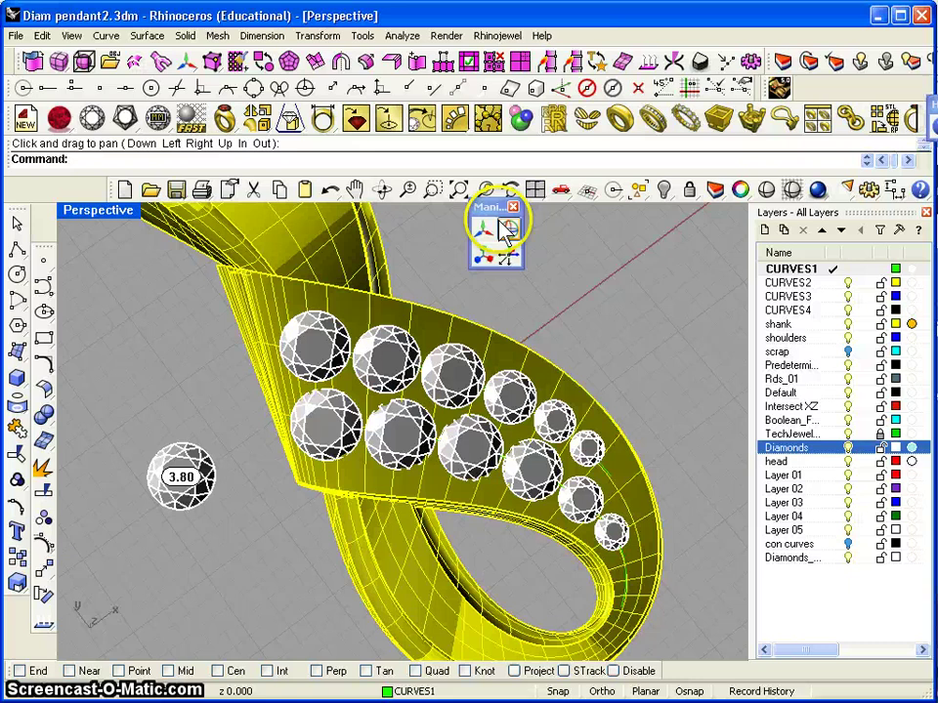
drag(488, 207, 674, 226)
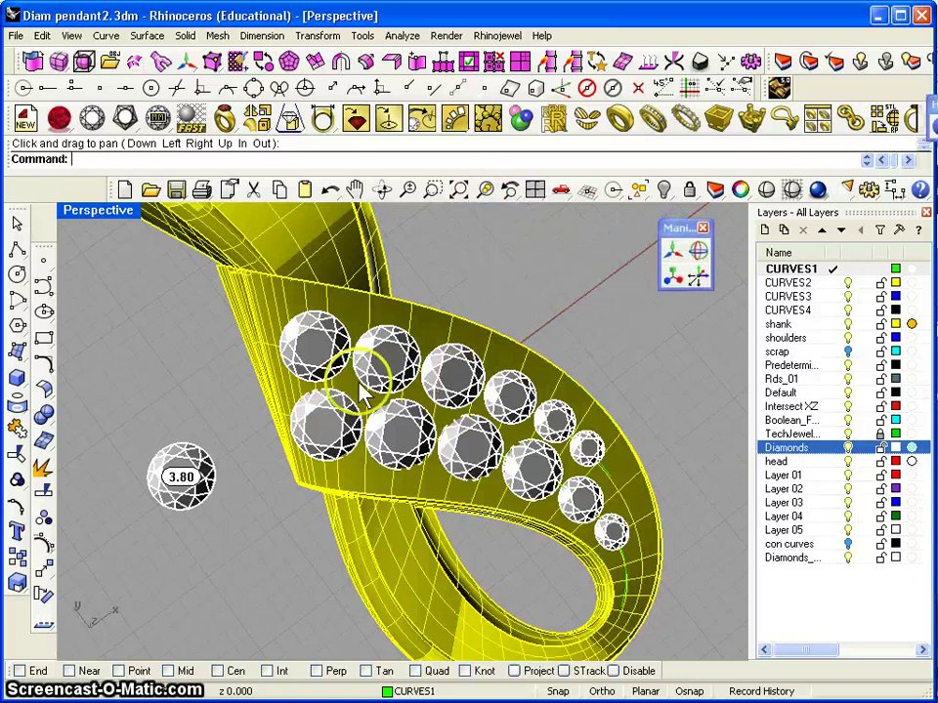
Move the six diamonds of the outer row slightly away from the inner row with the Translate manipulator, and deselect them
click(314, 340)
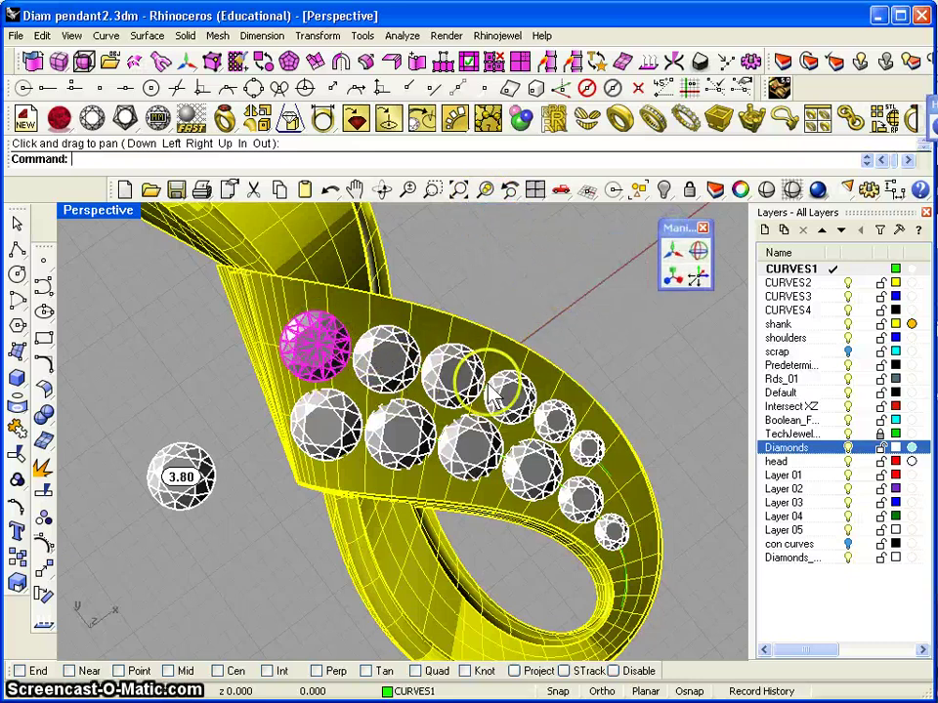
click(390, 384)
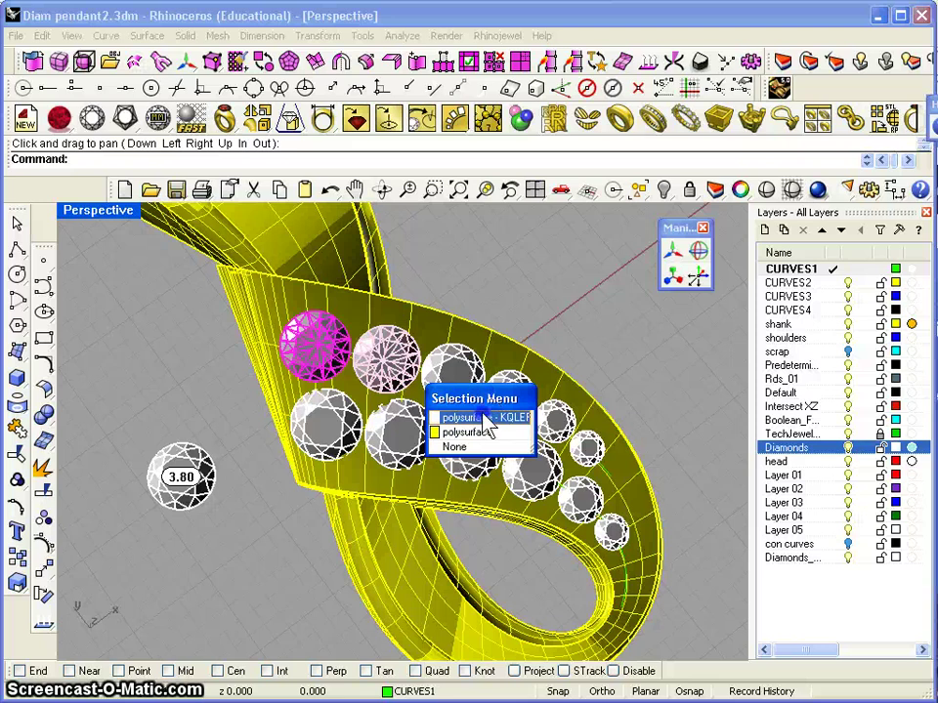
click(483, 418)
shift+click(452, 370)
shift+click(508, 394)
shift+click(553, 426)
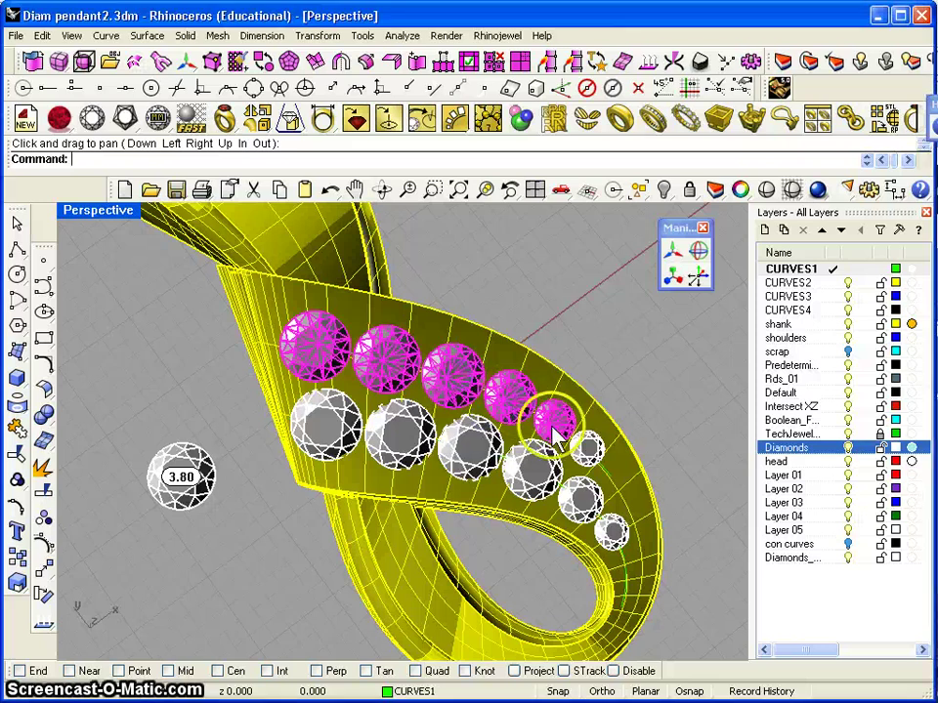
shift+click(584, 444)
click(672, 252)
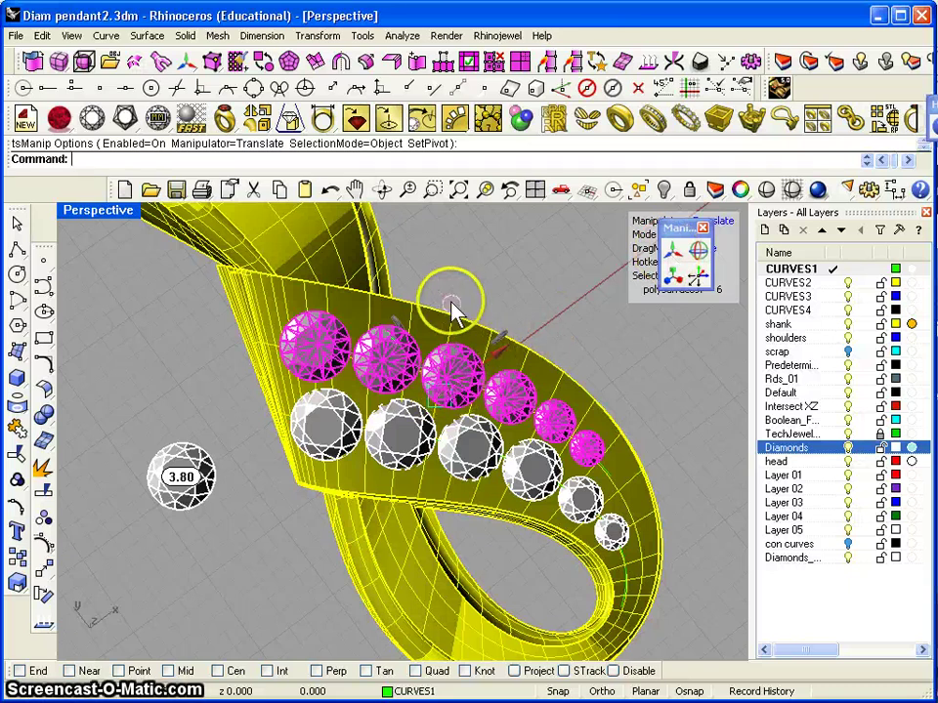
drag(452, 302, 455, 303)
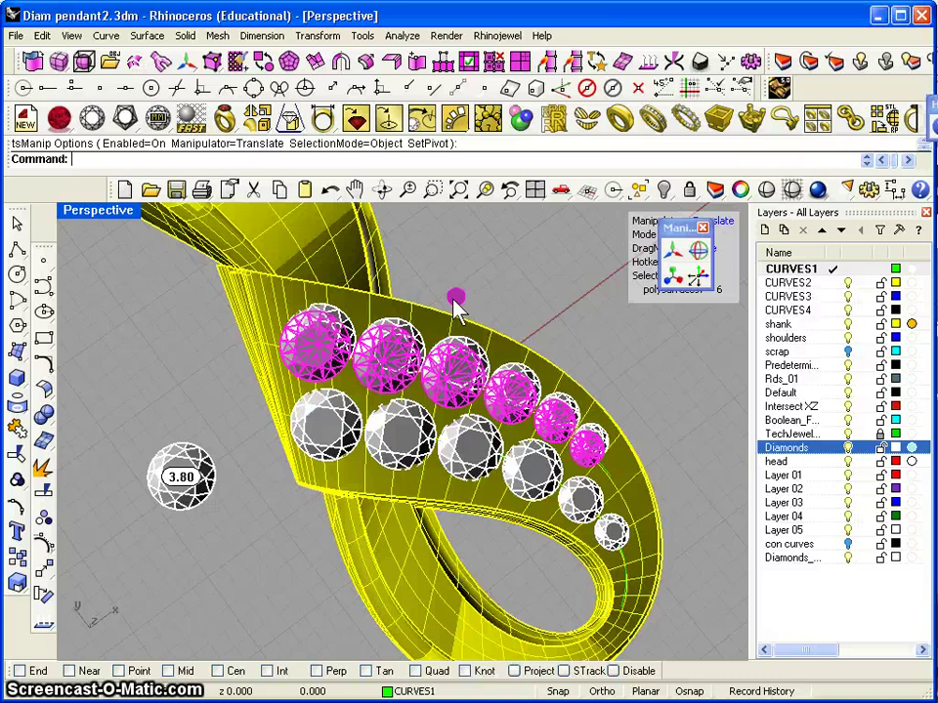
click(453, 301)
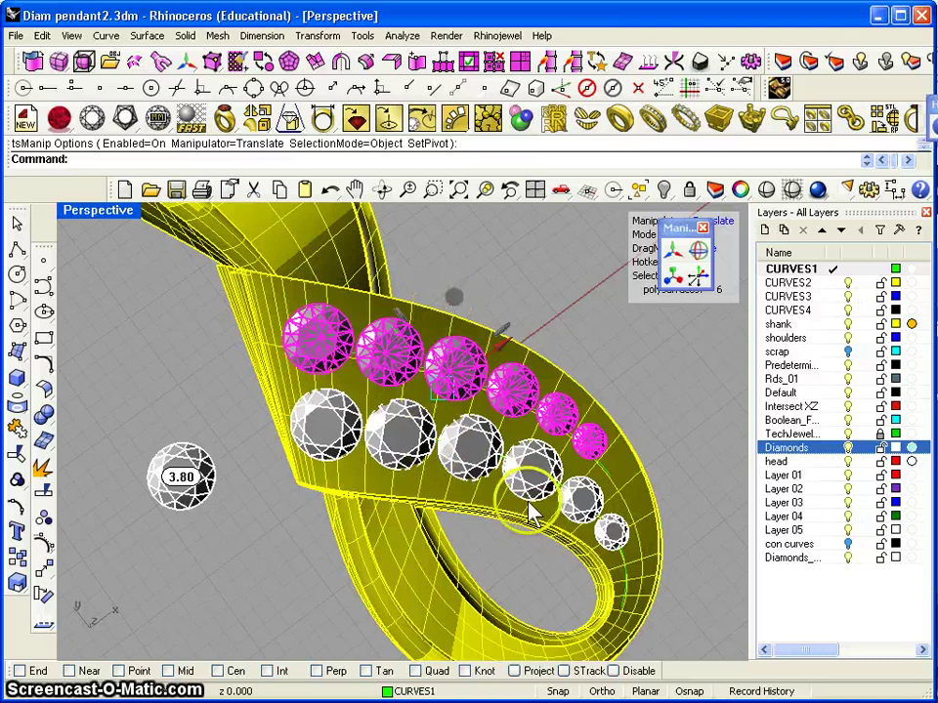
right_drag(611, 371, 568, 382)
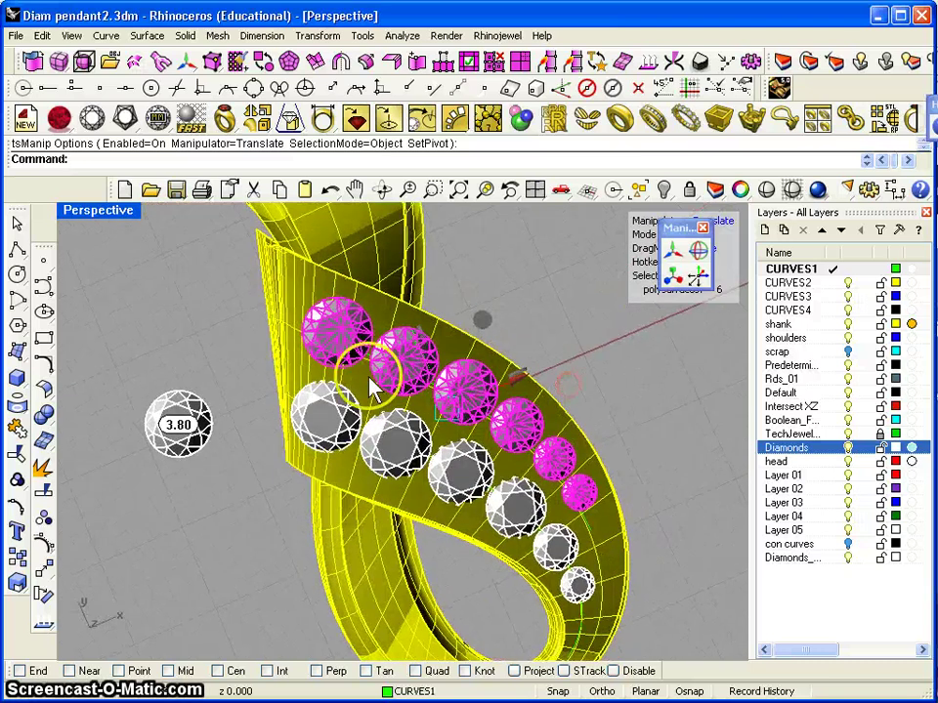
click(644, 430)
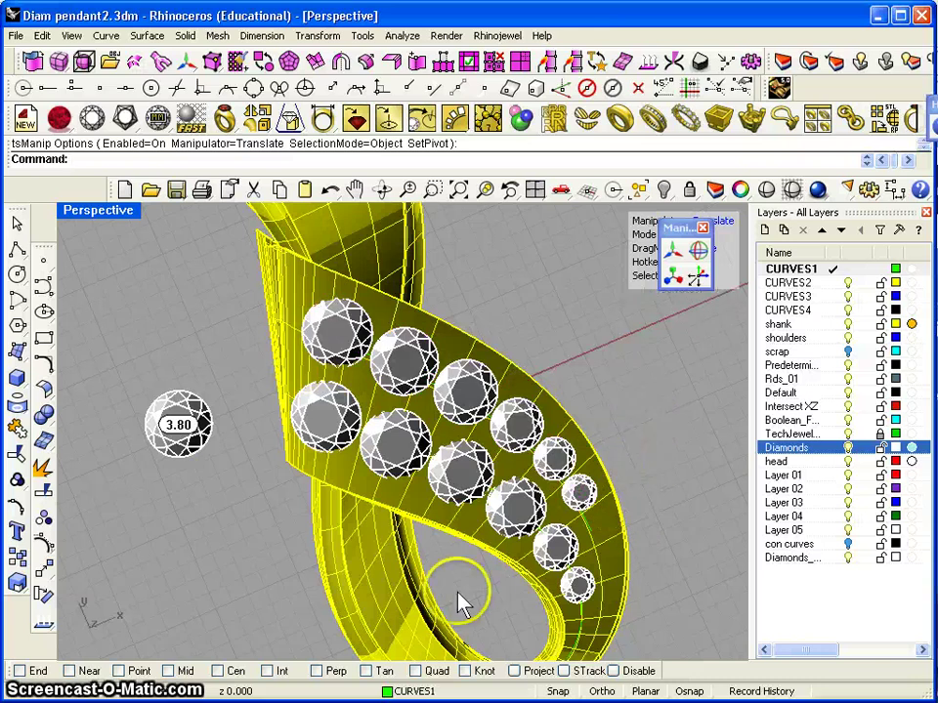
Try to select the diamonds of the inner row together, starting from the largest one
click(322, 410)
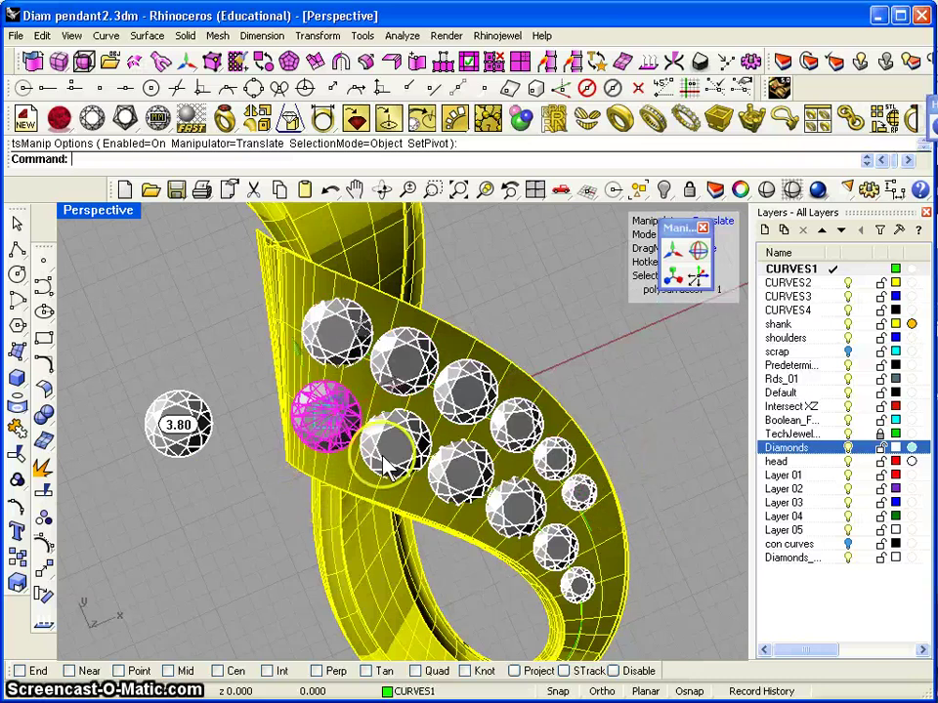
shift+click(393, 439)
shift+click(459, 469)
shift+click(515, 516)
shift+click(556, 550)
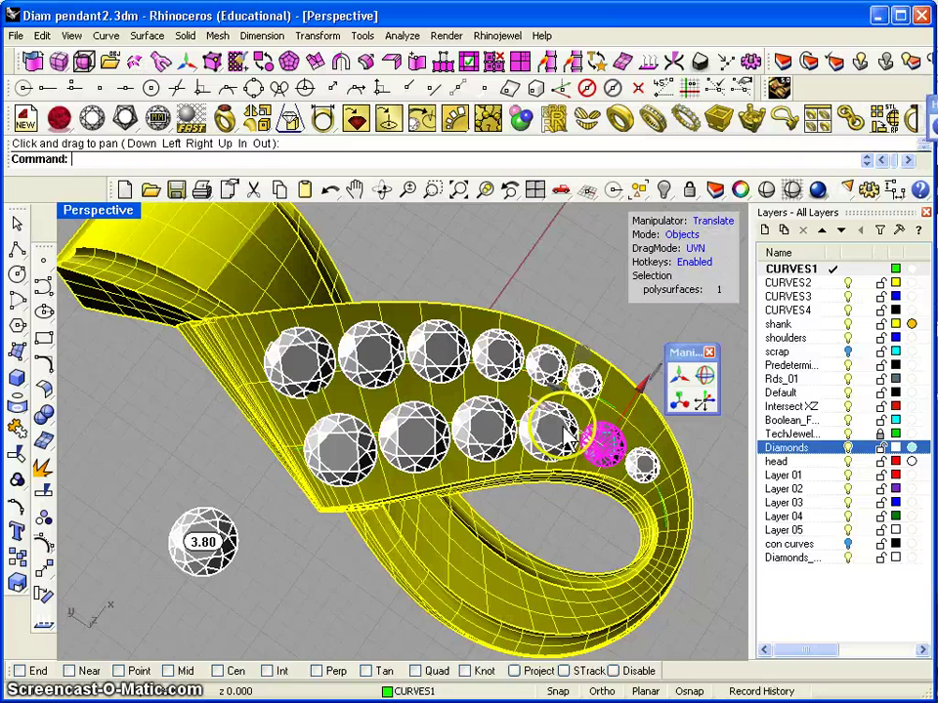
right_drag(430, 311, 171, 301)
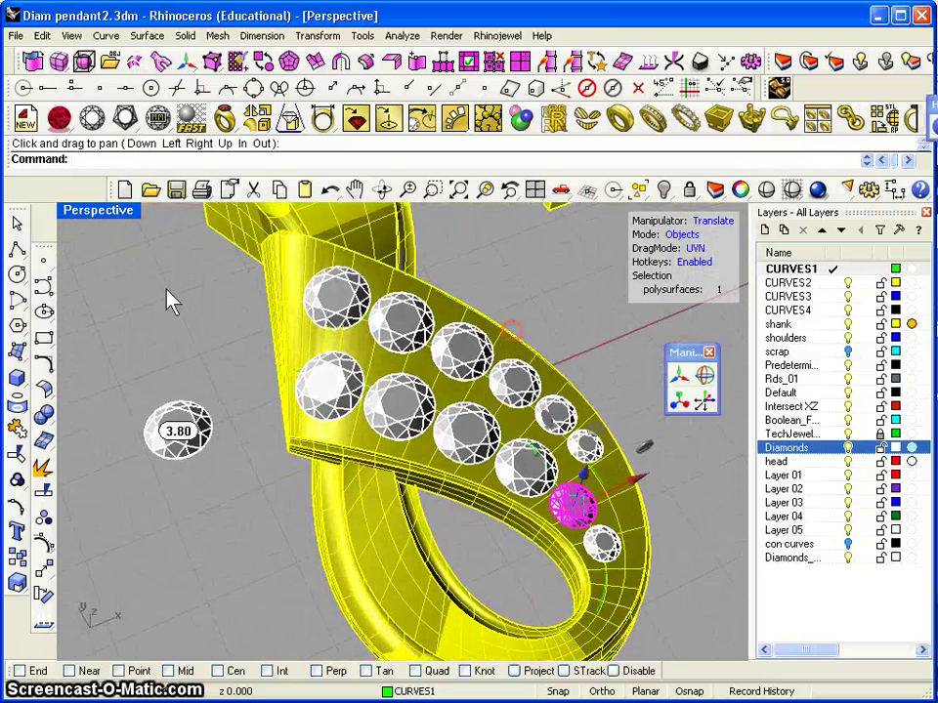
Switch from the Perspective view to a maximized Top view of the small diamonds at the inner row's end
double_click(103, 215)
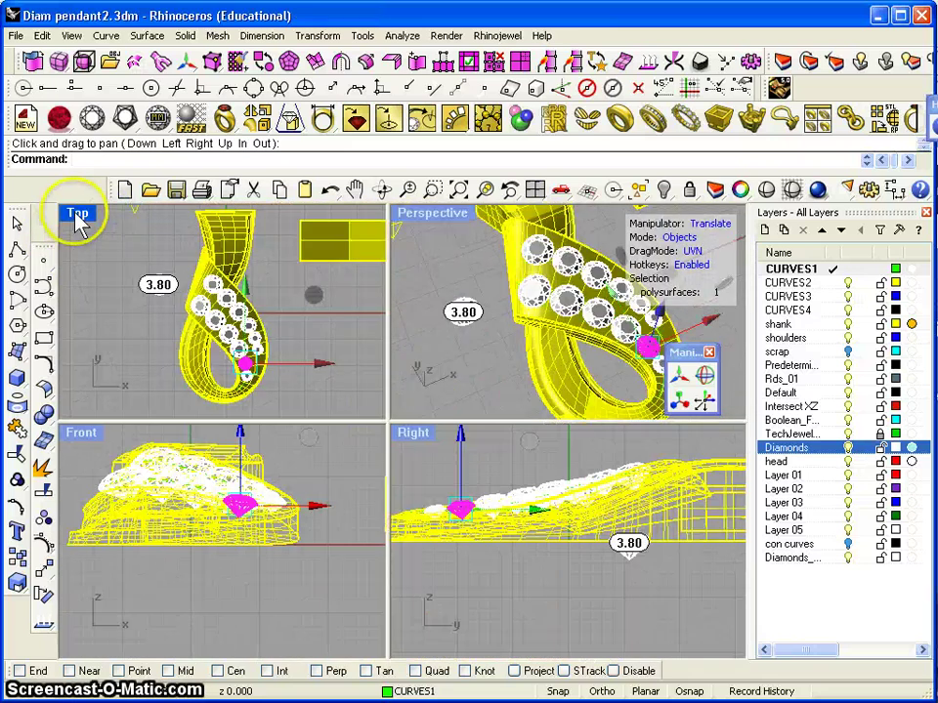
double_click(75, 214)
scroll(332, 418, up, 2)
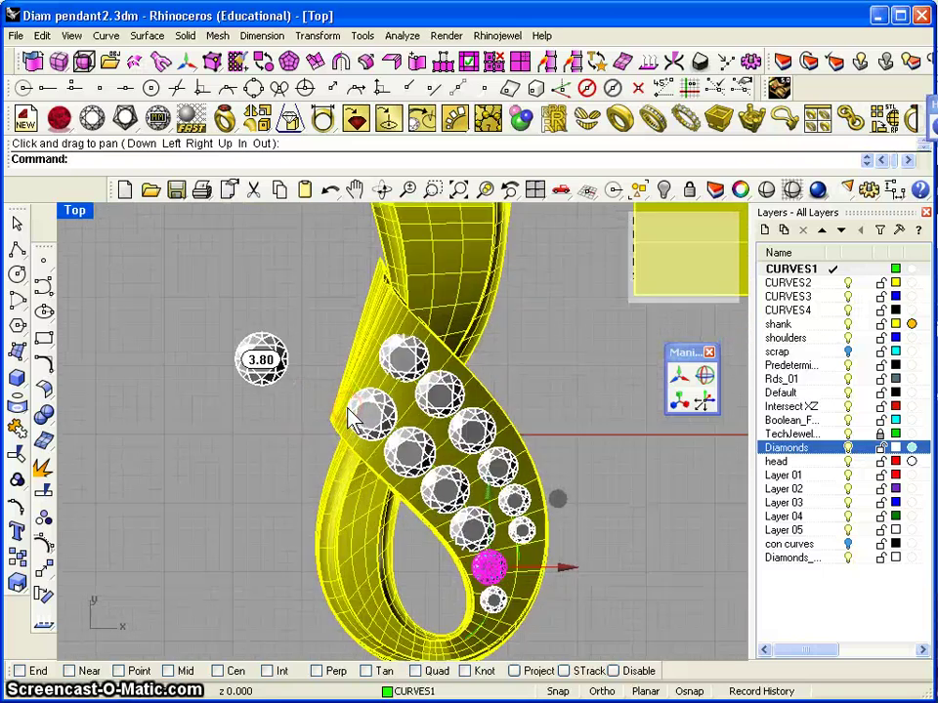
scroll(352, 417, up, 5)
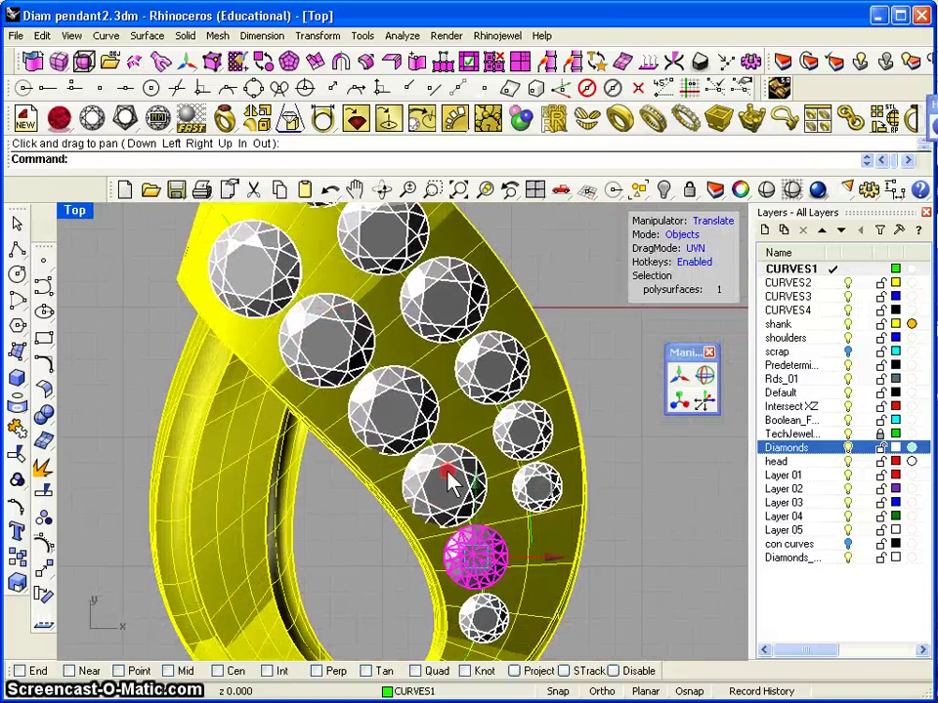
scroll(414, 394, down, 2)
scroll(381, 489, up, 3)
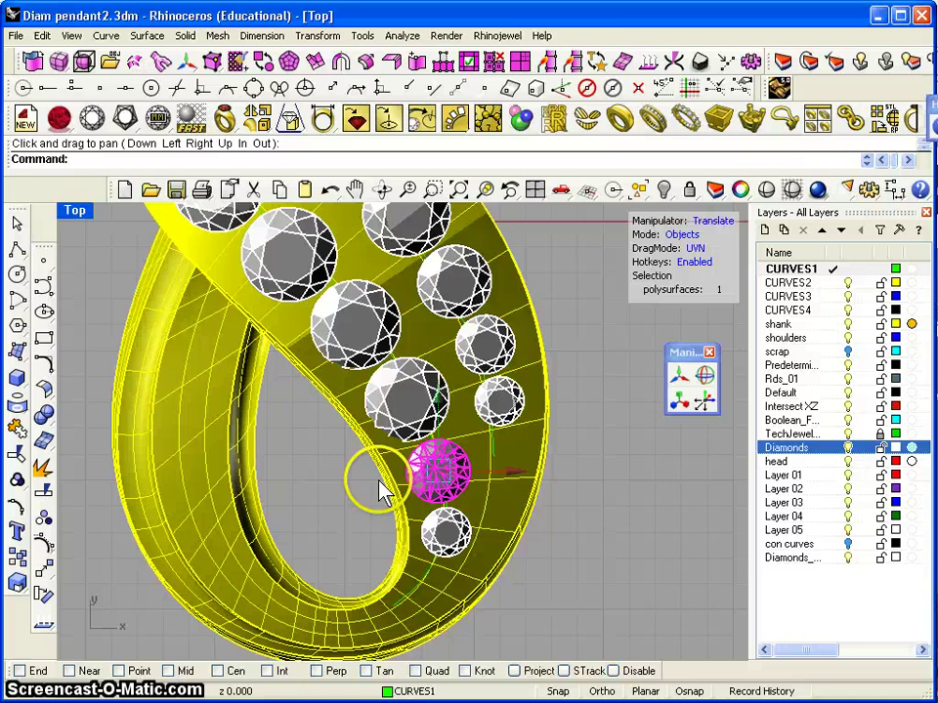
scroll(469, 482, up, 2)
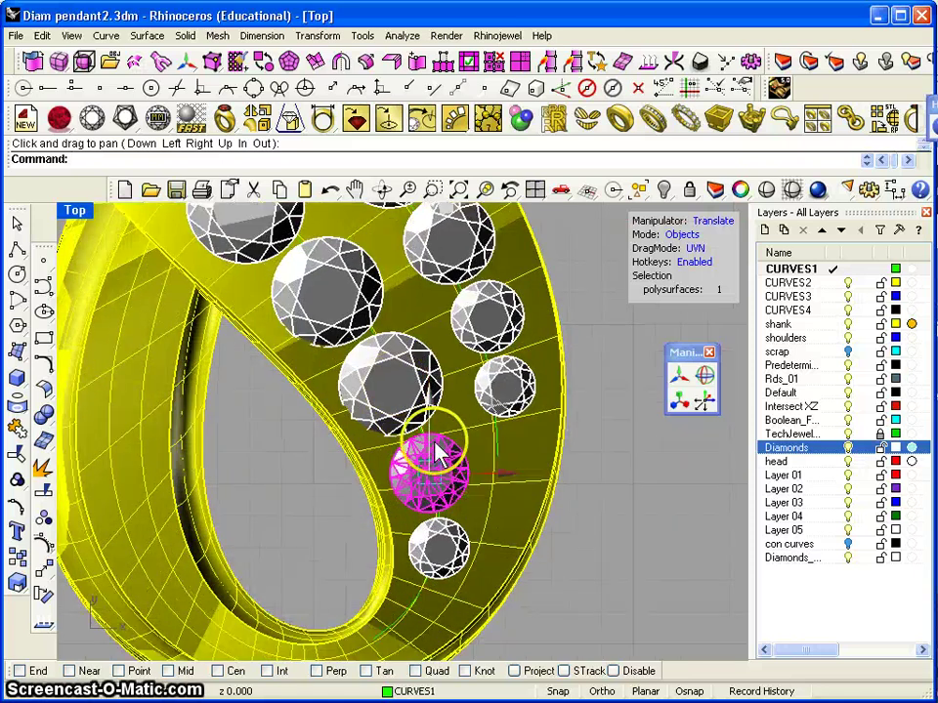
click(606, 450)
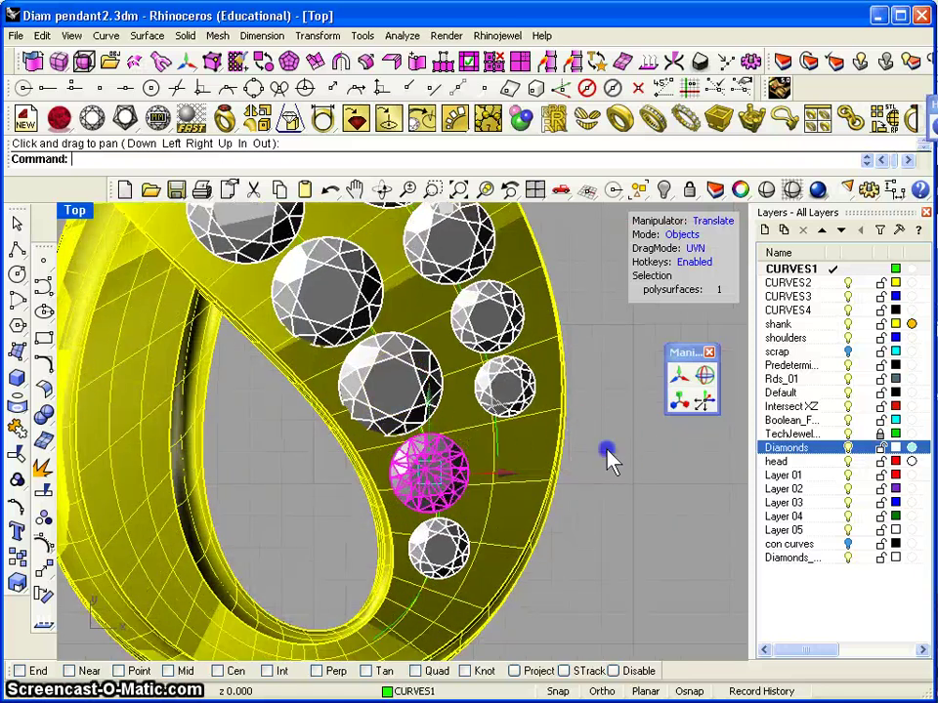
Nudge the third-smallest and second-smallest diamonds of the inner row slightly toward the outer row with the Translate manipulator
click(398, 381)
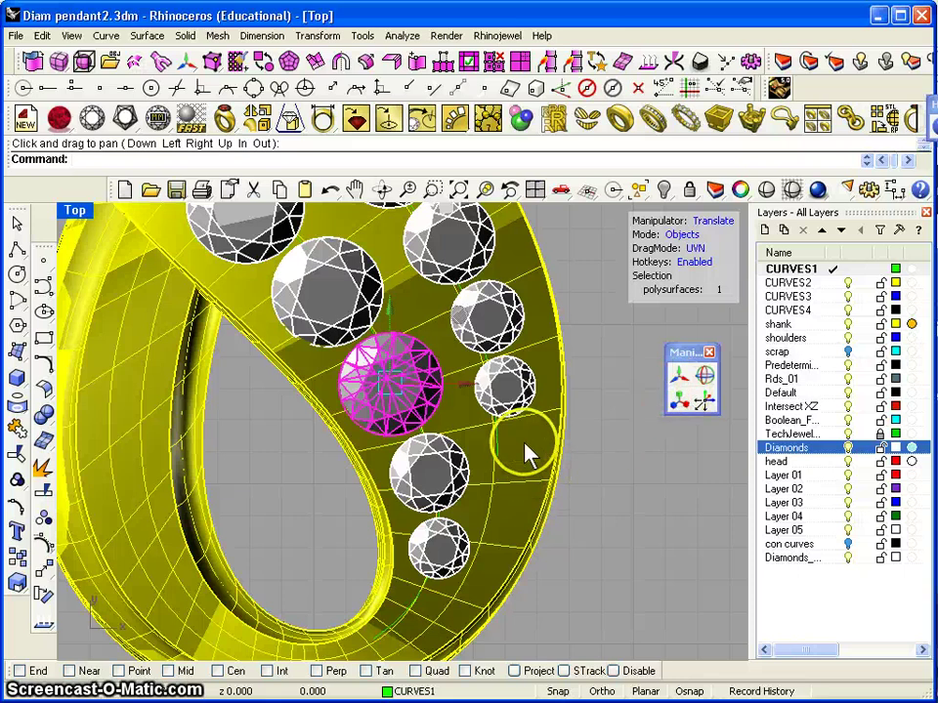
click(681, 374)
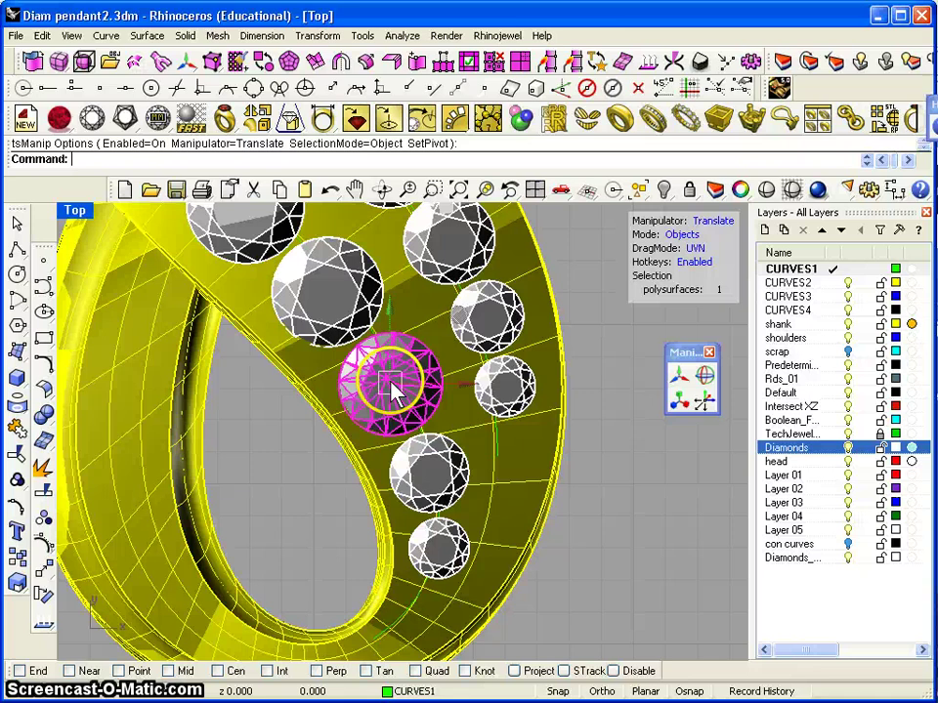
click(388, 306)
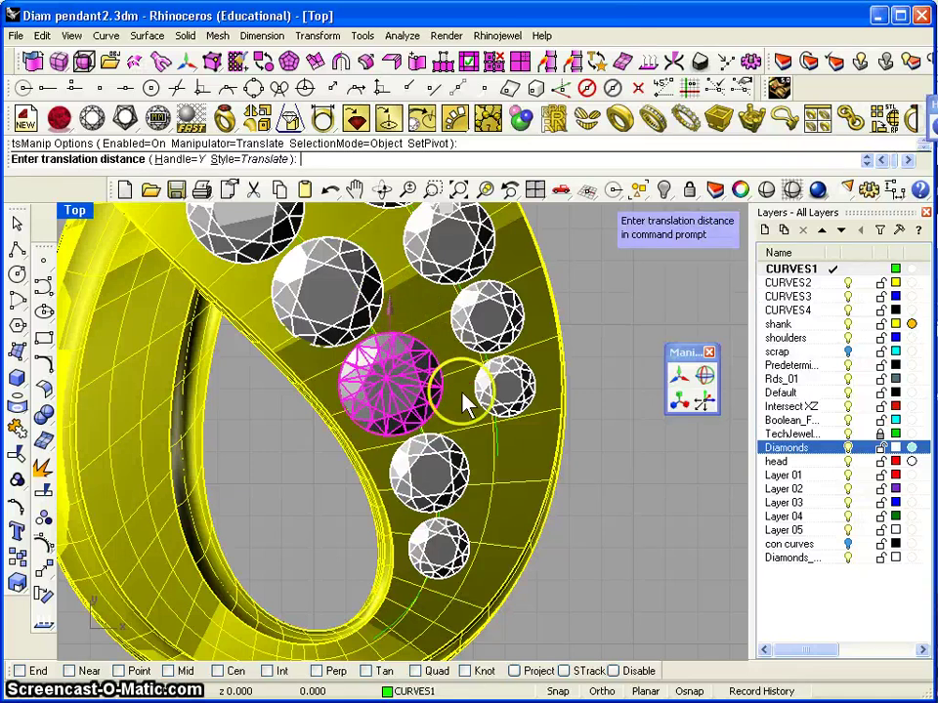
click(674, 371)
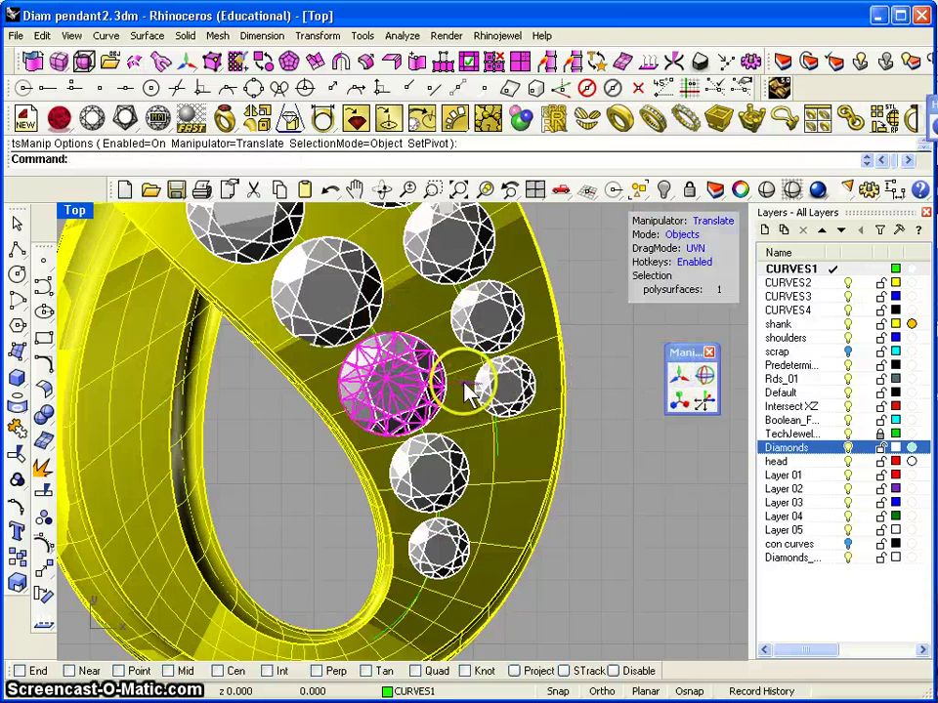
click(644, 473)
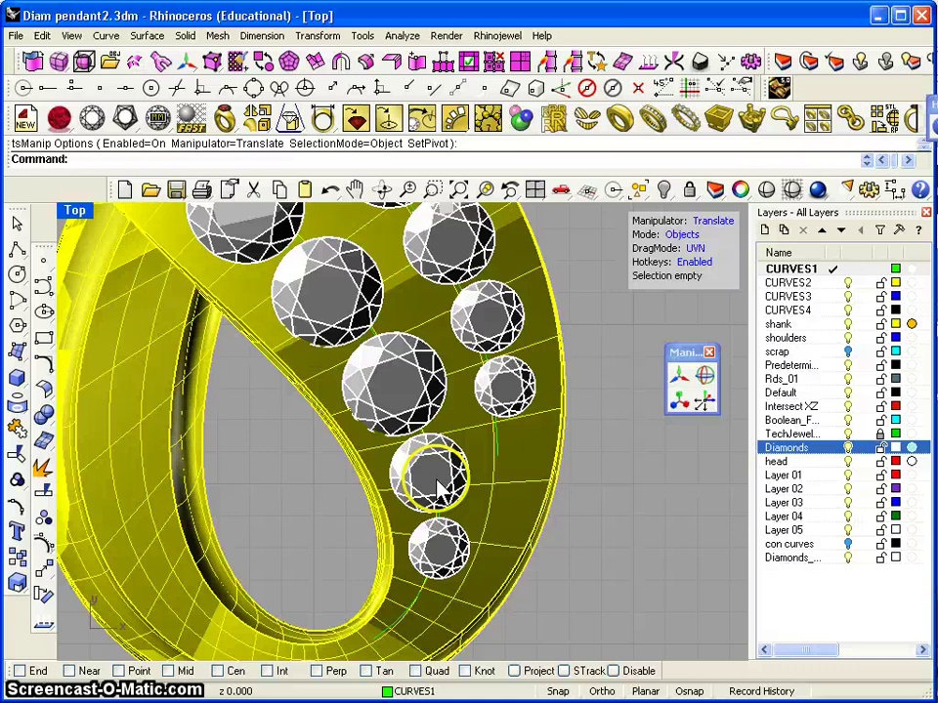
click(433, 479)
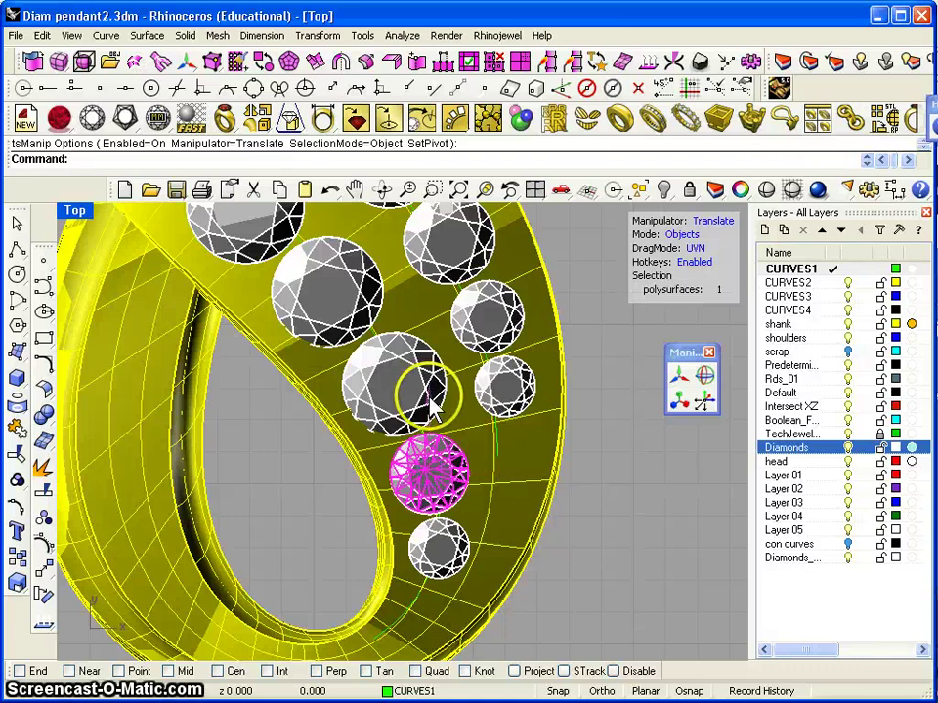
click(441, 555)
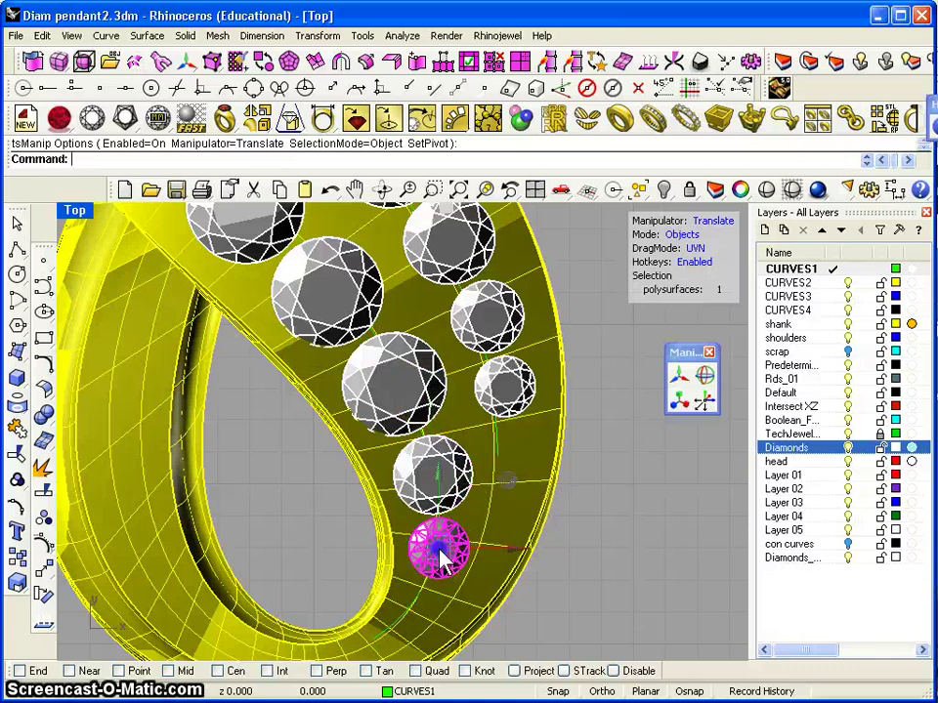
Move the smallest diamond of the outer row slightly away from its neighbour and toward the pendant's outer edge
right_drag(289, 522, 291, 507)
right_drag(324, 446, 528, 563)
right_drag(447, 416, 436, 375)
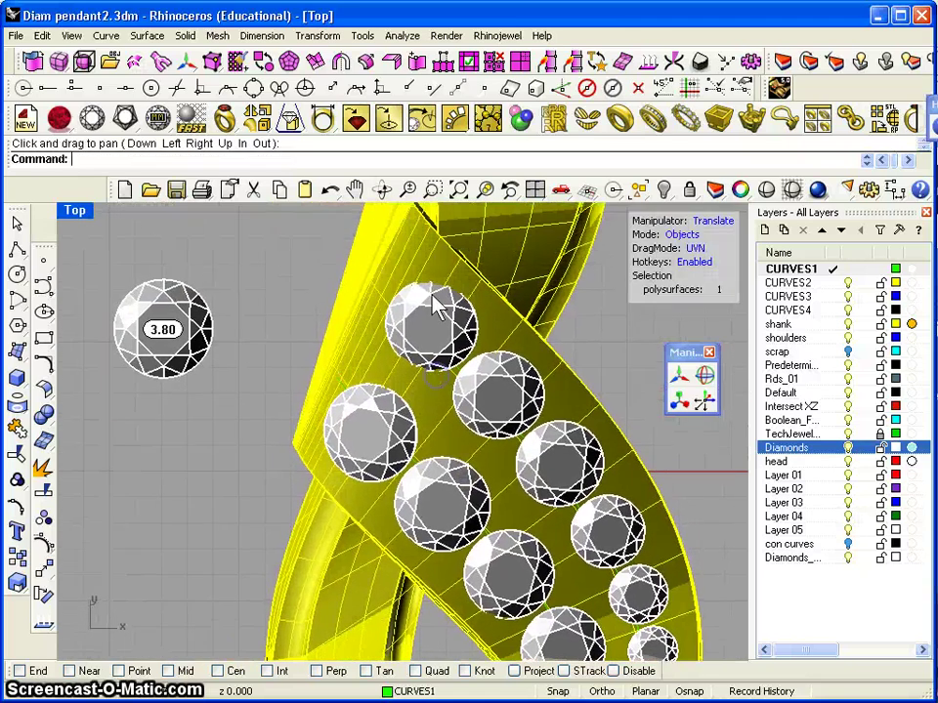
scroll(461, 389, down, 4)
right_drag(491, 452, 396, 275)
scroll(500, 410, up, 3)
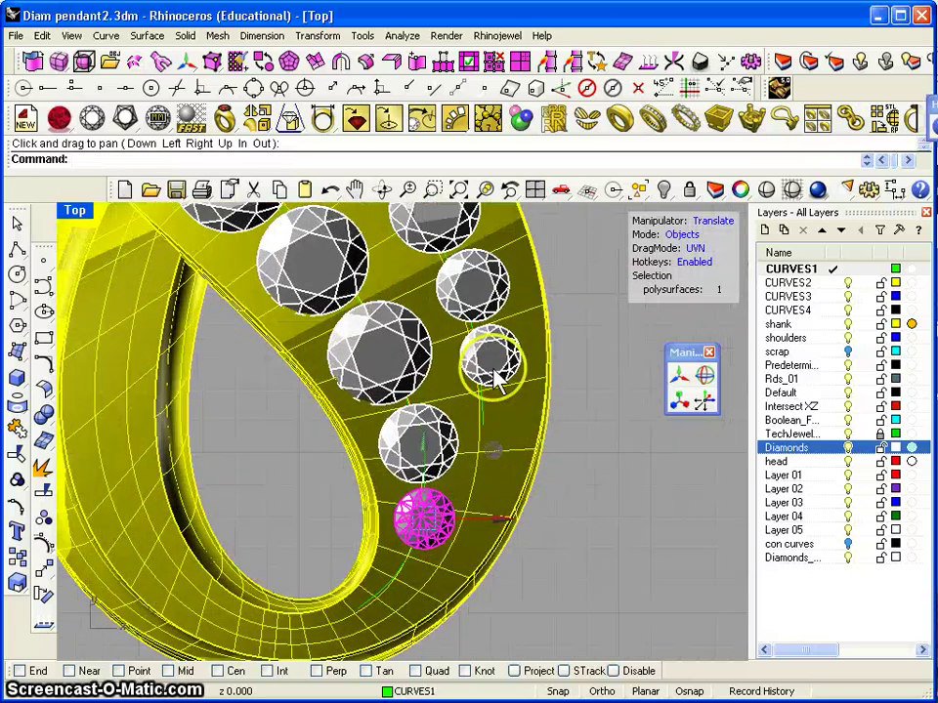
click(494, 384)
click(560, 289)
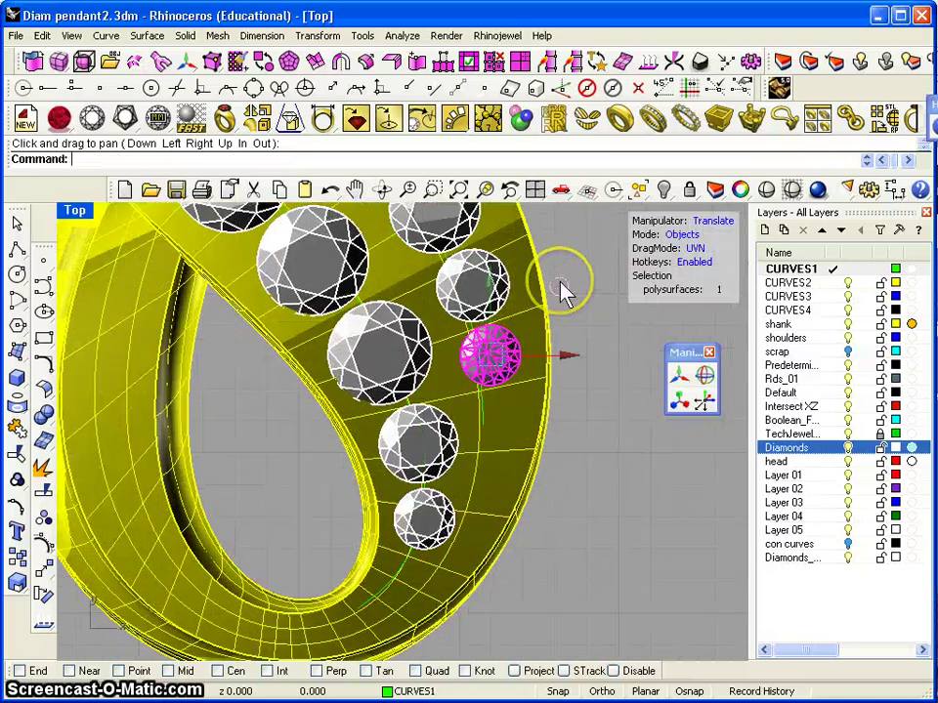
drag(559, 281, 562, 286)
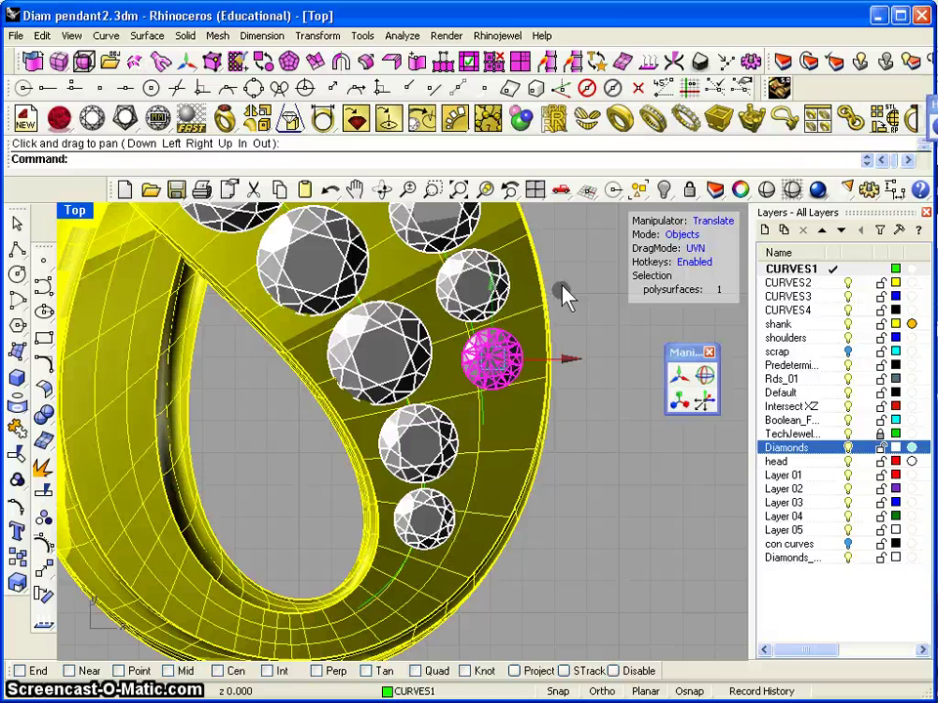
Nudge the second-smallest diamond of the outer row slightly toward the pendant's outer edge
click(474, 284)
click(542, 217)
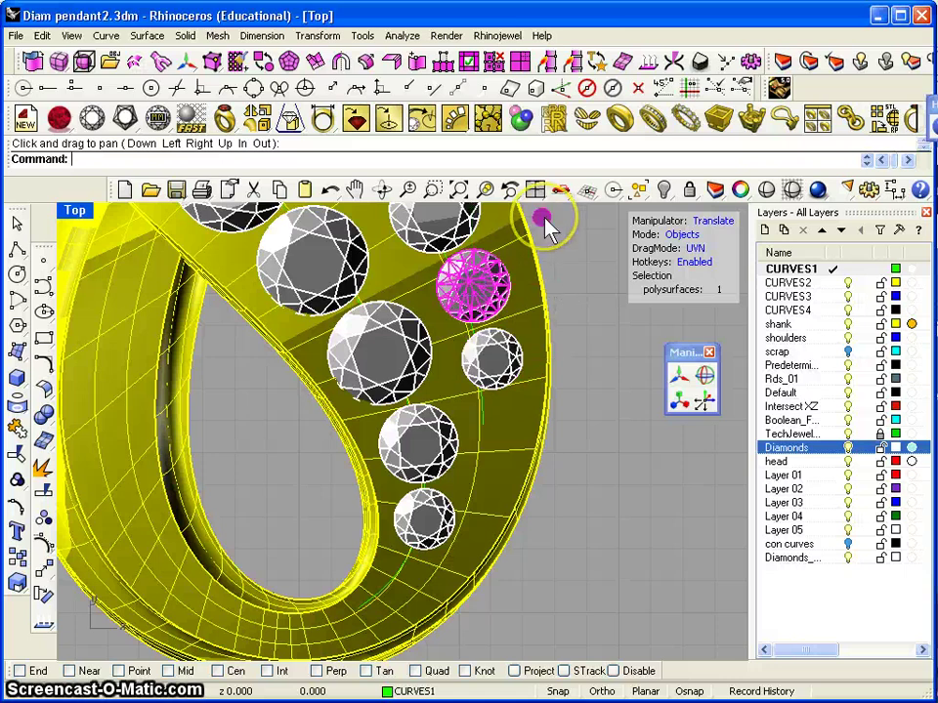
click(547, 219)
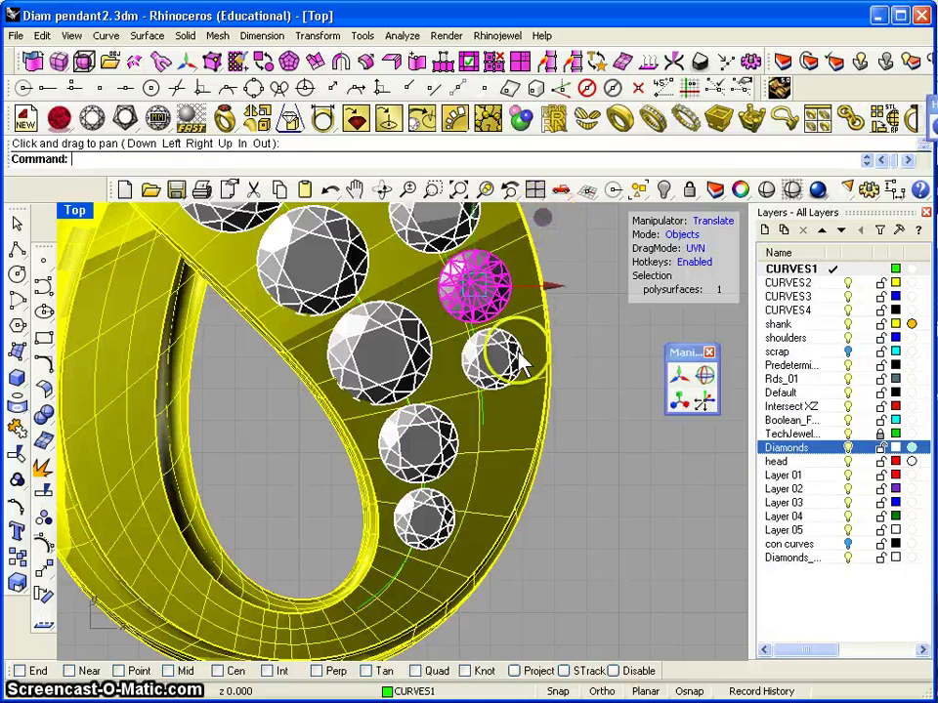
Nudge the two largest diamonds at the upper end of the outer row slightly toward the inner row with the Translate manipulator
scroll(498, 410, down, 3)
right_drag(455, 327, 476, 444)
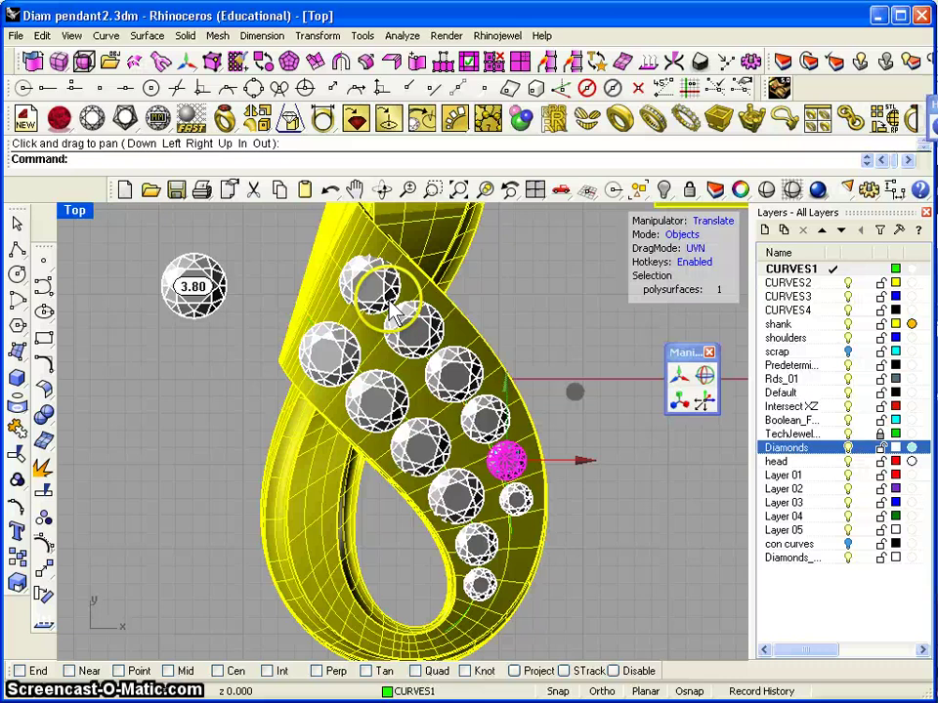
right_drag(381, 322, 353, 397)
scroll(357, 350, up, 6)
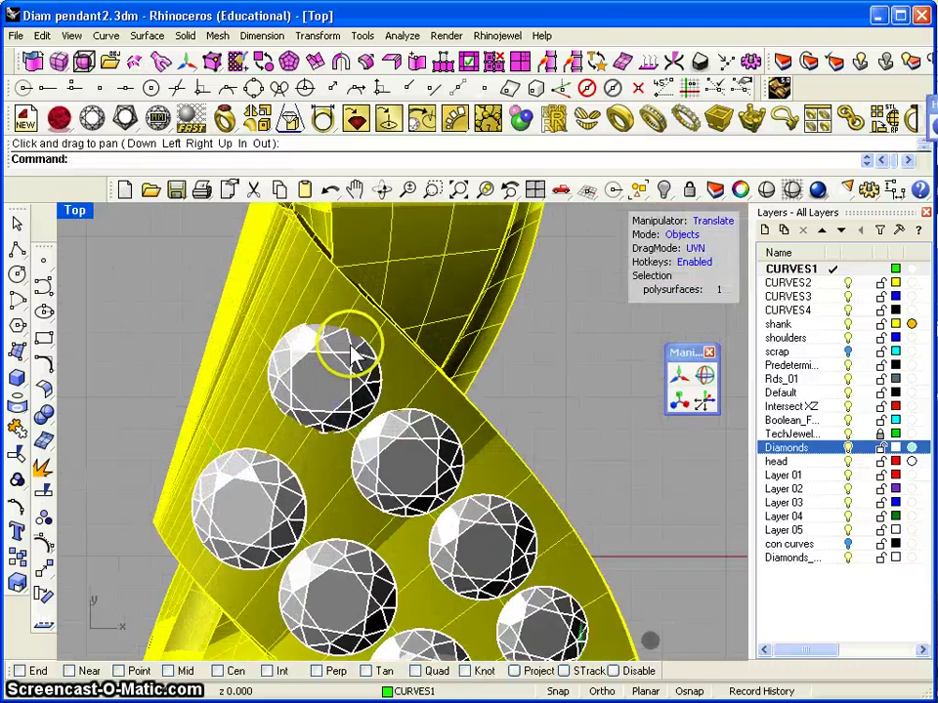
click(336, 384)
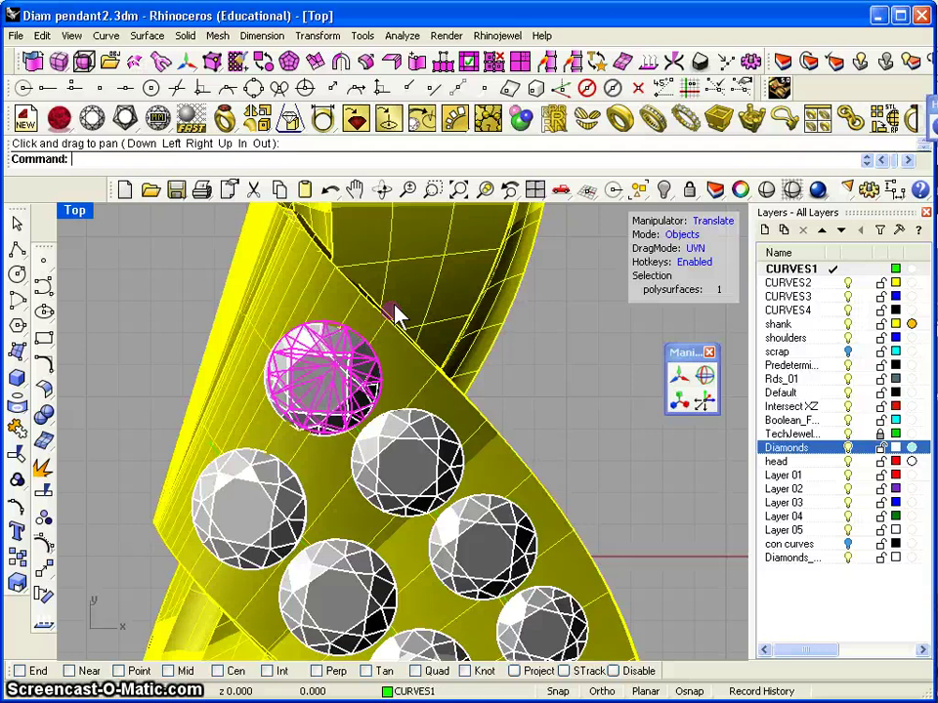
drag(434, 385, 498, 430)
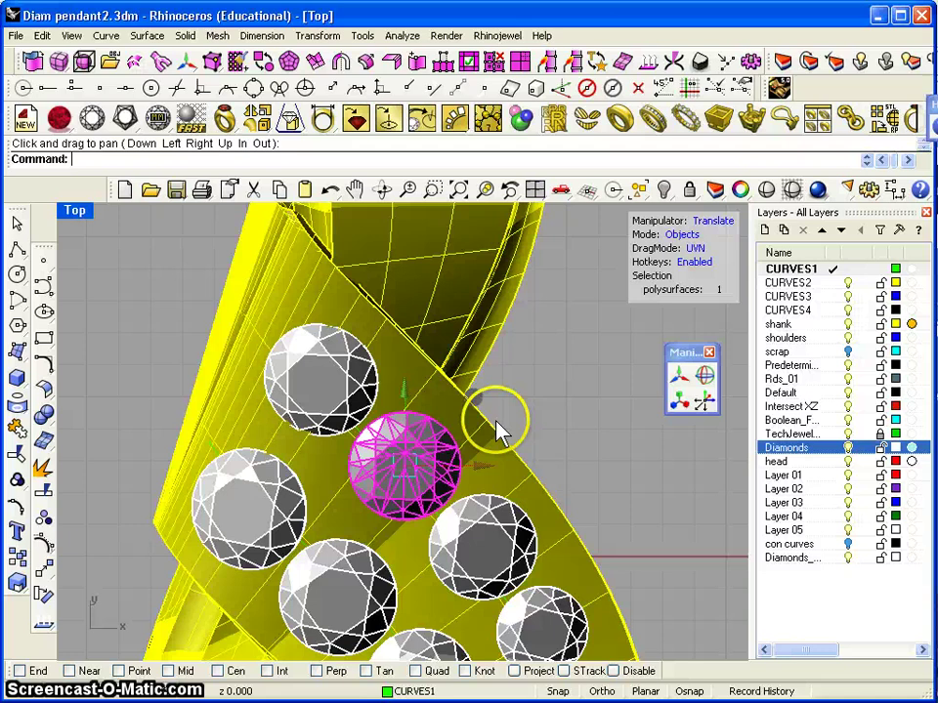
Nudge the third diamond from the upper end of the outer row slightly toward the inner row
scroll(497, 425, down, 4)
right_drag(528, 484, 506, 426)
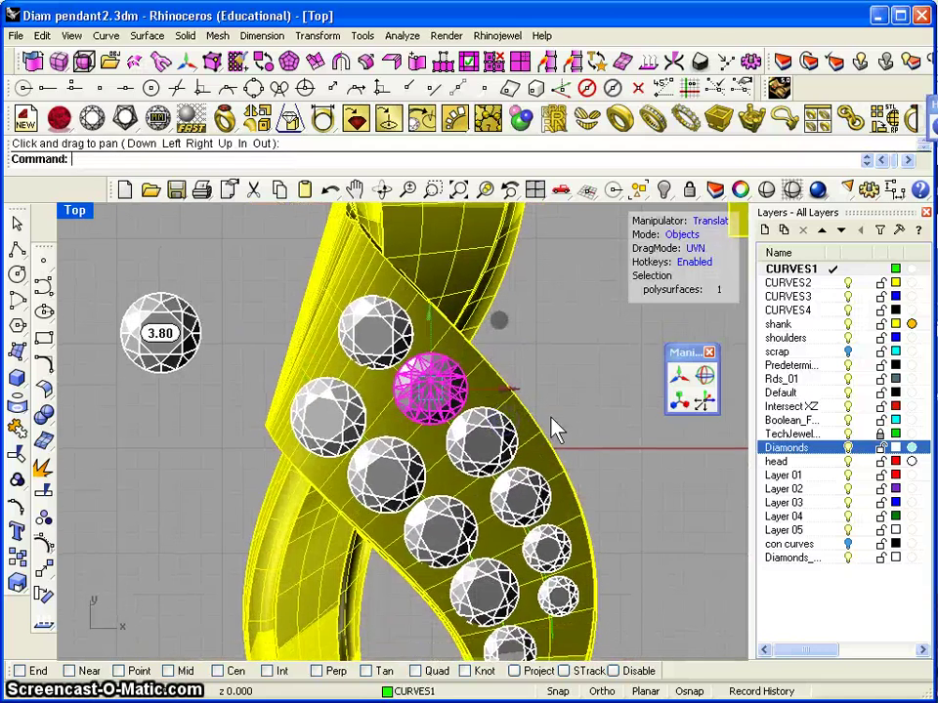
drag(551, 420, 549, 377)
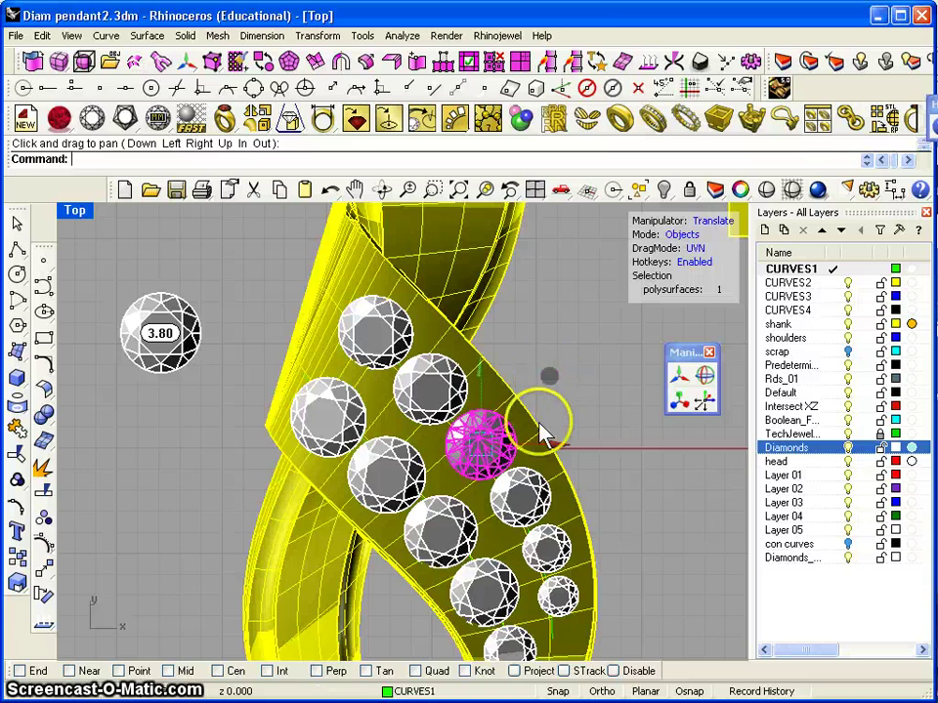
scroll(513, 451, up, 1)
scroll(527, 440, up, 1)
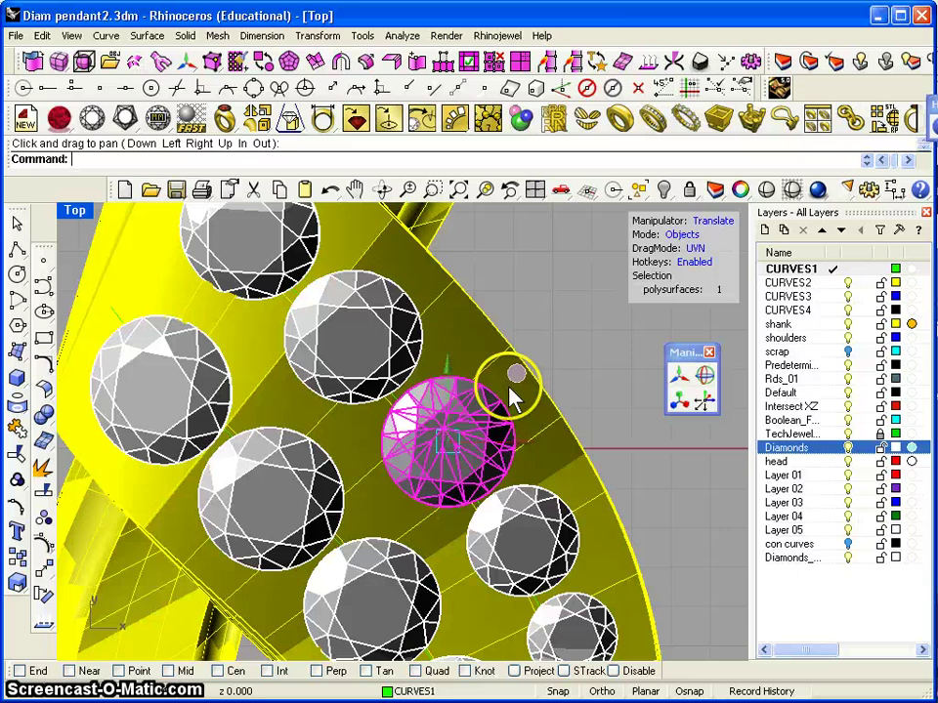
scroll(518, 376, down, 3)
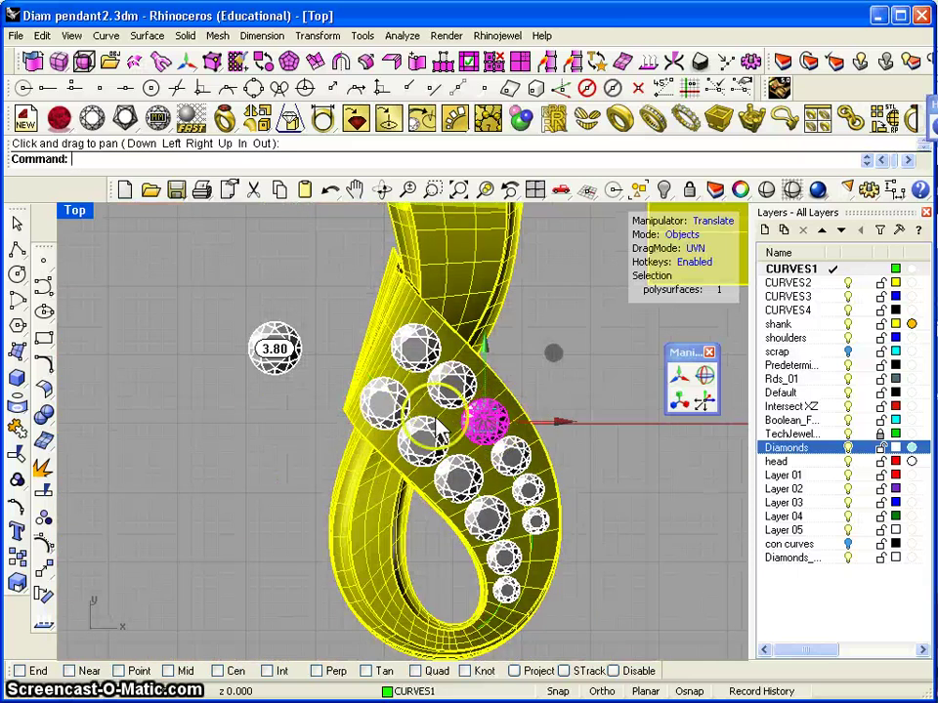
Clear the selection and render the pendant in a maximized Perspective view to check the stone layout
double_click(79, 213)
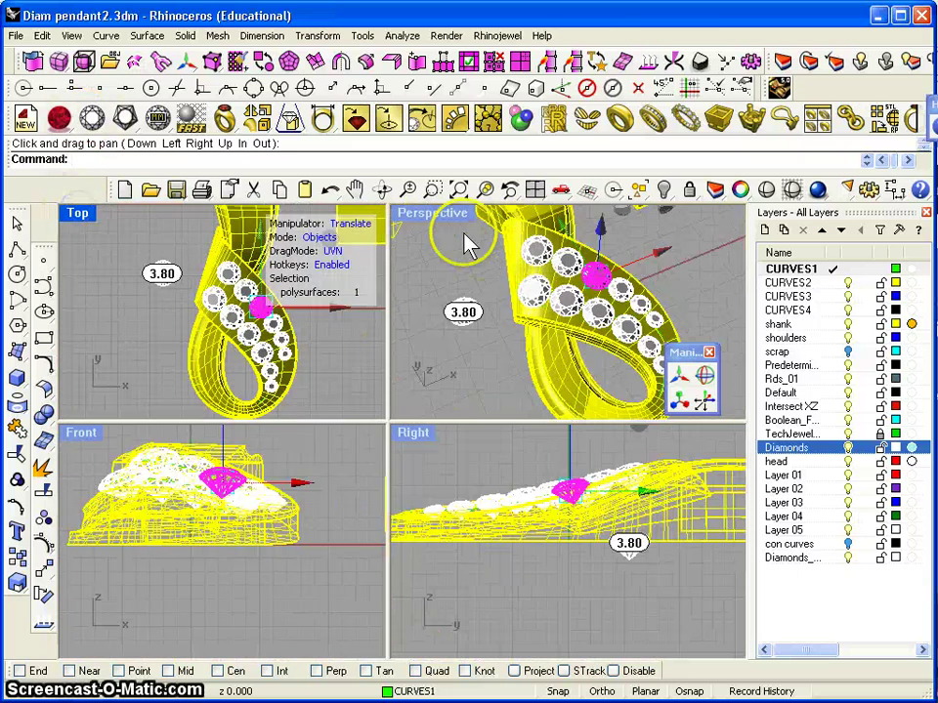
double_click(441, 212)
right_drag(520, 372, 309, 257)
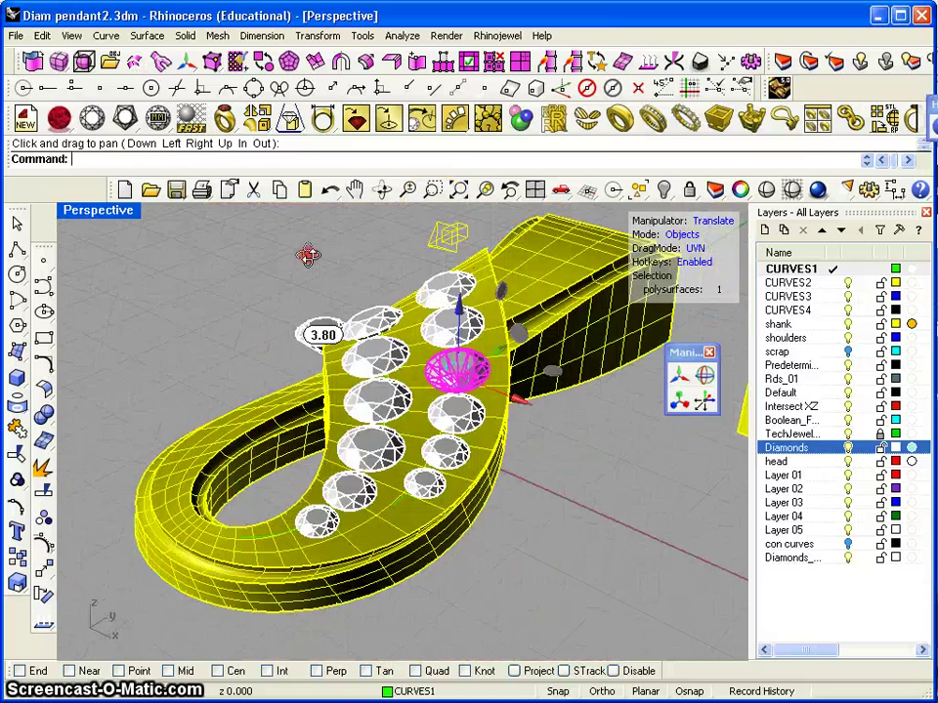
scroll(337, 320, down, 5)
right_drag(396, 393, 553, 439)
click(561, 366)
scroll(486, 419, up, 5)
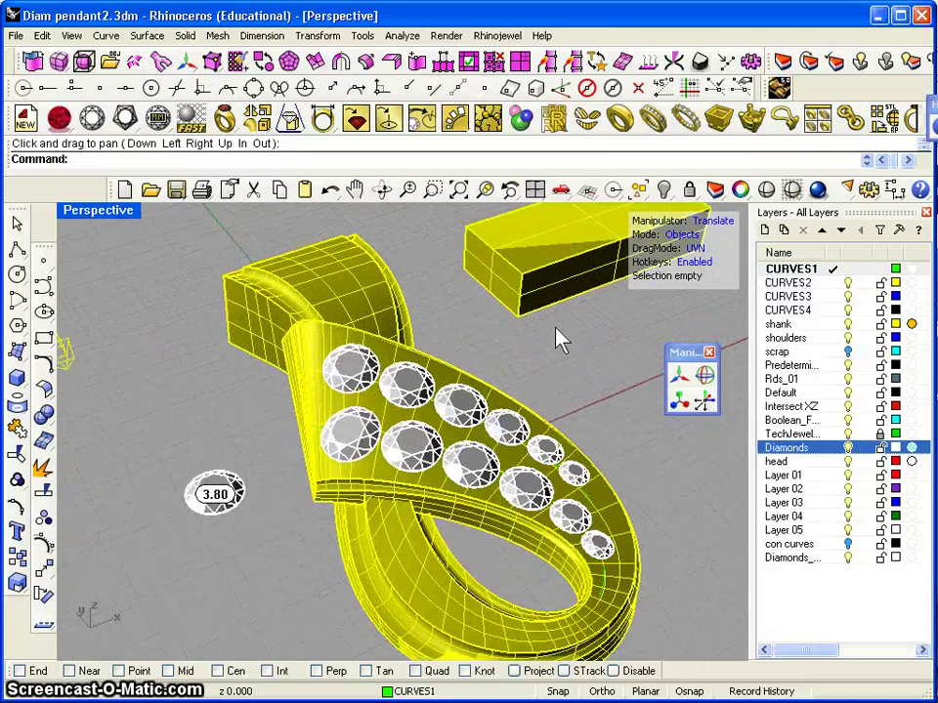
click(818, 189)
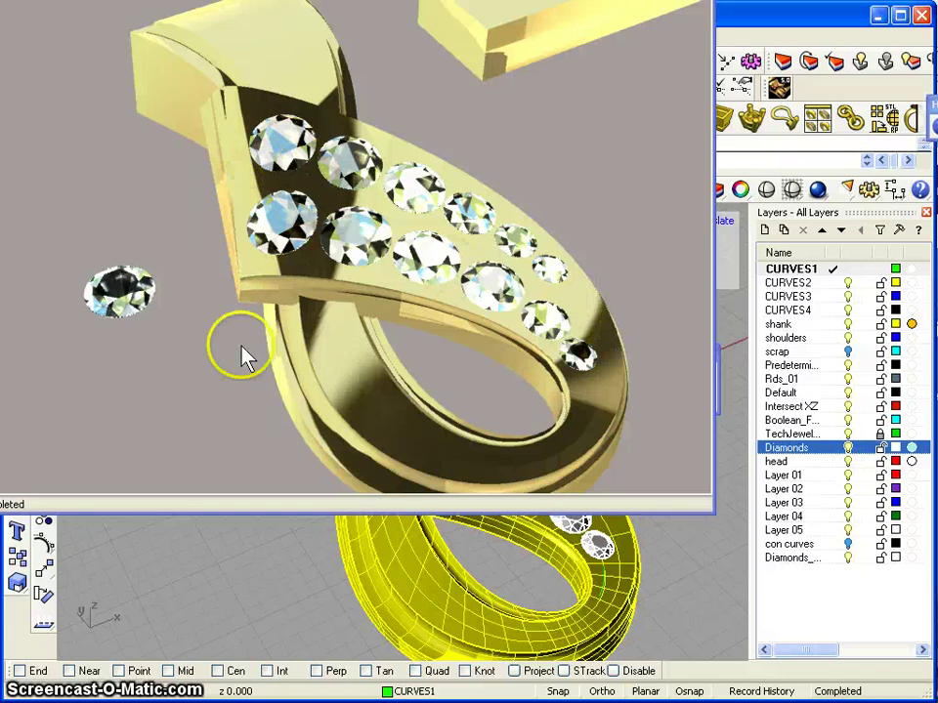
click(406, 331)
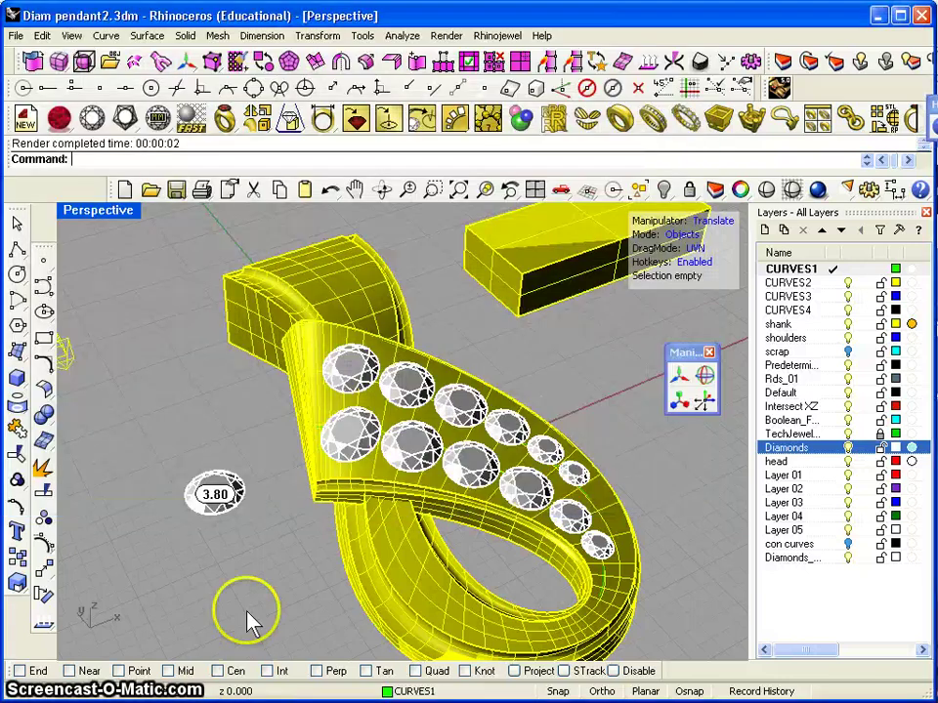
right_drag(247, 619, 398, 548)
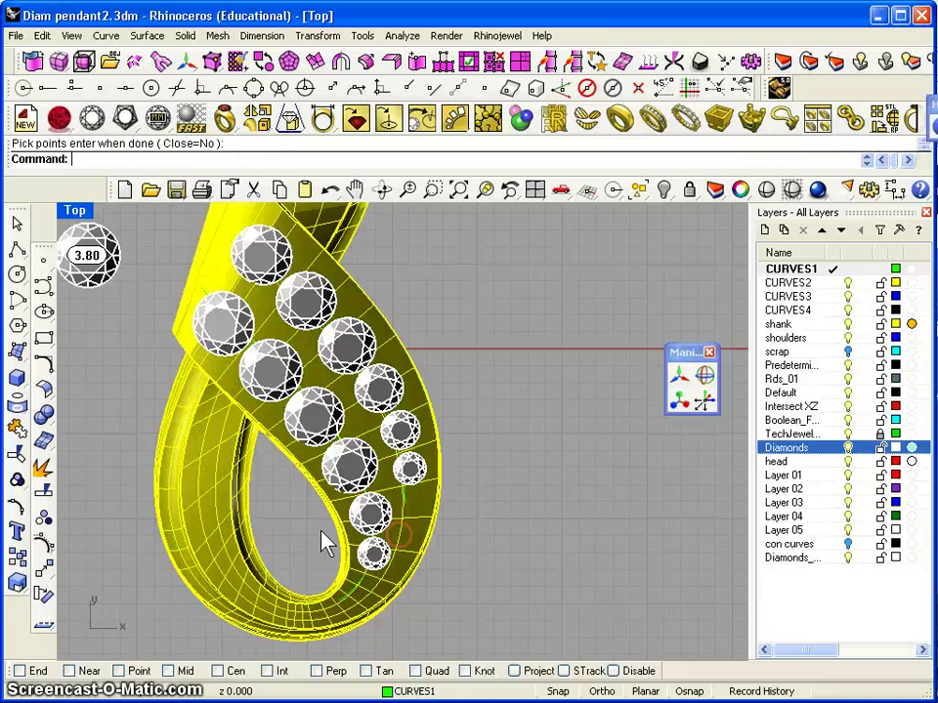
Draw a CurveOnSurface in the Top view along the outer side of the outer diamond row, from its smallest stone to the pendant's upper end
double_click(75, 211)
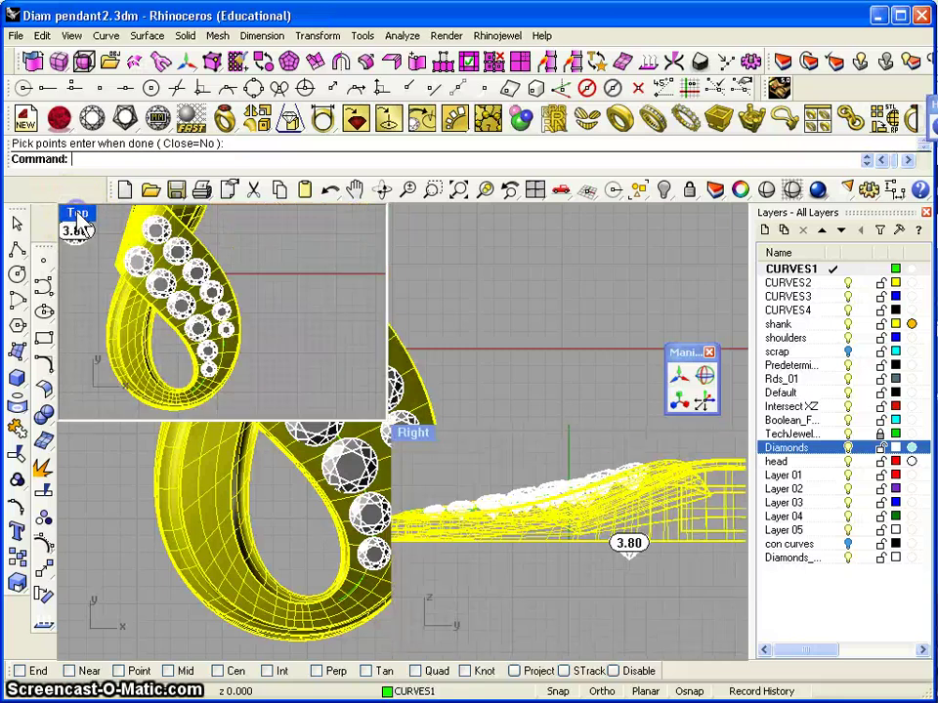
double_click(78, 217)
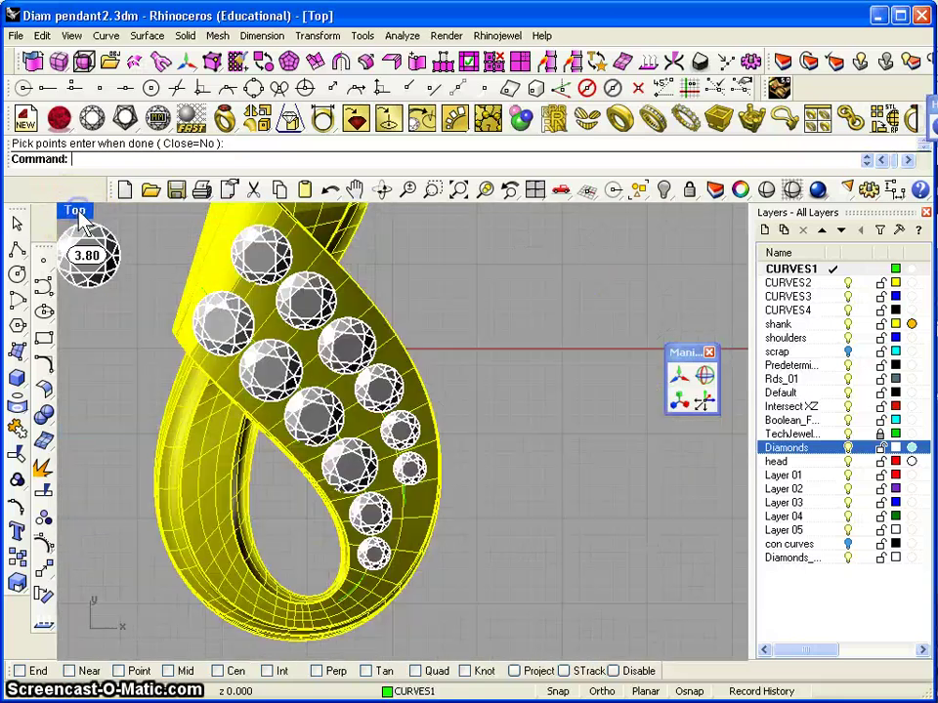
right_drag(327, 434, 422, 482)
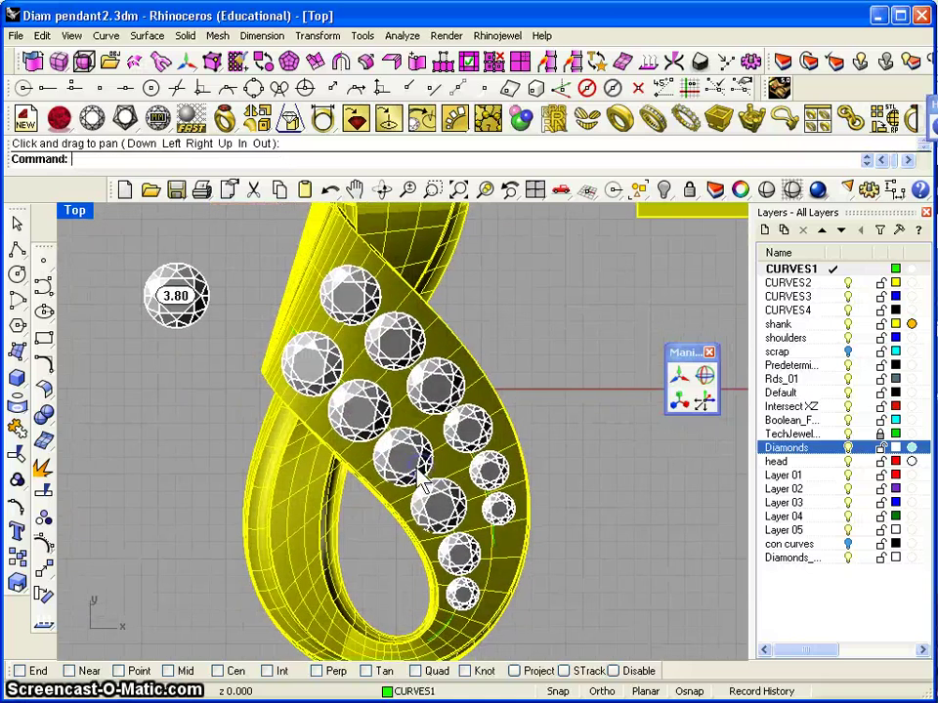
right_click(79, 153)
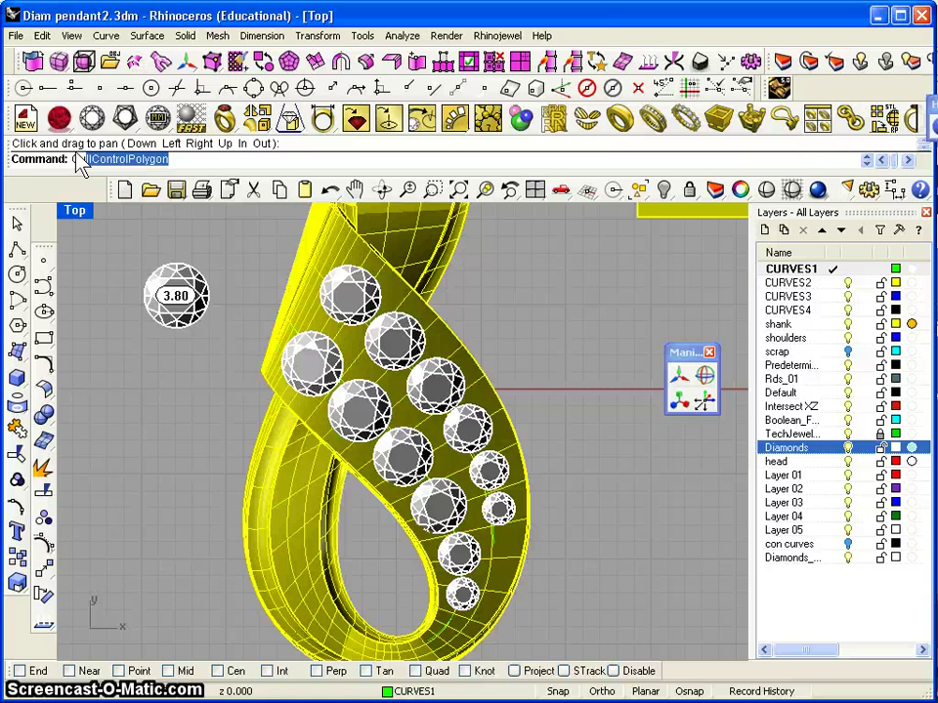
text(Curvature)
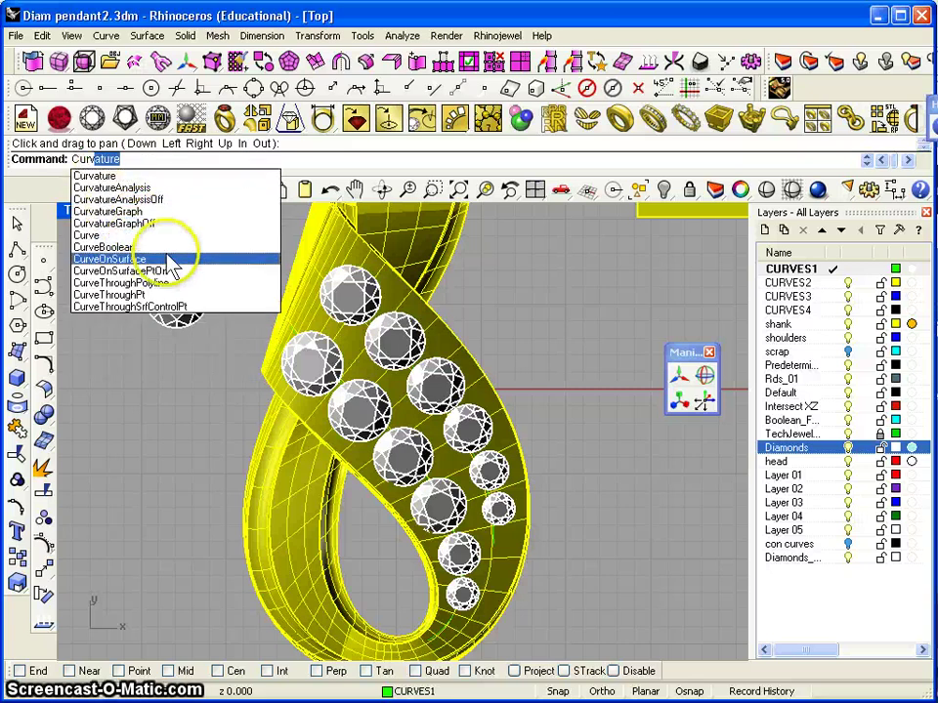
click(156, 261)
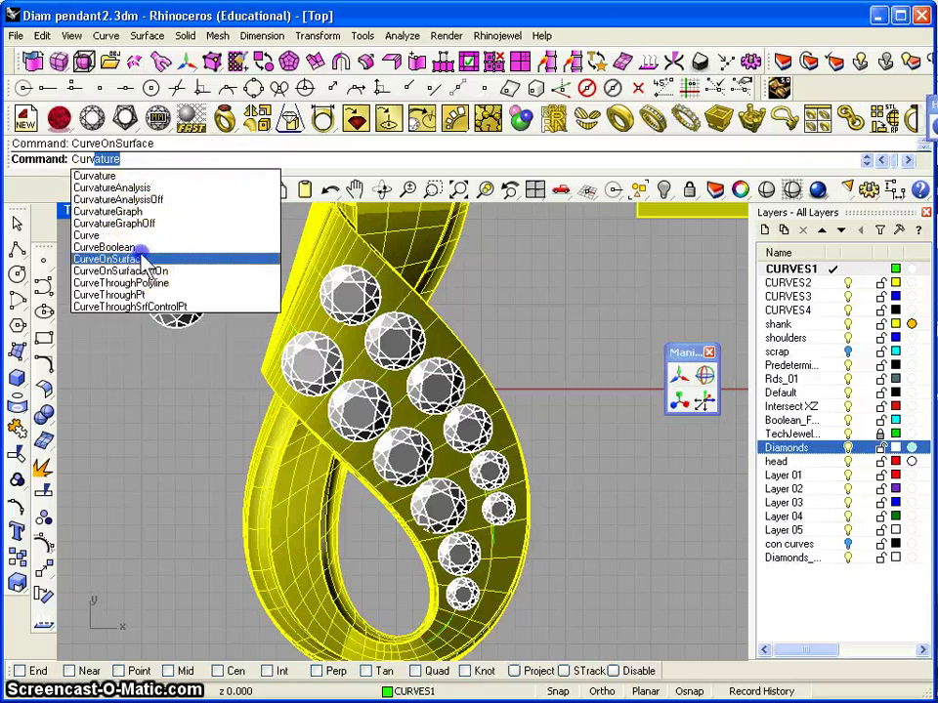
click(506, 402)
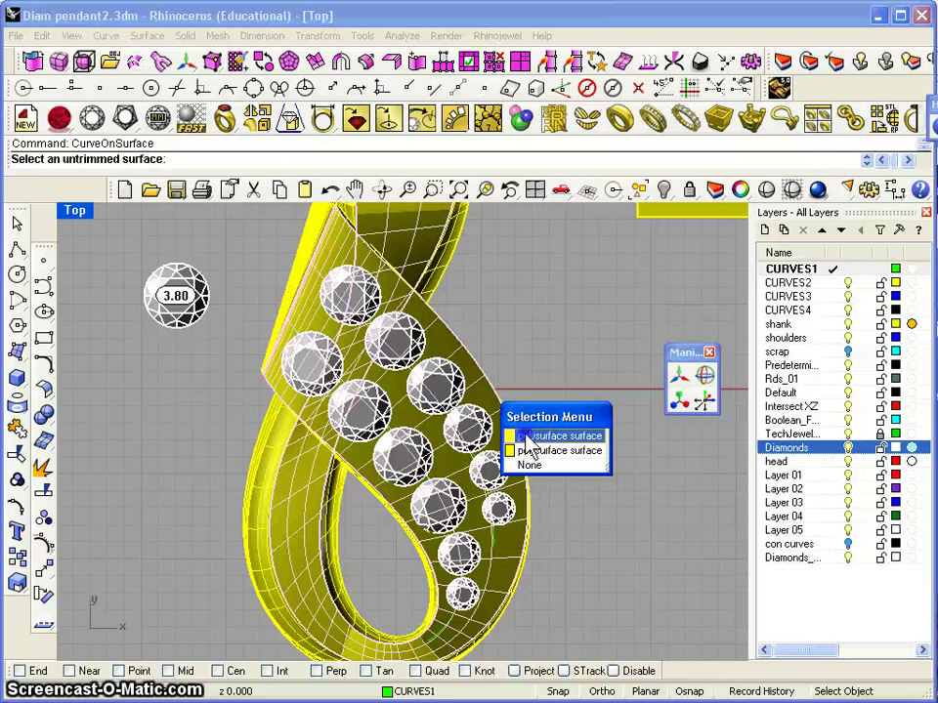
click(528, 435)
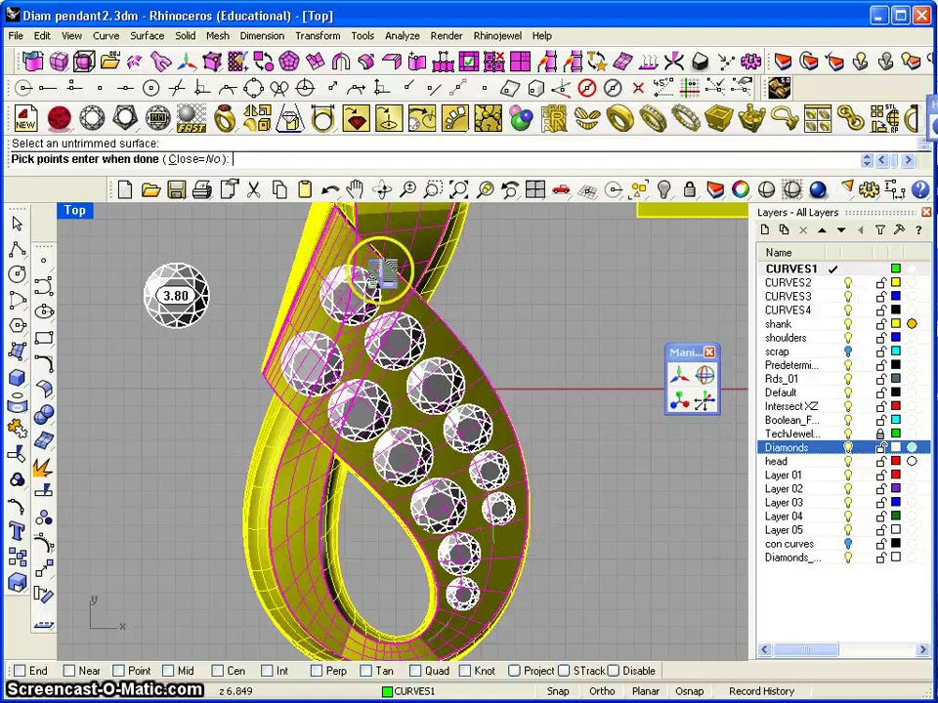
click(515, 525)
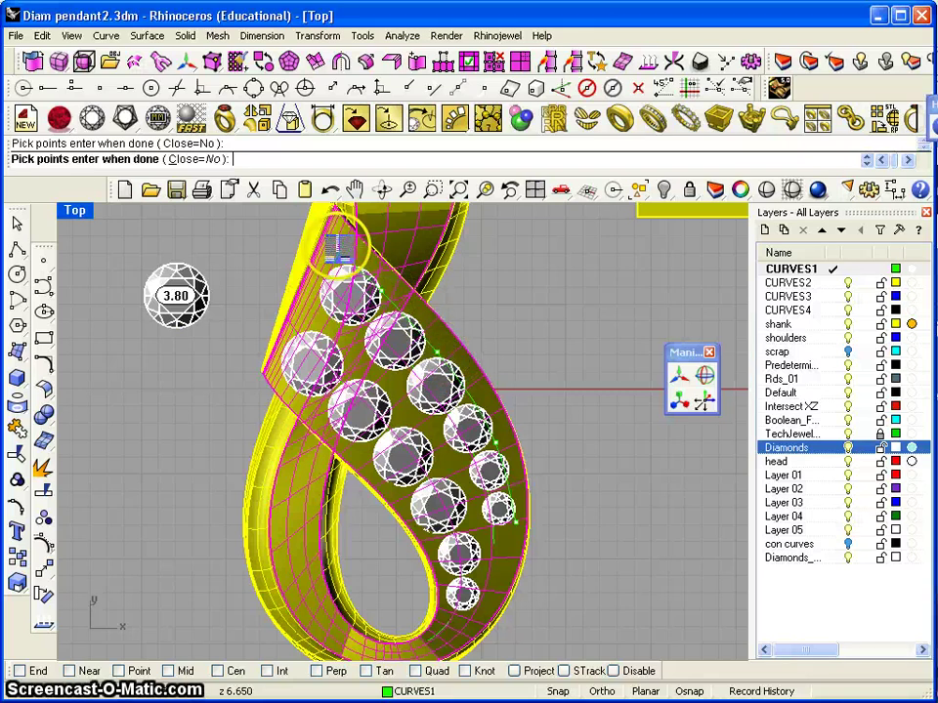
right_click(384, 359)
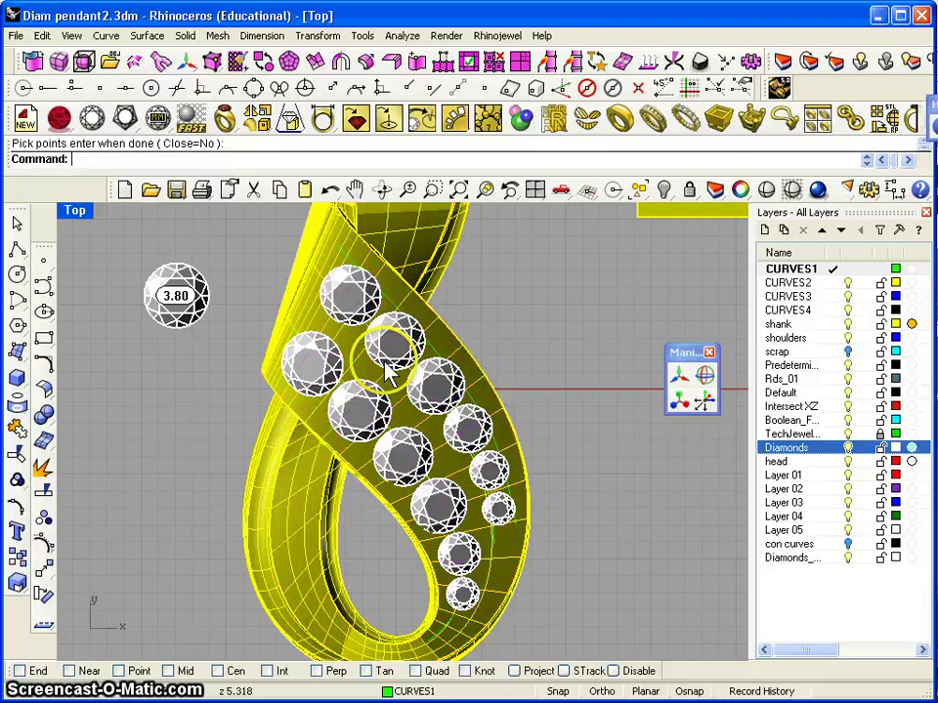
Draw a second CurveOnSurface along the inner side of the outer diamond row, from below its smallest stone to the pendant's upper end
right_click(351, 158)
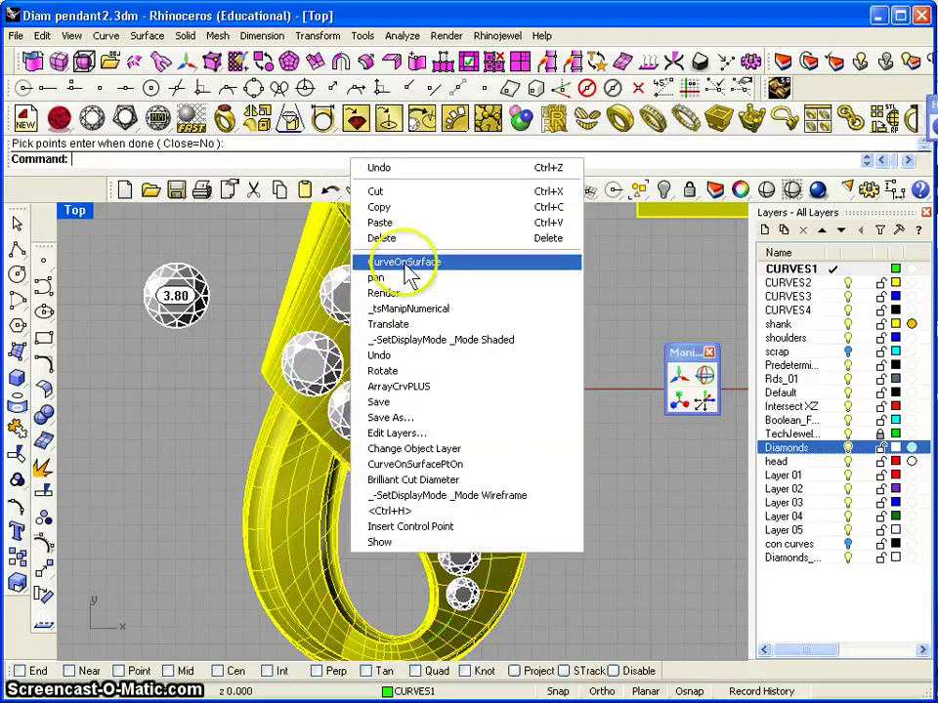
click(403, 260)
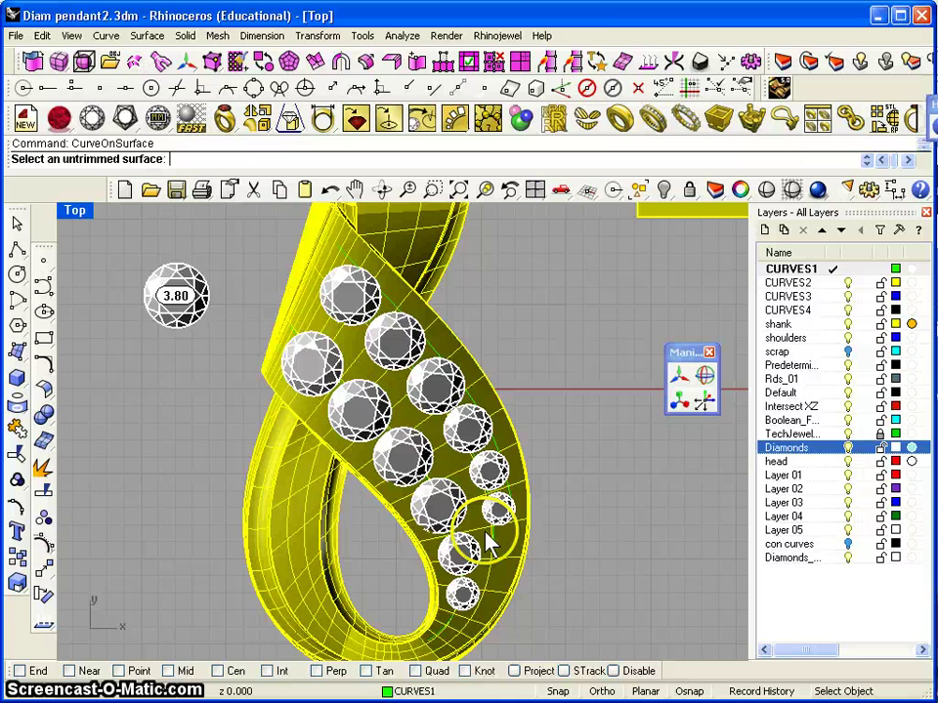
click(502, 586)
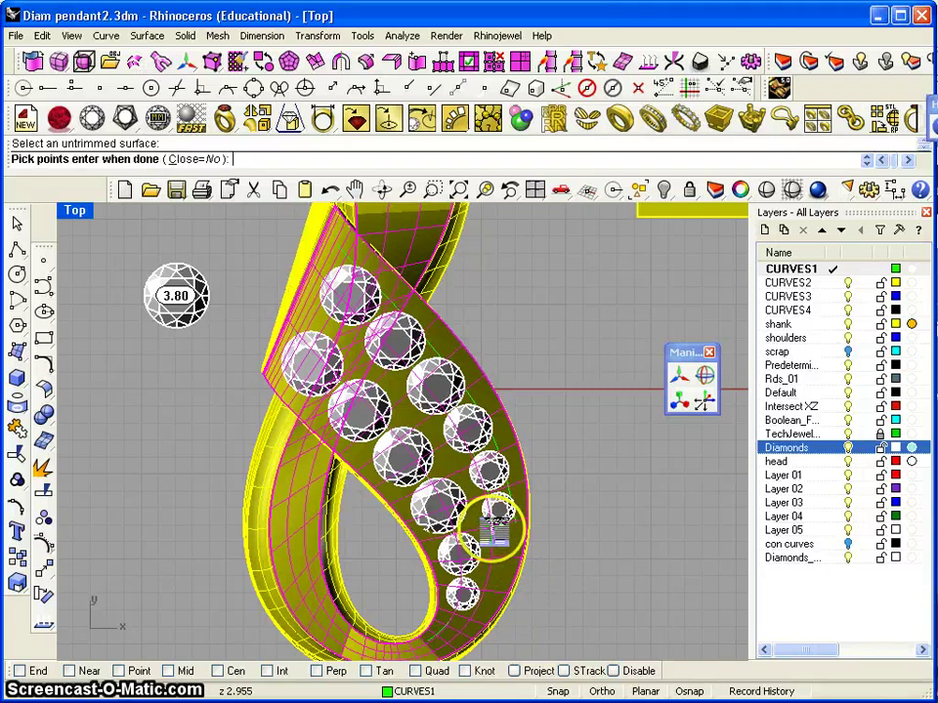
click(493, 523)
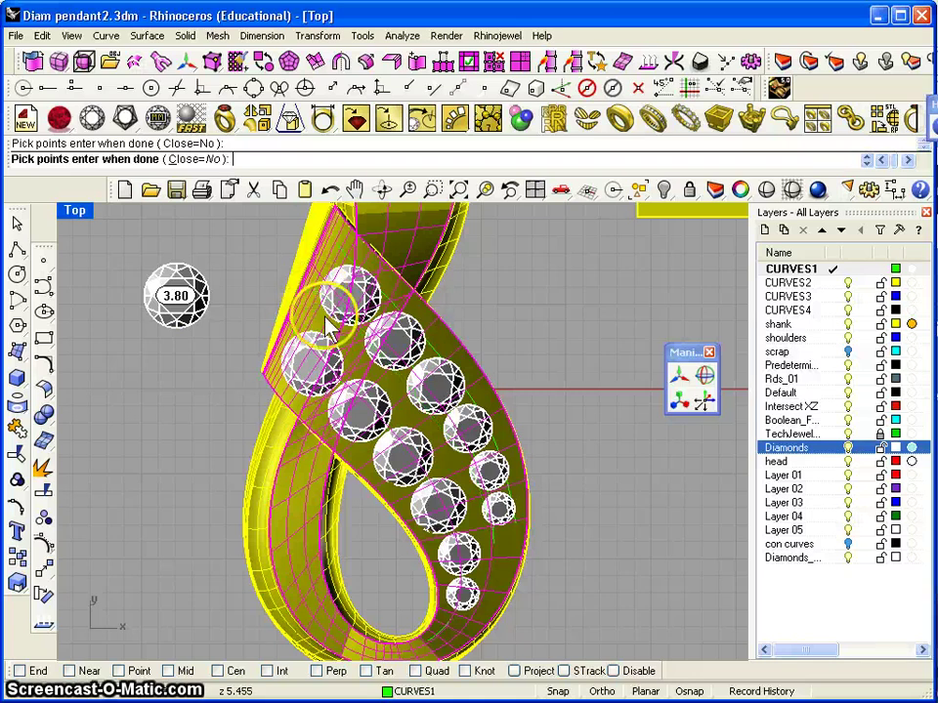
key(Return)
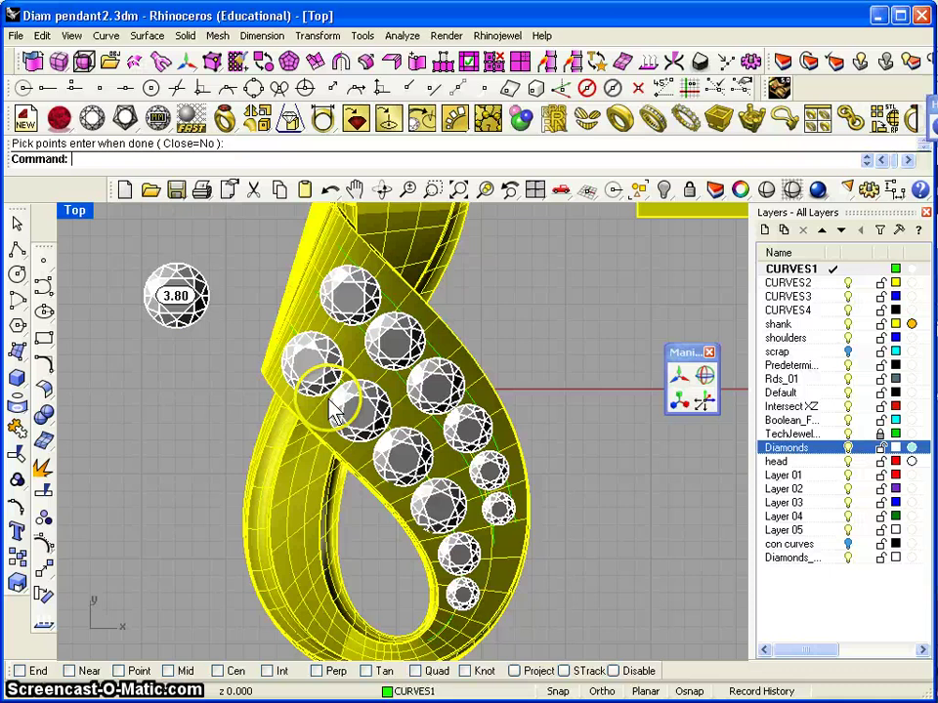
Draw a third CurveOnSurface along the side of the inner diamond row facing the outer row, from its smallest to its largest stone
right_click(257, 162)
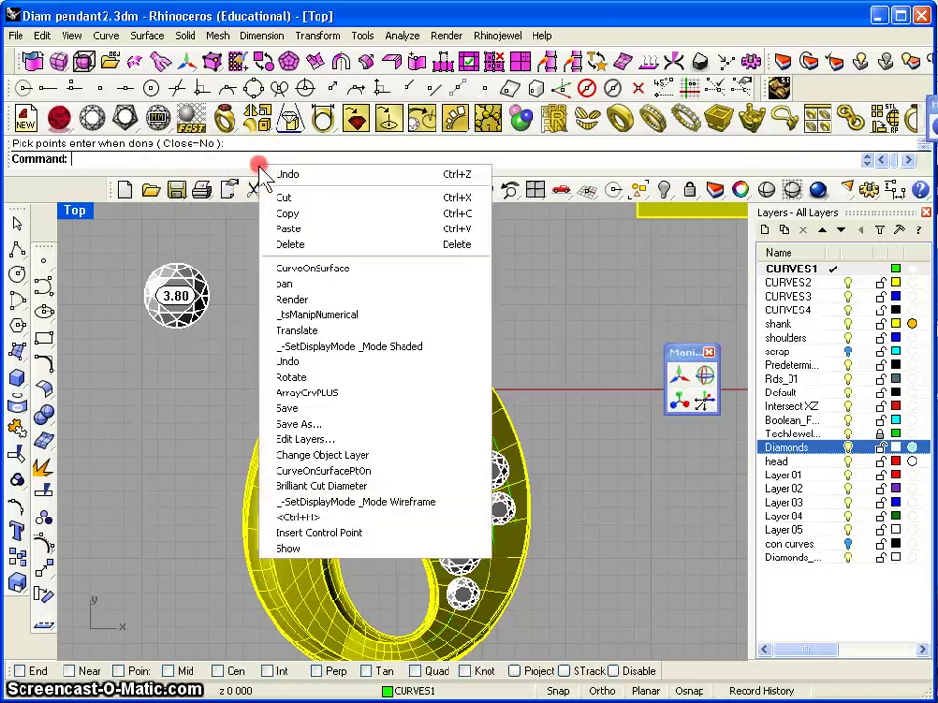
click(310, 269)
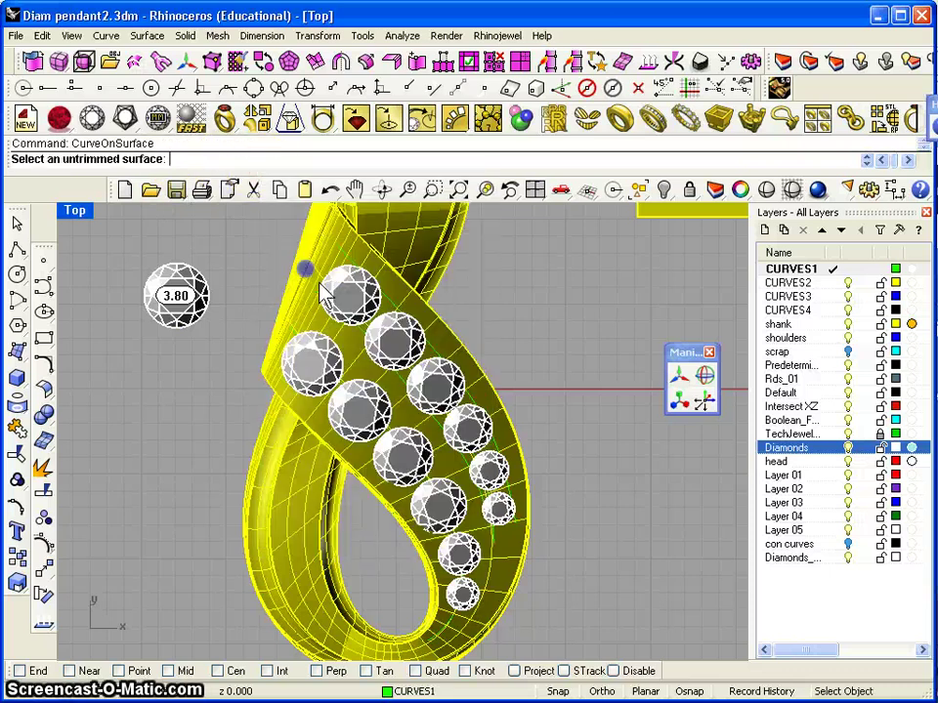
click(494, 594)
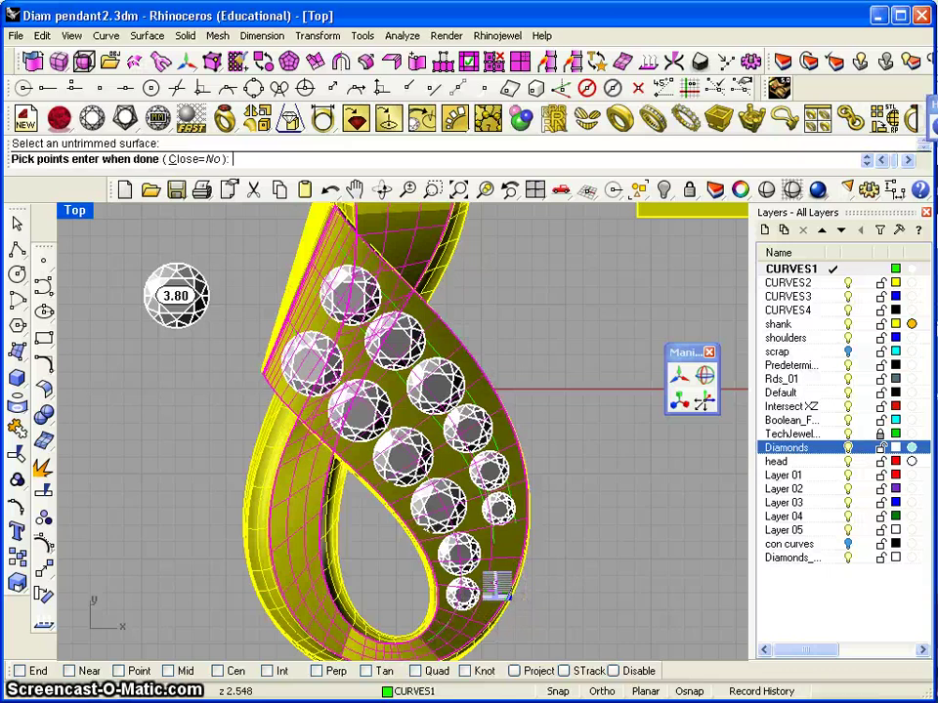
click(472, 598)
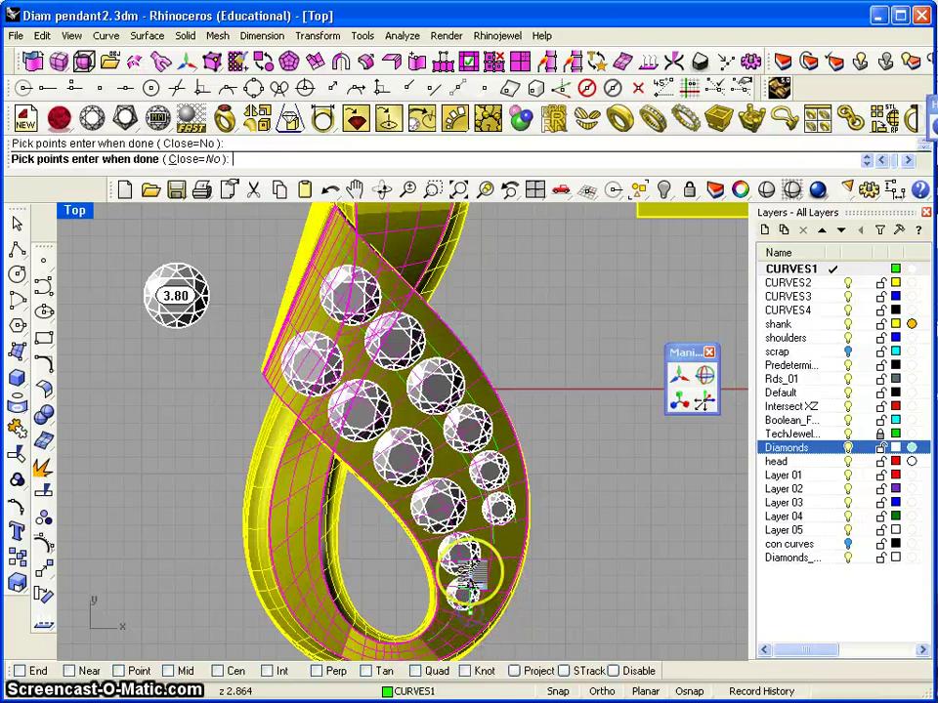
click(427, 459)
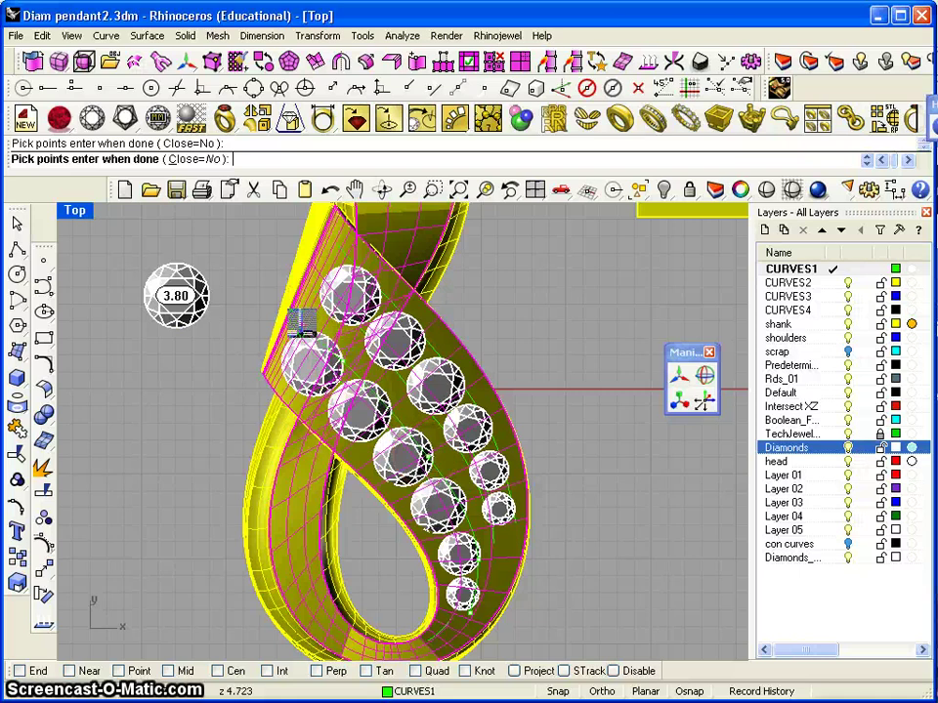
key(Return)
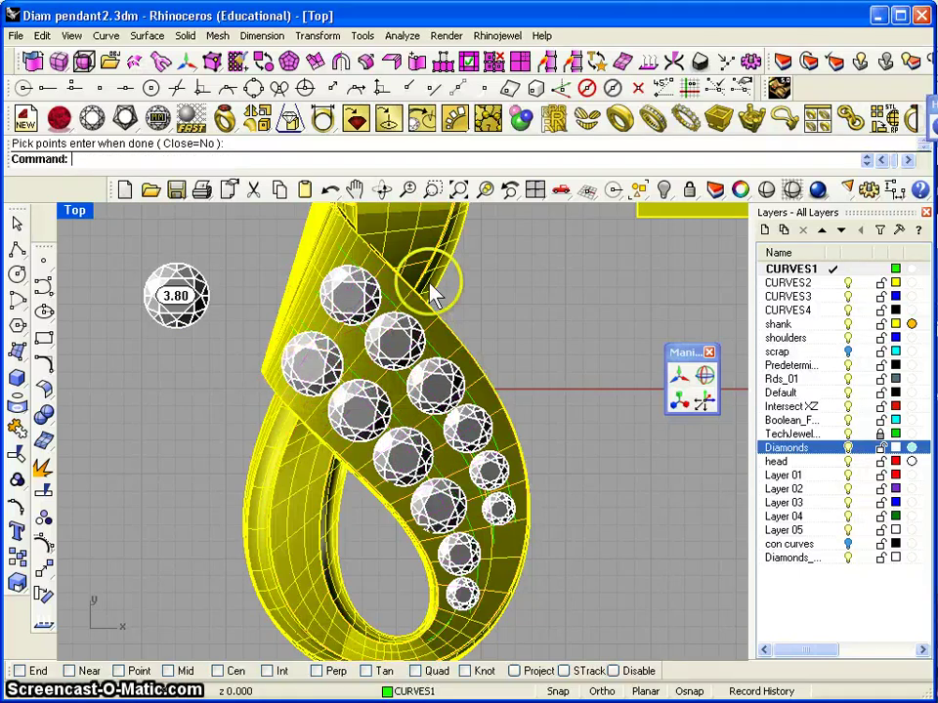
Draw a fourth CurveOnSurface along the inner diamond row's side facing away from the outer row, from its smallest stone past its largest
right_click(483, 149)
click(537, 183)
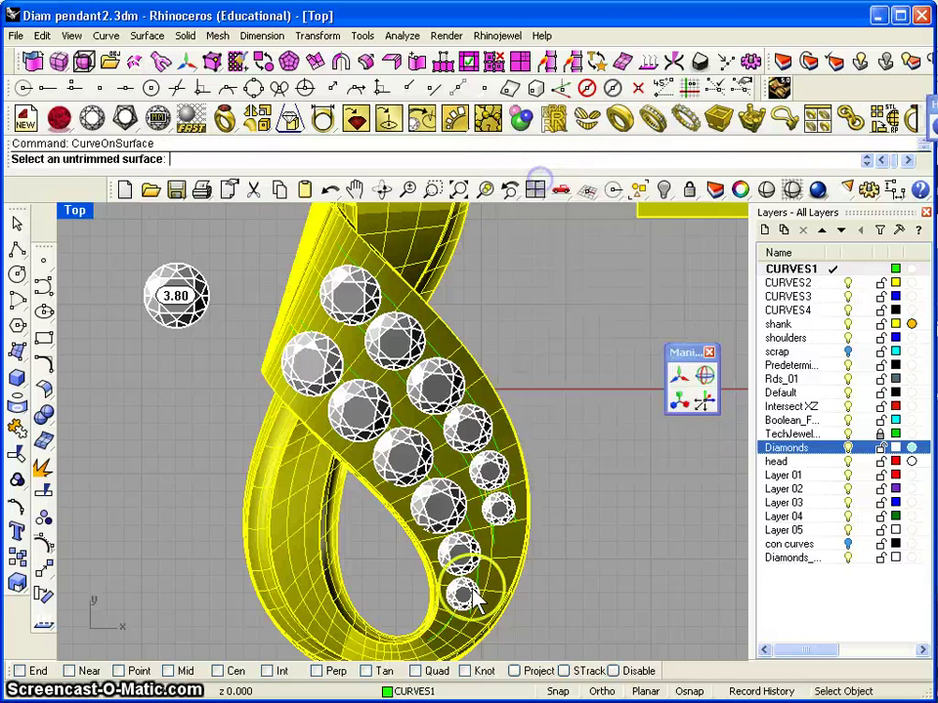
click(450, 622)
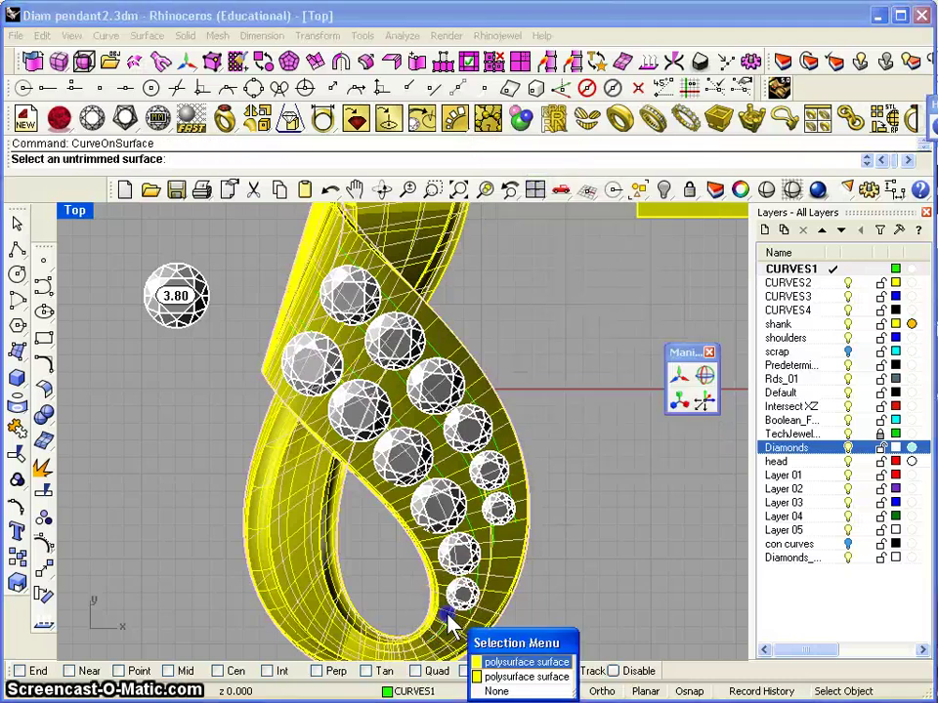
right_click(446, 614)
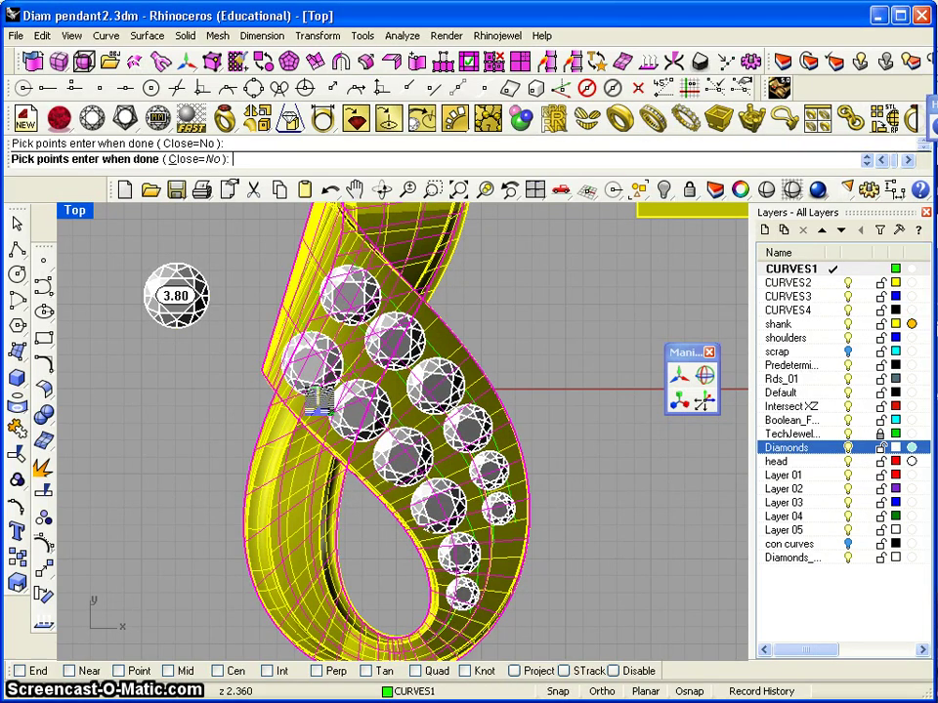
click(278, 356)
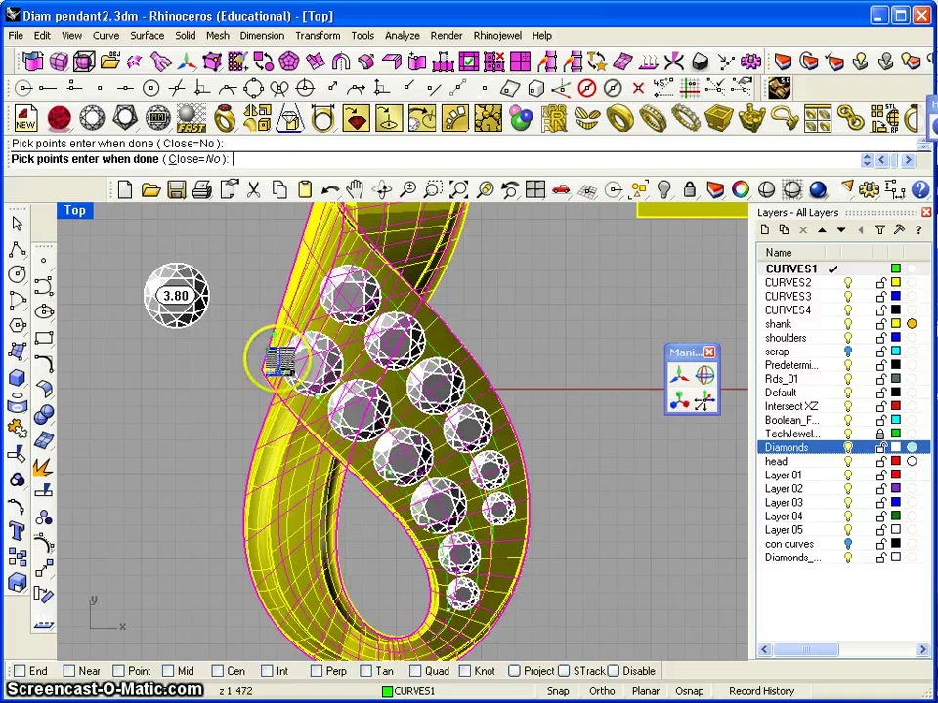
click(224, 372)
click(241, 367)
right_click(230, 407)
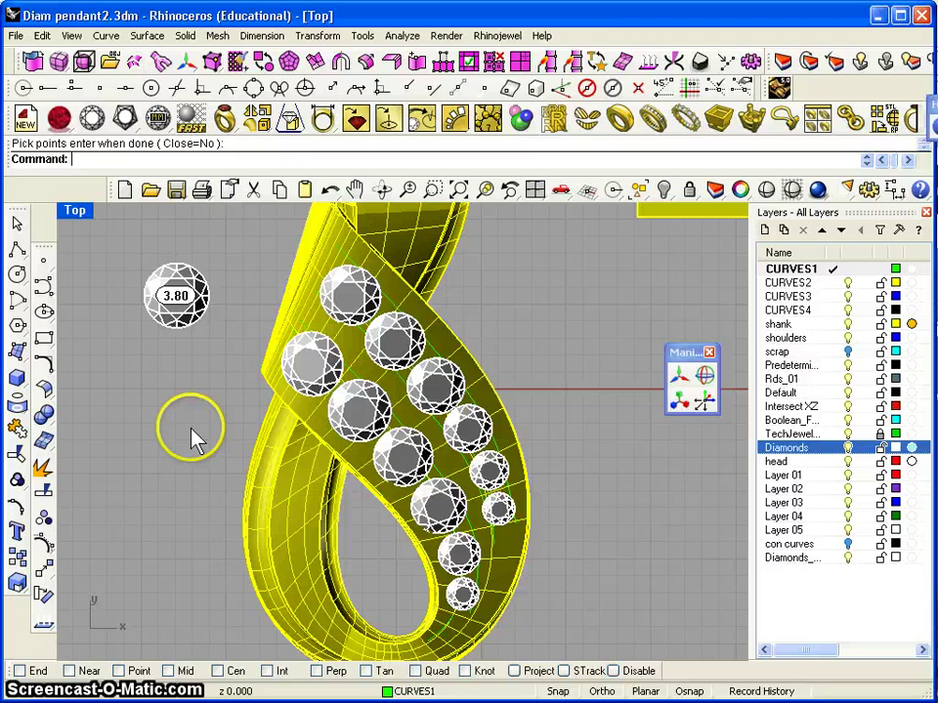
Display the edit points of the curve along the outer side of the outer diamond row with CurveOnSurfacePtOn
right_drag(192, 440, 238, 415)
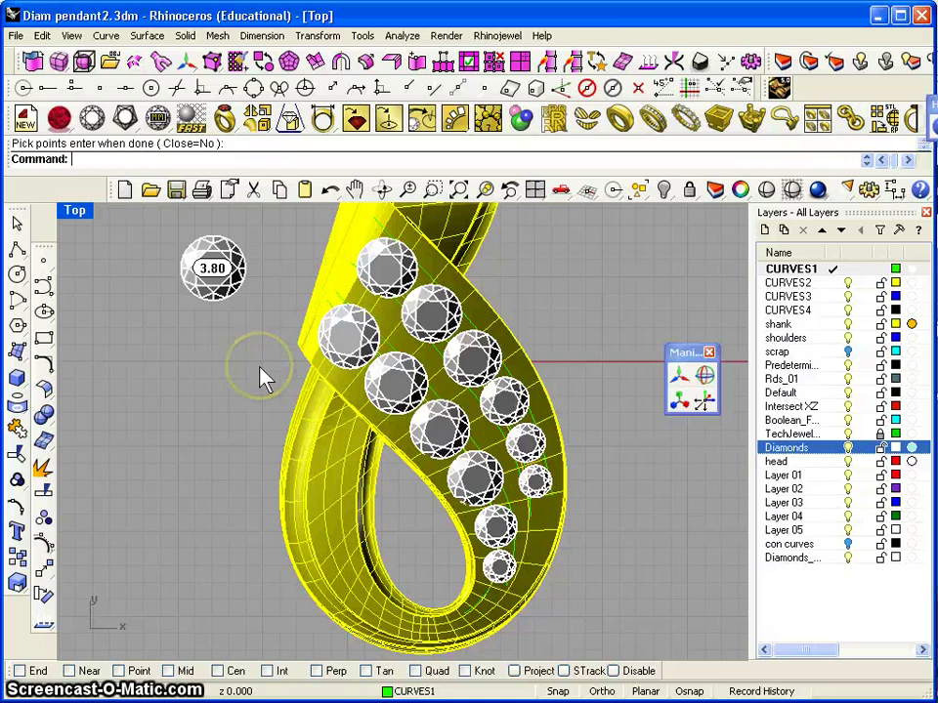
middle_click(408, 406)
drag(414, 397, 352, 500)
scroll(350, 481, up, 2)
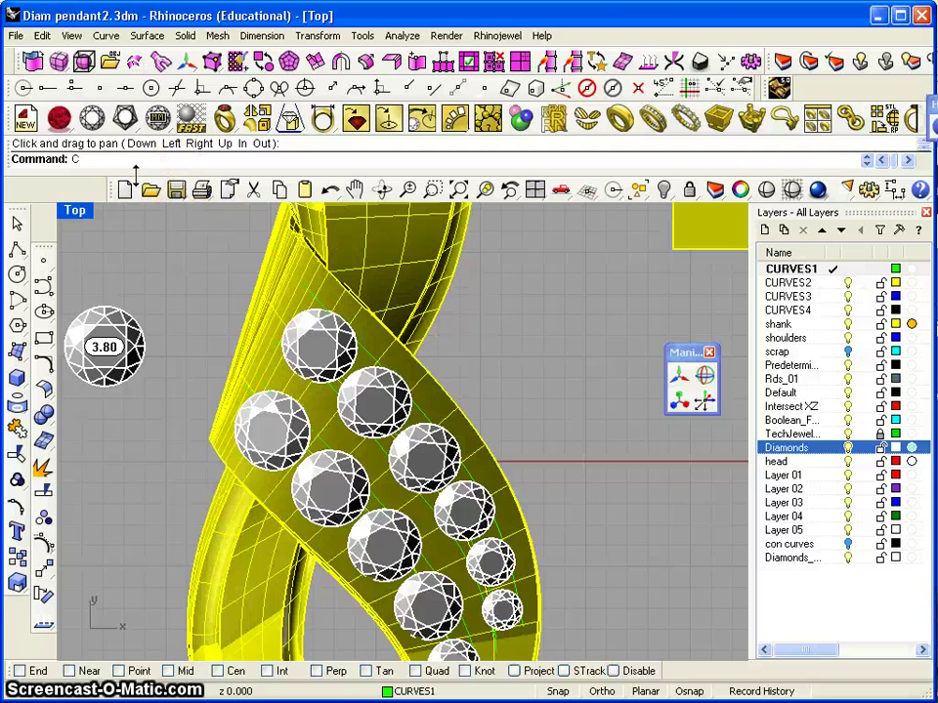
text(rvature)
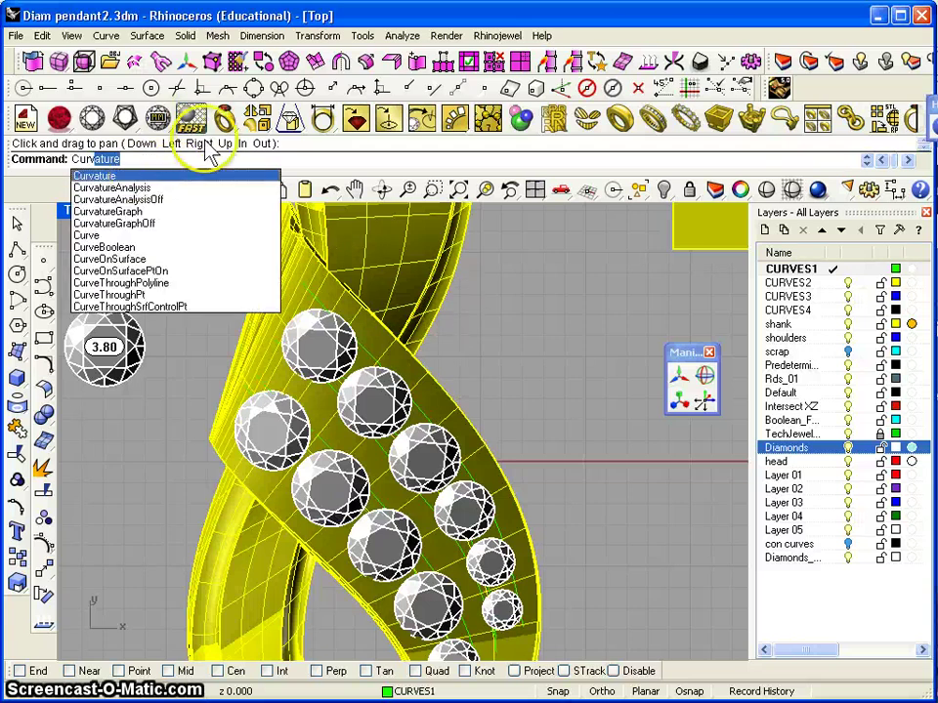
click(168, 272)
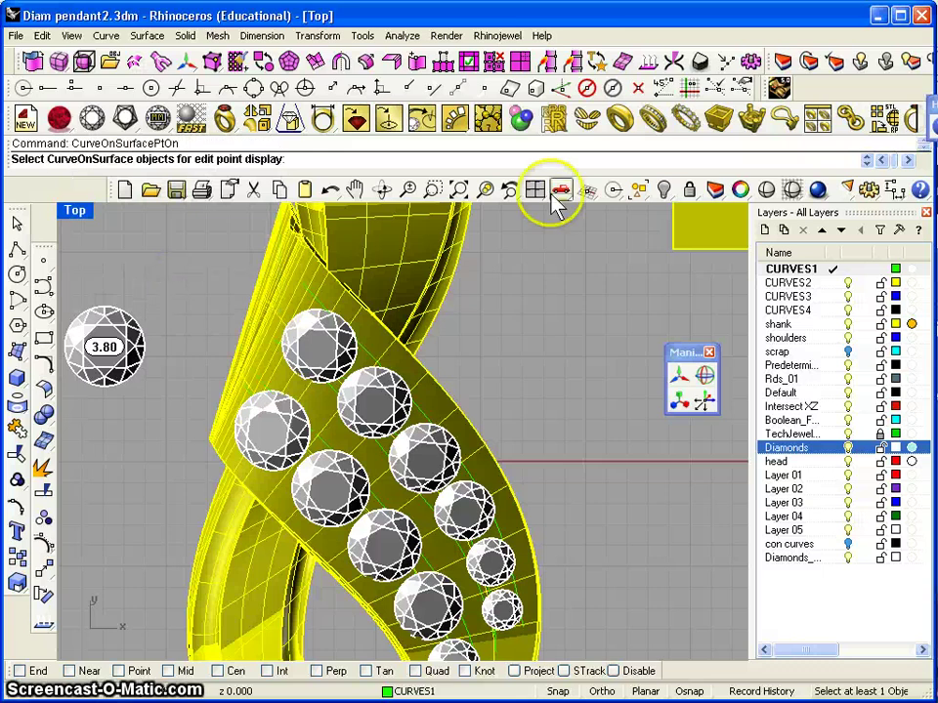
click(374, 356)
right_click(366, 354)
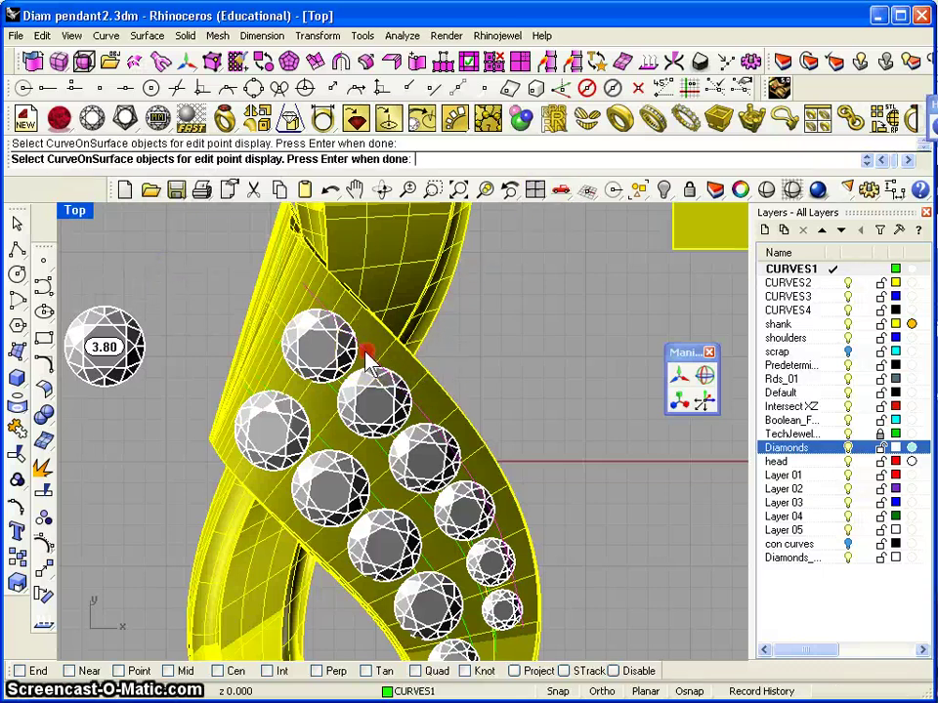
Nudge the outermost curve's edit points beside the largest stone and between the second and third stones of the outer row
scroll(388, 352, up, 5)
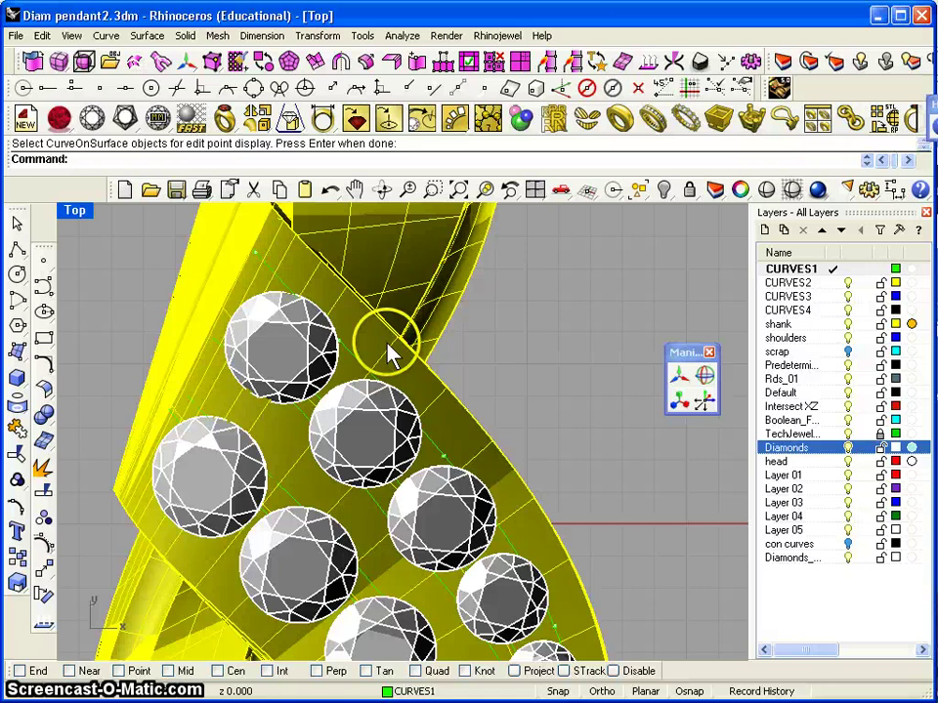
drag(366, 332, 554, 391)
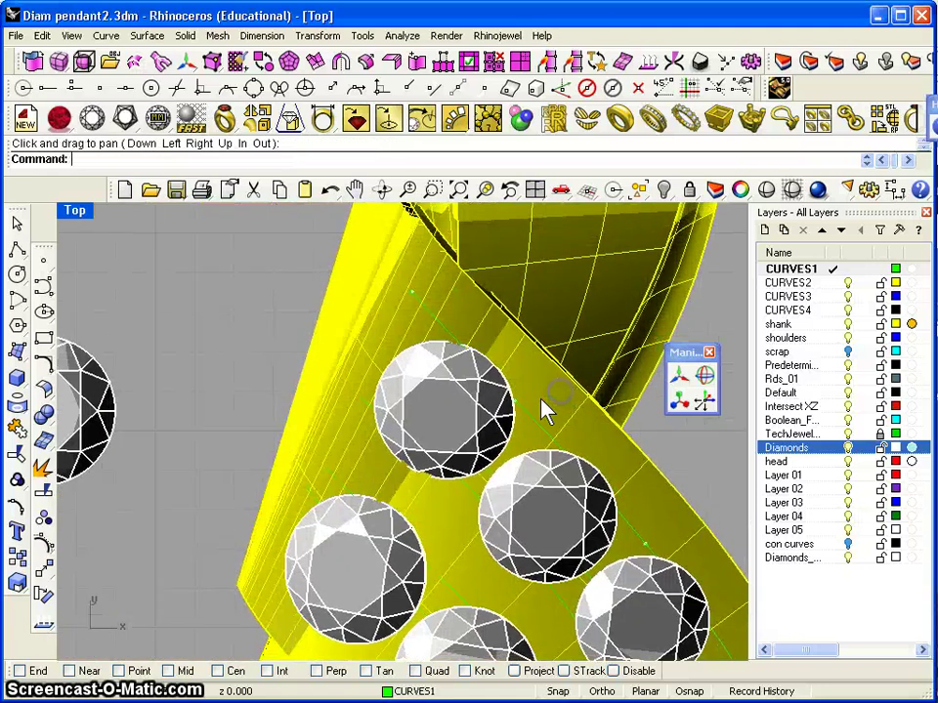
scroll(540, 401, up, 4)
scroll(536, 400, down, 2)
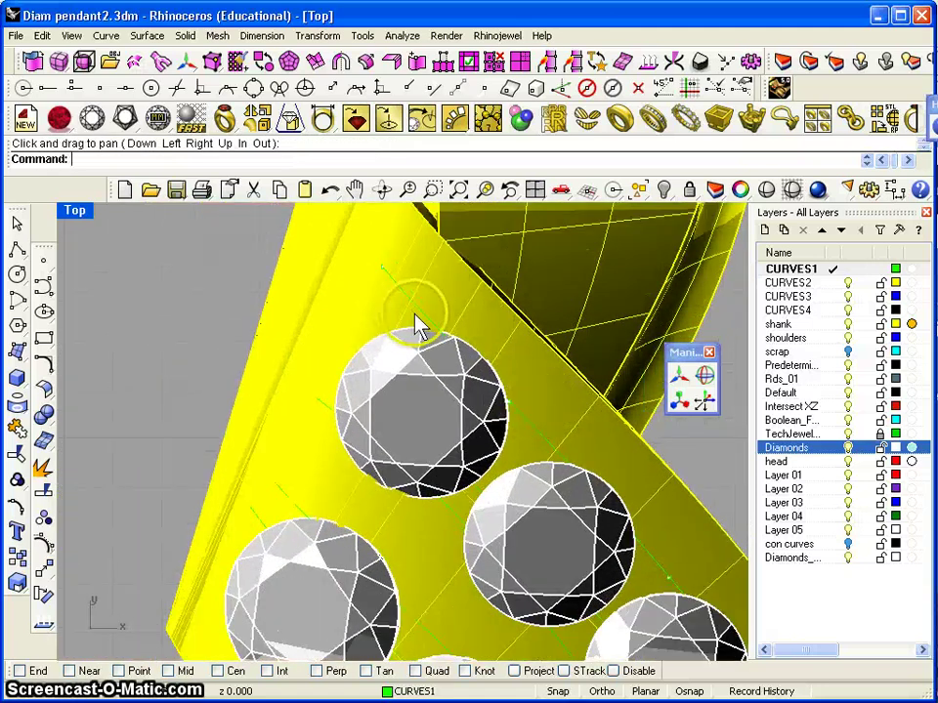
scroll(424, 373, down, 4)
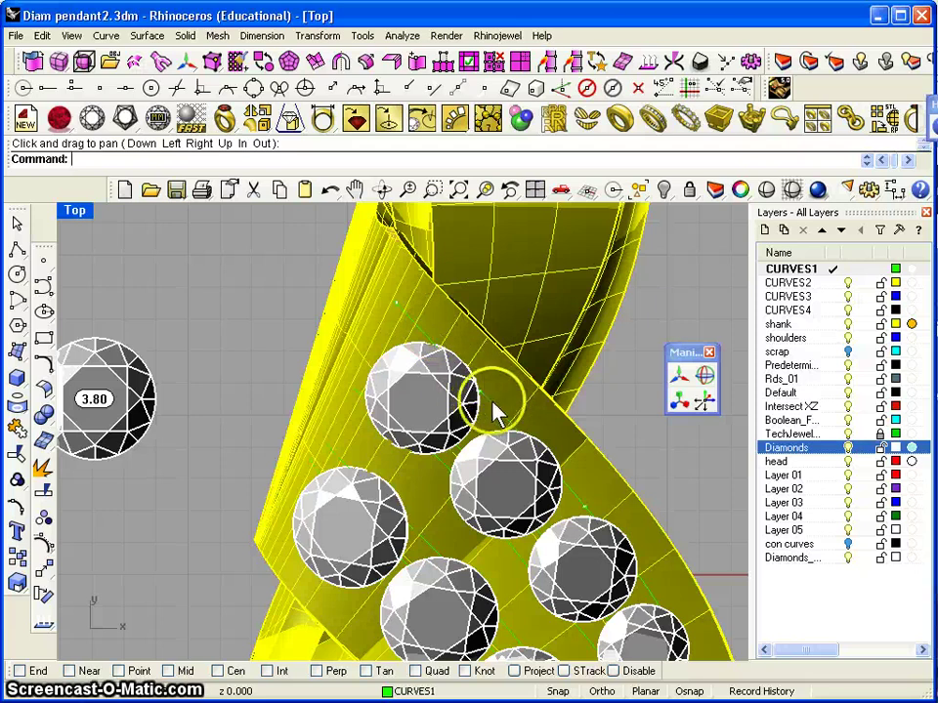
click(482, 393)
drag(483, 391, 488, 413)
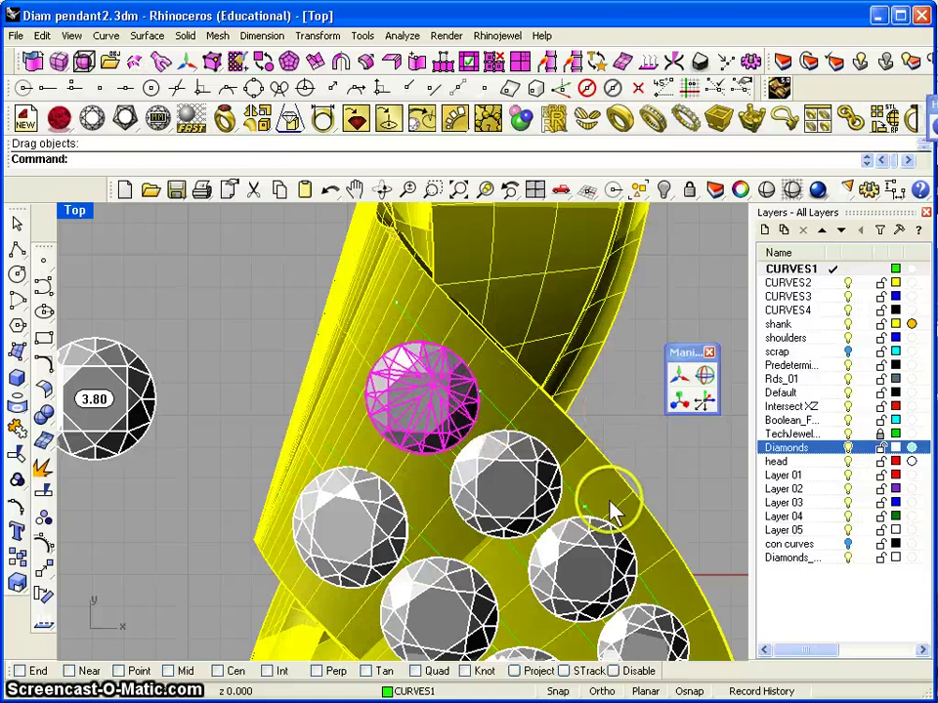
click(584, 517)
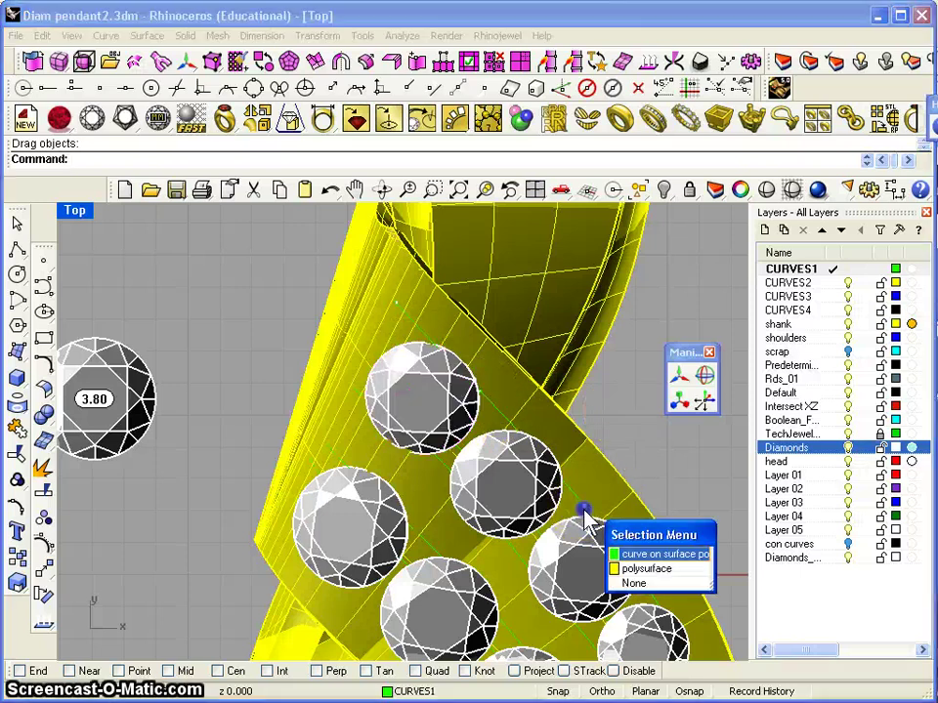
click(591, 518)
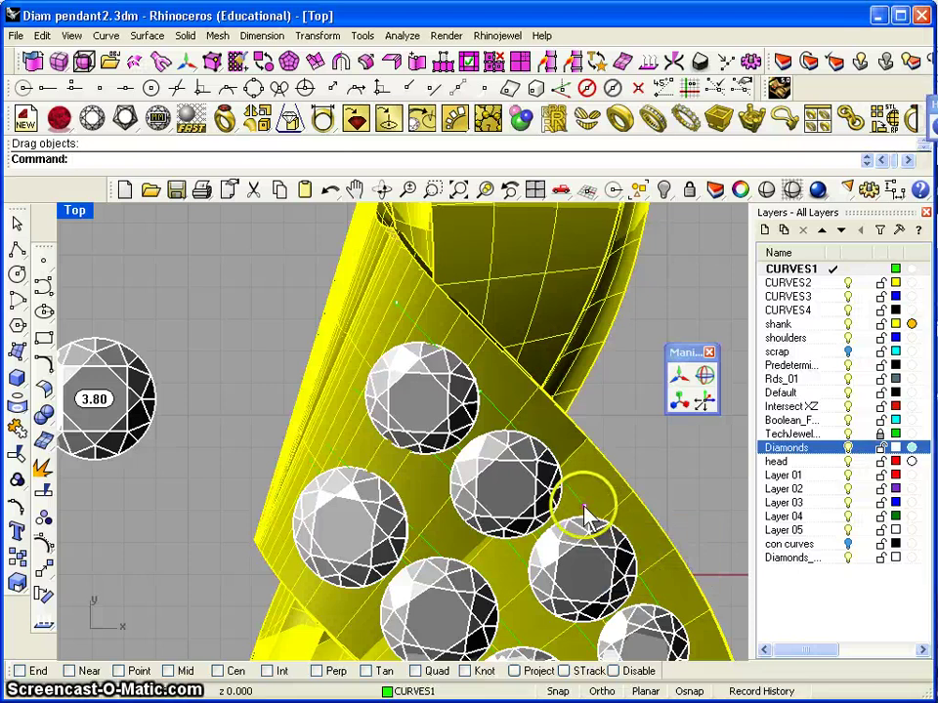
drag(582, 498, 583, 501)
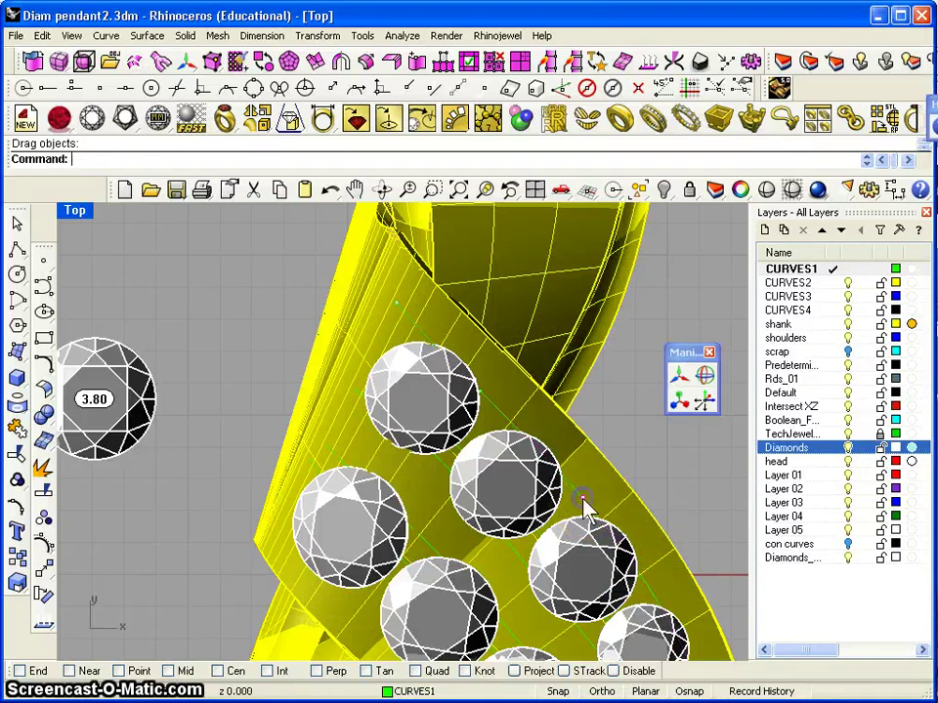
Move the outermost curve's edit point between the fourth and fifth stones slightly outward so the curve clears the stones
scroll(487, 508, down, 4)
right_drag(487, 505, 376, 356)
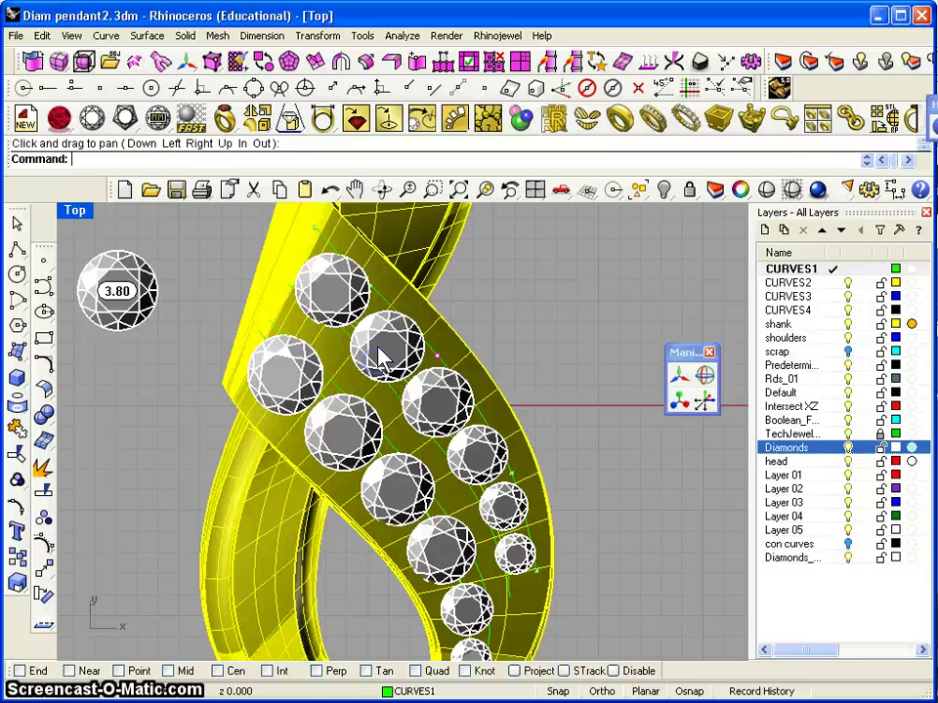
scroll(400, 467, down, 2)
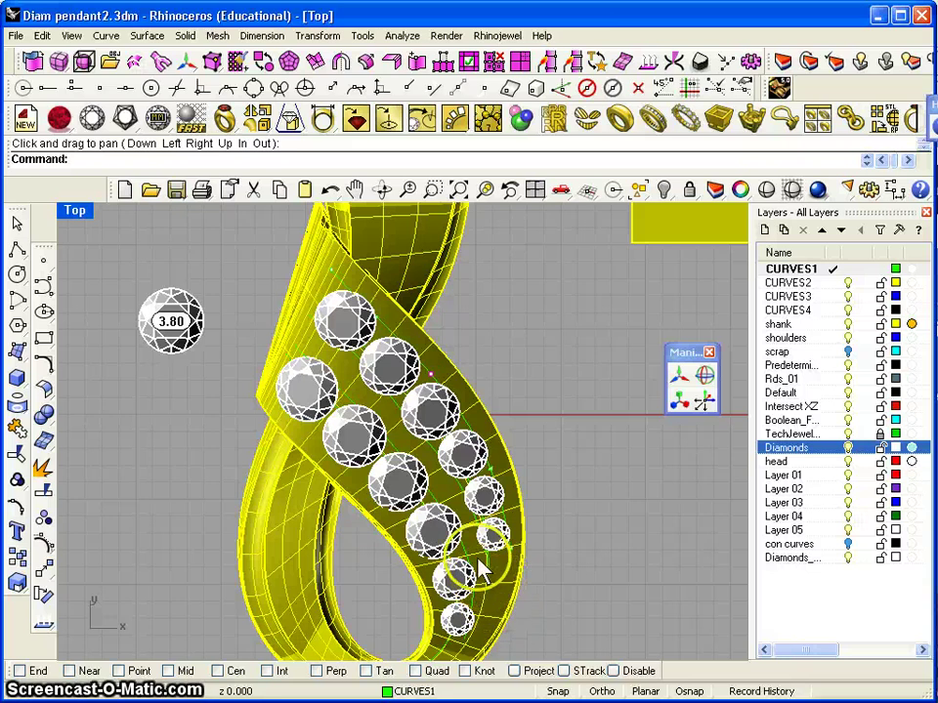
scroll(478, 564, up, 3)
scroll(469, 536, up, 2)
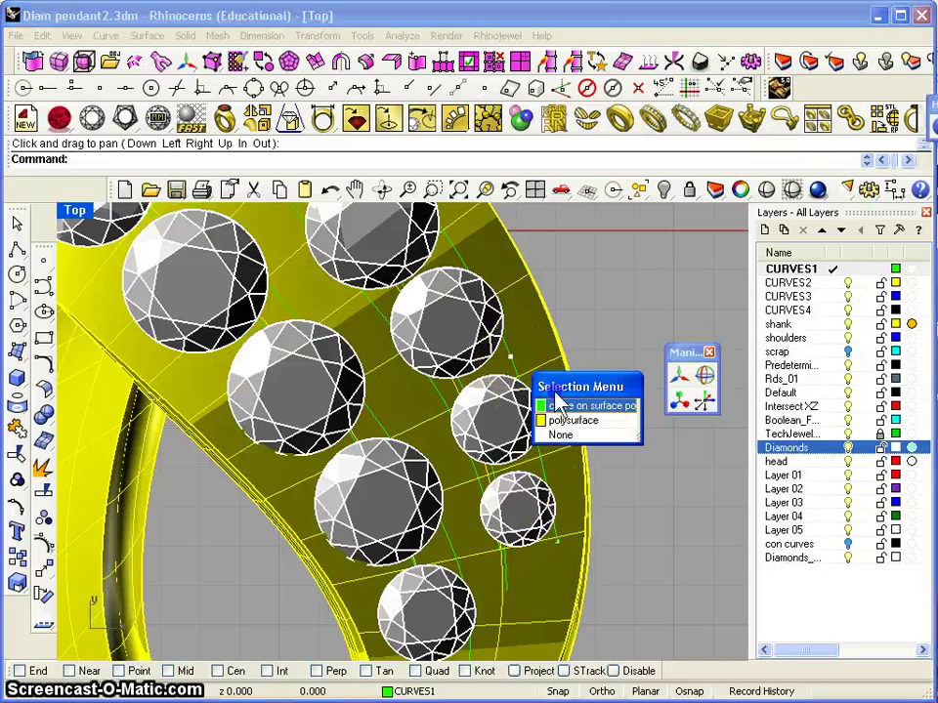
click(551, 405)
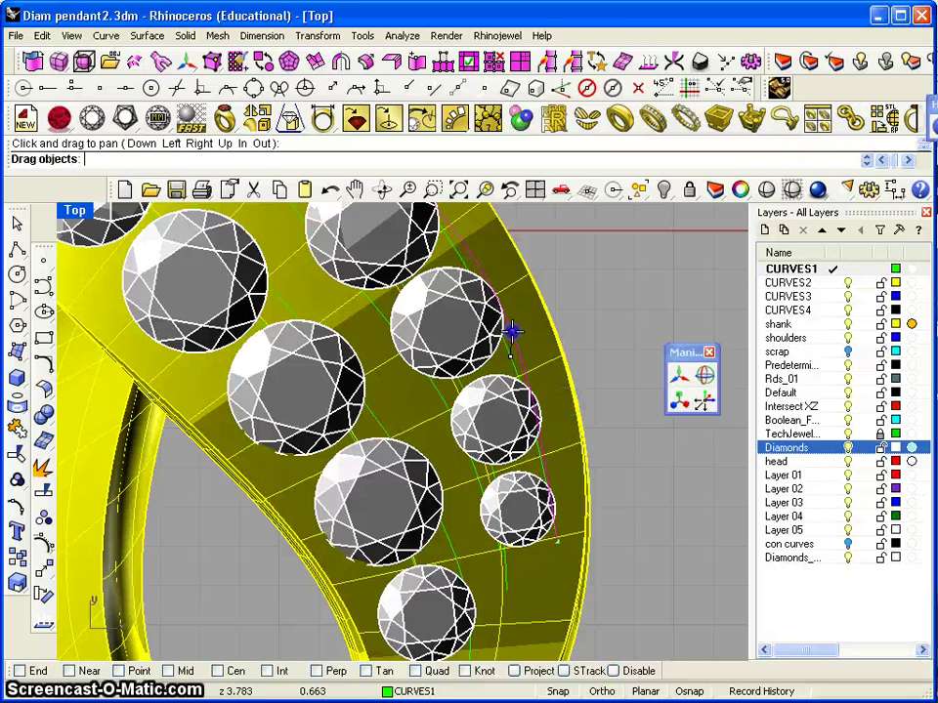
drag(508, 333, 508, 333)
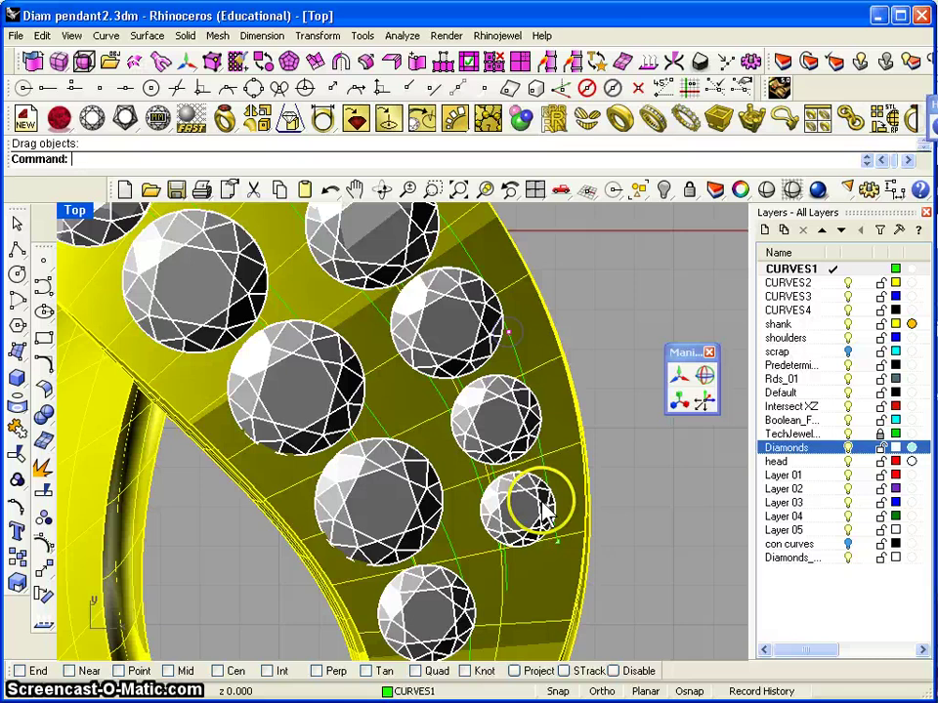
click(508, 332)
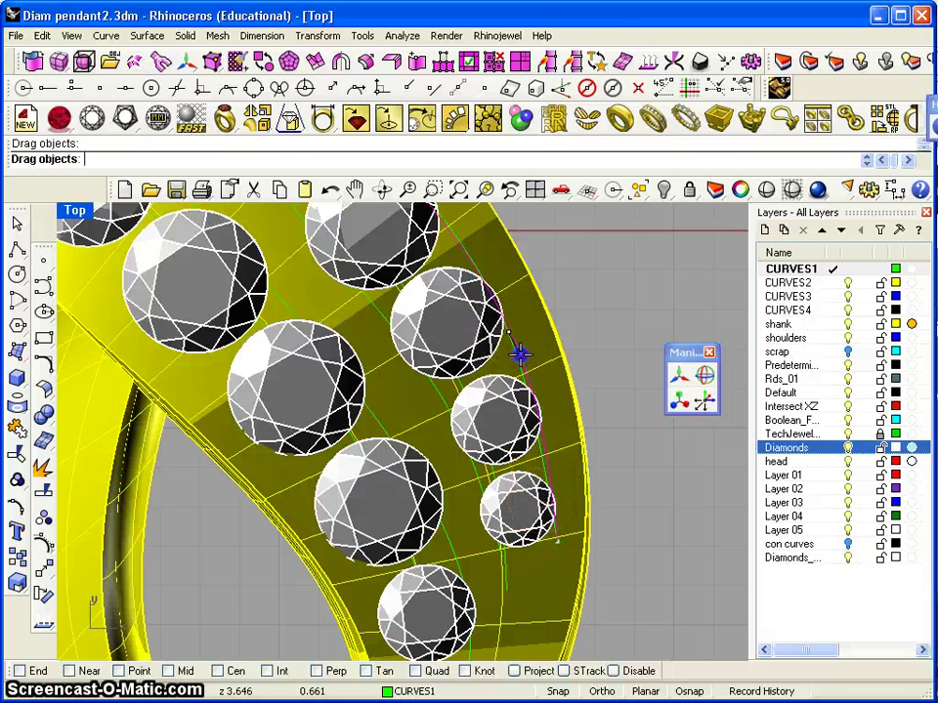
drag(521, 355, 534, 503)
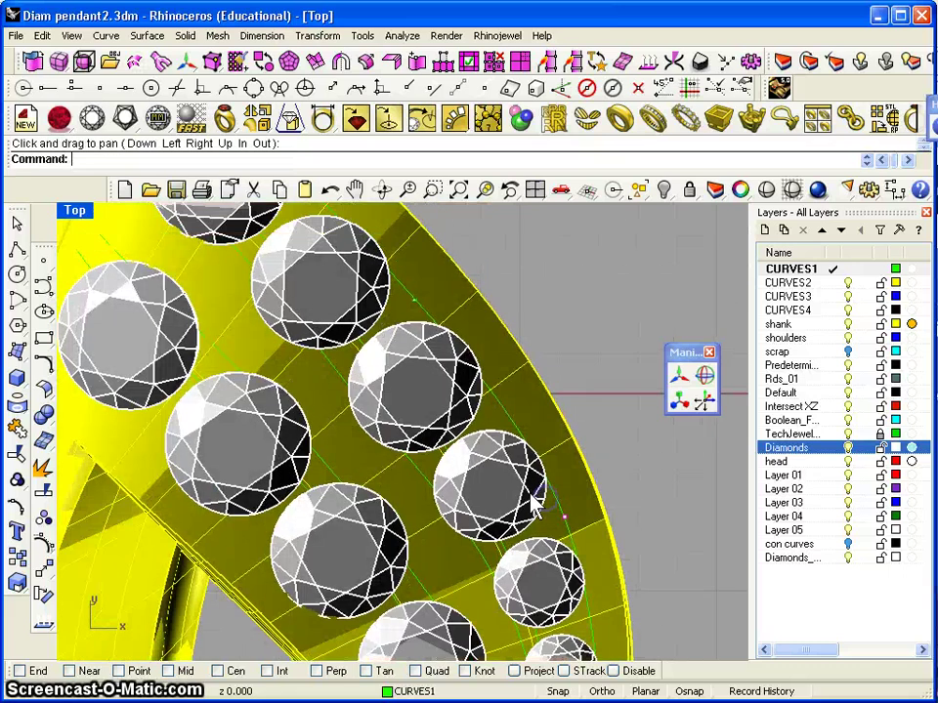
Switch the Top view to wireframe and shift the edit point between the second and third stones toward the third stone
click(75, 209)
click(95, 251)
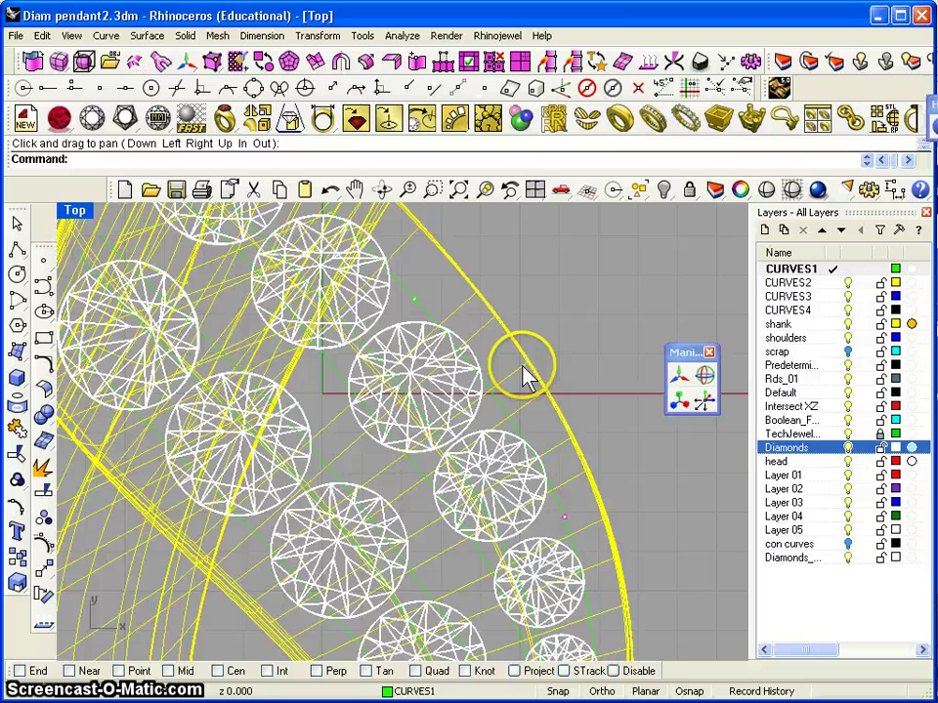
click(415, 299)
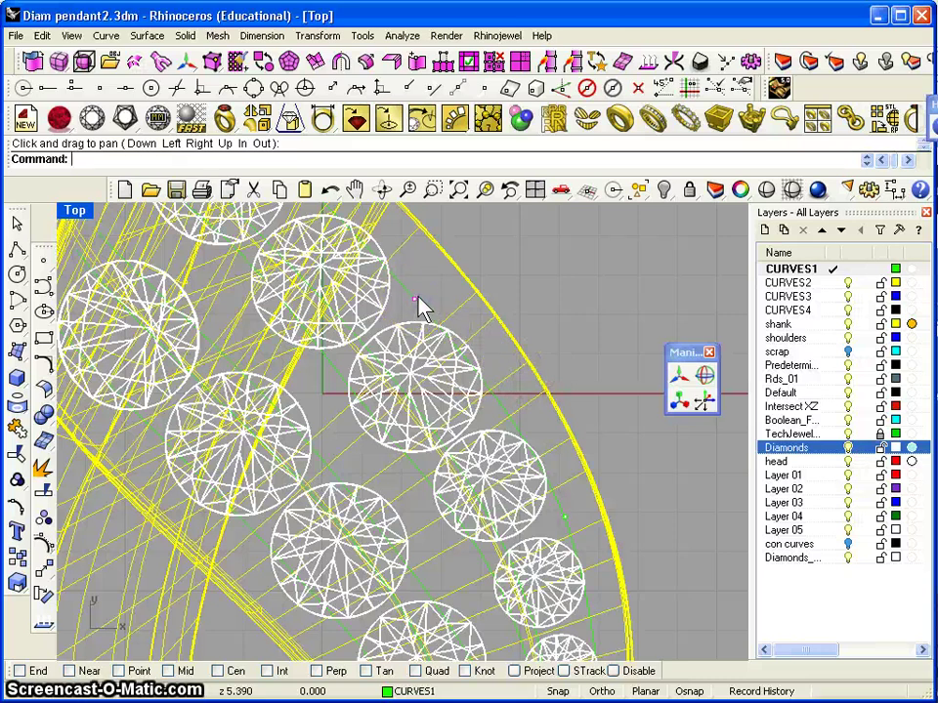
mouse_move(422, 305)
mouse_down()
mouse_move(418, 292)
mouse_move(443, 323)
mouse_move(431, 325)
mouse_up()
click(431, 324)
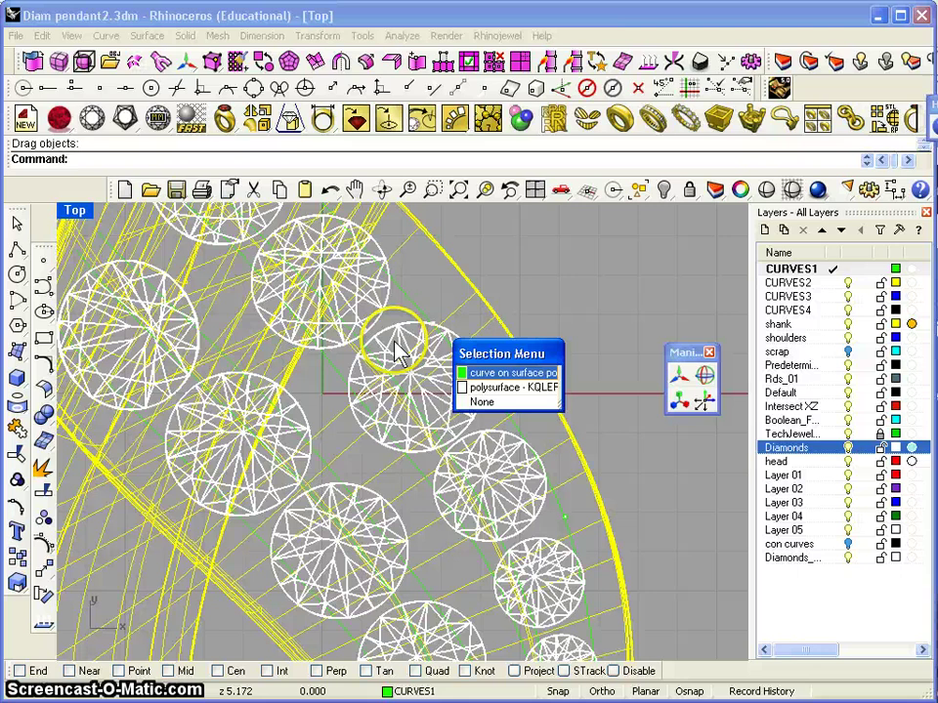
click(522, 375)
Move the outermost curve's edit point beside the largest stone slightly outward, away from the stone's edge
right_drag(342, 290, 457, 477)
click(405, 364)
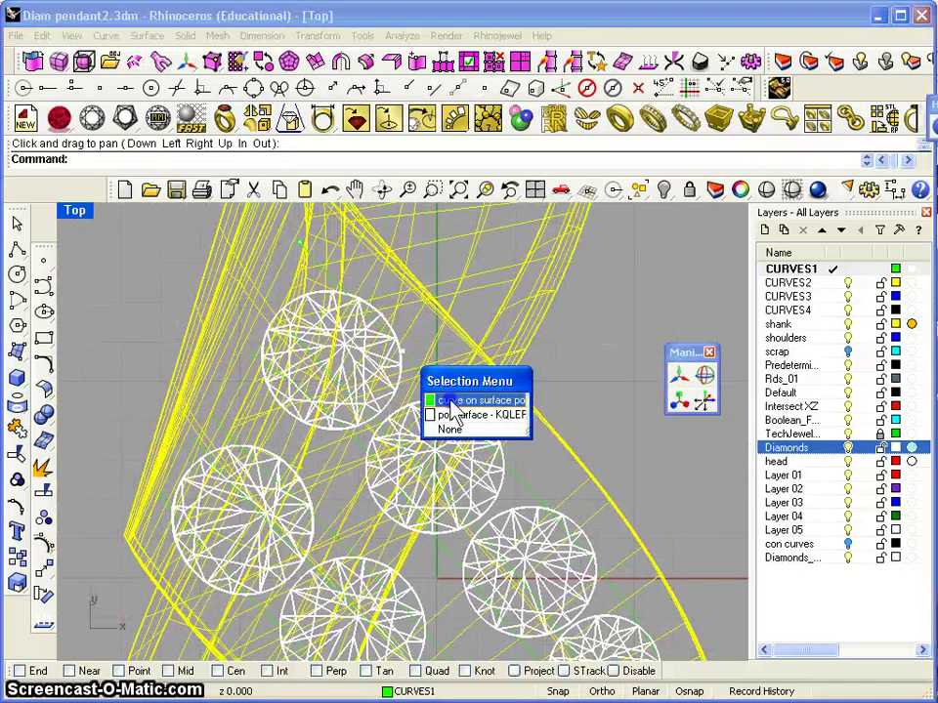
click(444, 398)
drag(408, 354, 408, 346)
right_click(450, 419)
Pull the edit point above the third stone of the outer row back up, away from that stone
drag(425, 468, 328, 365)
click(473, 425)
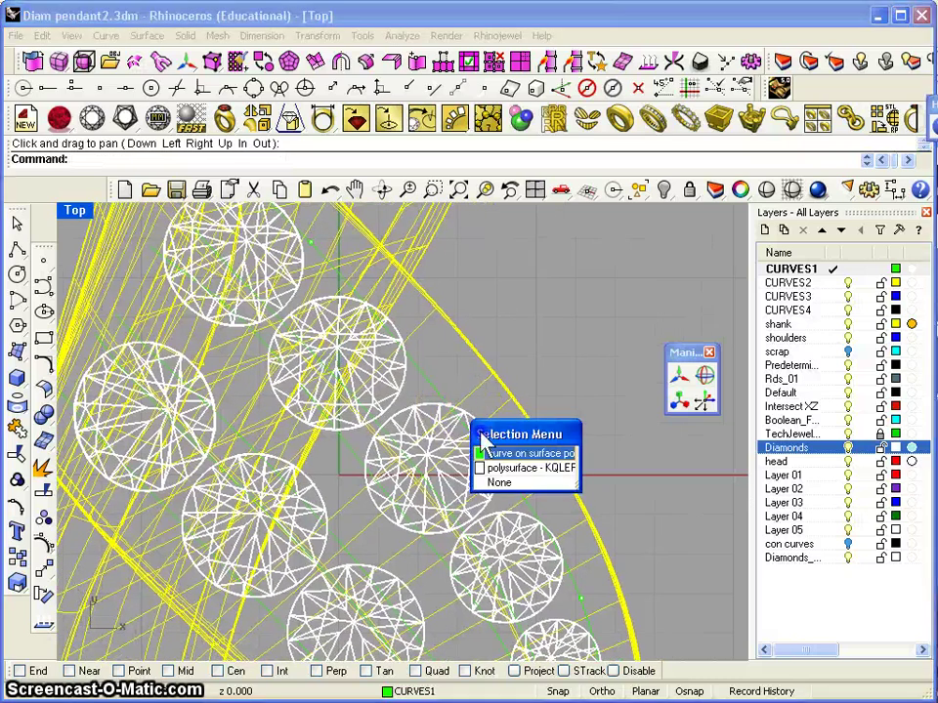
click(507, 454)
drag(454, 414, 445, 394)
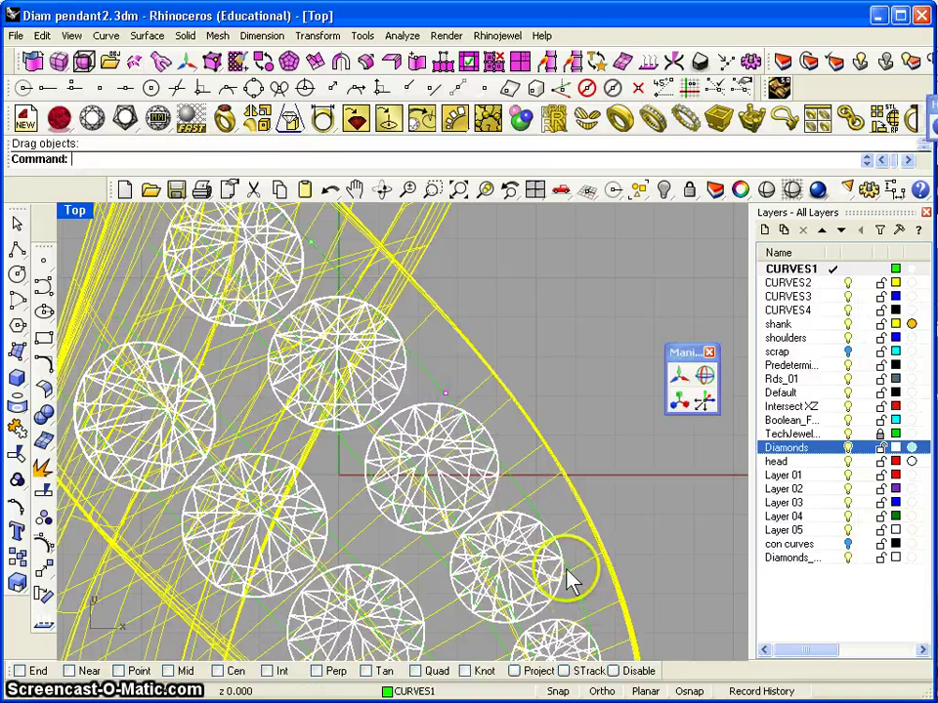
Nudge the outermost curve's edit point beside the fourth stone slightly toward the fifth stone
right_drag(539, 540, 537, 542)
drag(537, 543, 441, 410)
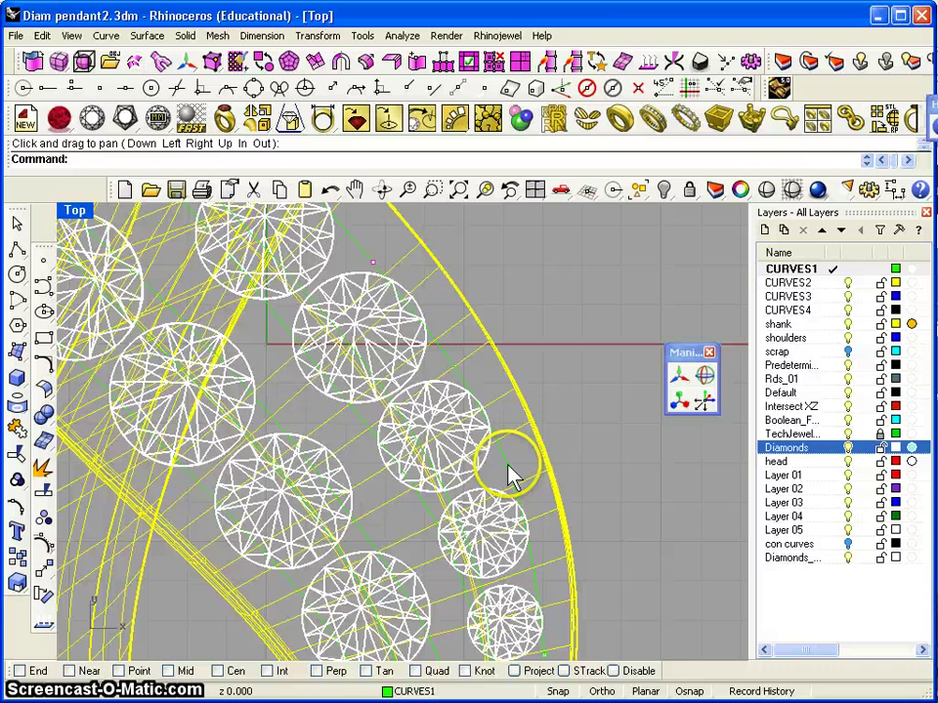
mouse_move(506, 469)
mouse_down()
mouse_move(494, 445)
mouse_move(508, 476)
mouse_up()
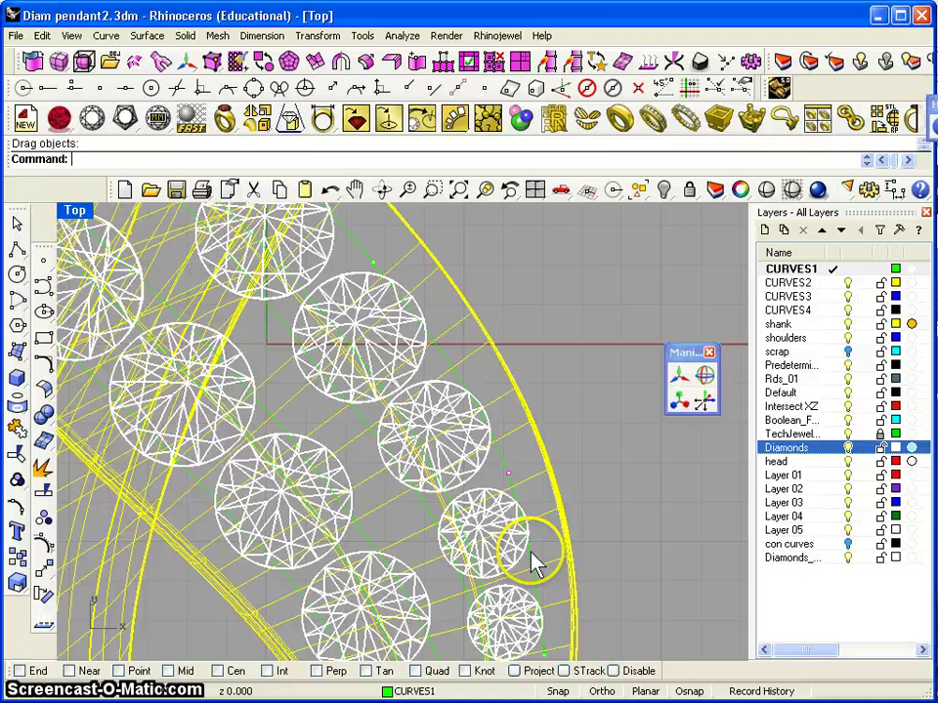
Shift the outer curve's edit point above the third stone outward and along that stone's edge toward the fourth stone
text(pan)
key(Return)
drag(397, 335, 557, 584)
key(Return)
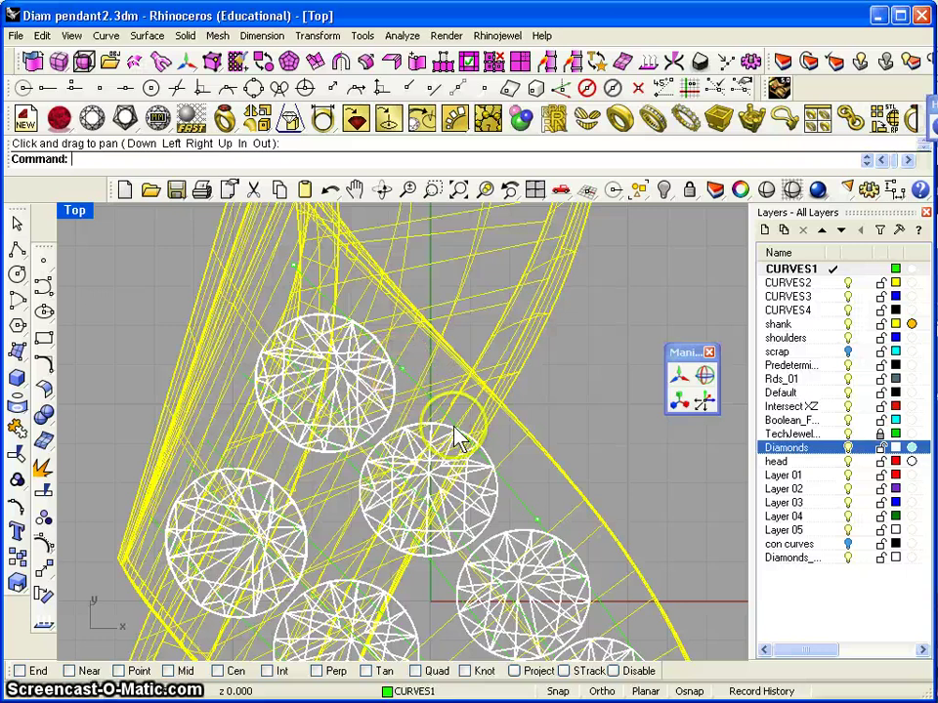
click(536, 528)
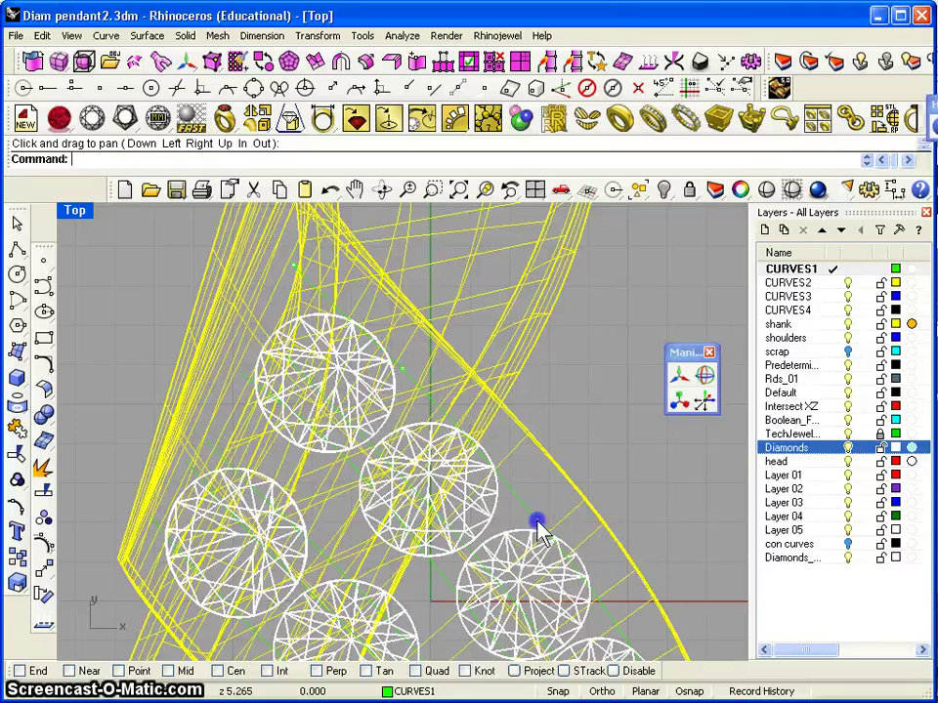
drag(564, 540, 599, 598)
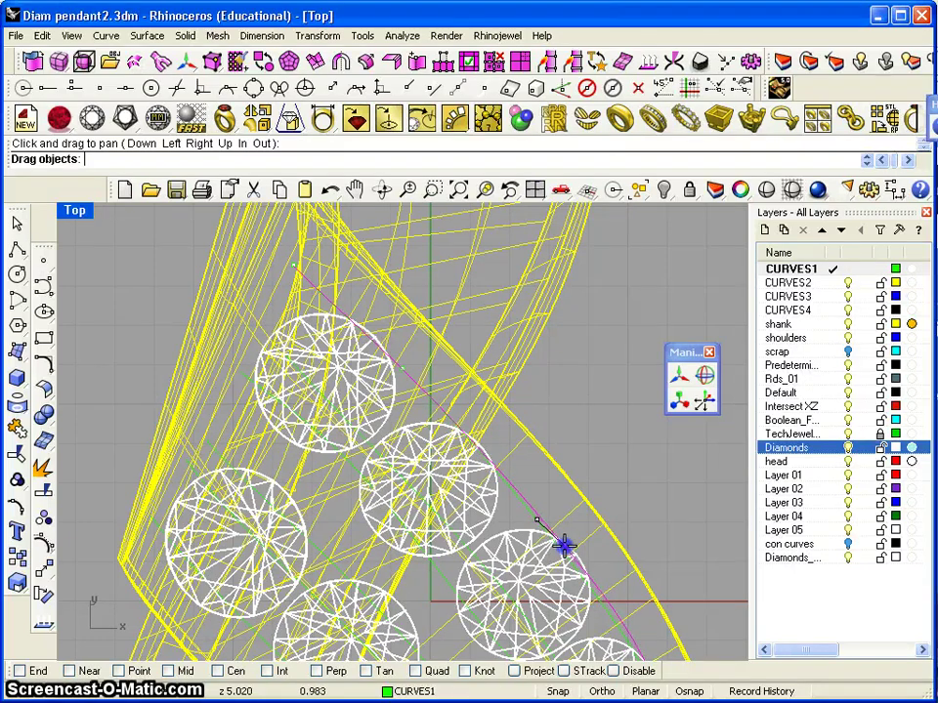
drag(562, 547, 562, 546)
Move the outermost curve's edit point between the fourth and fifth stones closer to the fifth stone's outer edge
middle_drag(573, 521, 430, 346)
right_drag(429, 347, 426, 347)
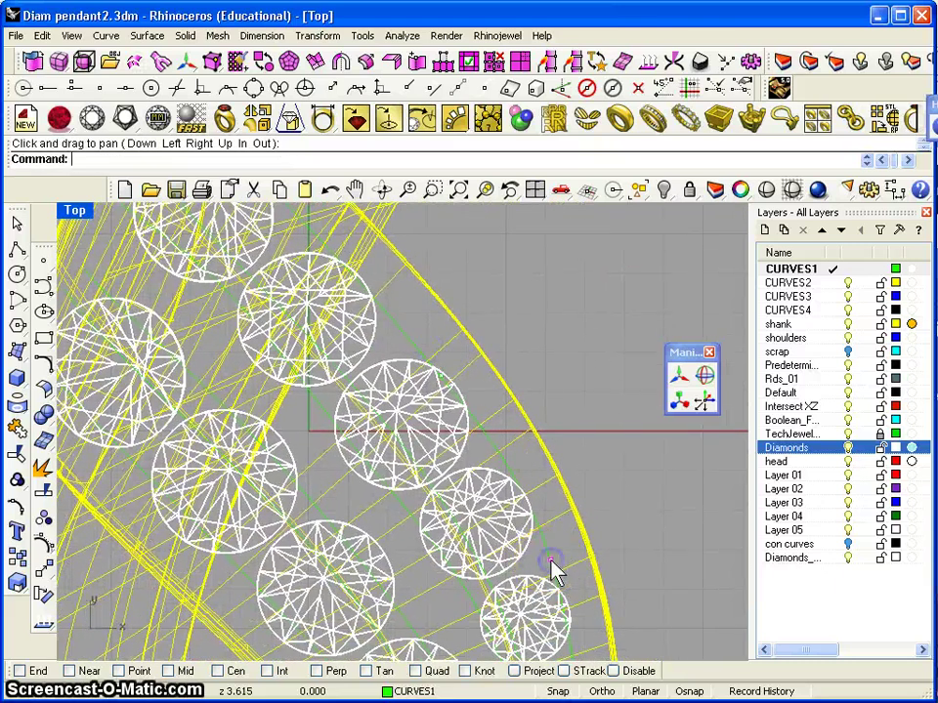
drag(550, 565, 561, 595)
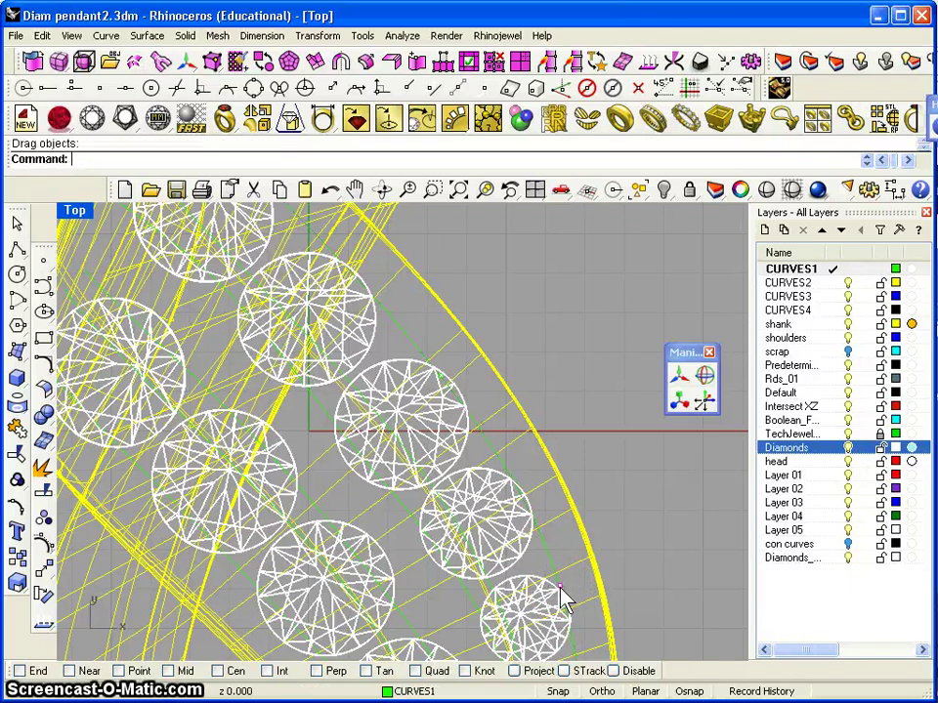
click(471, 525)
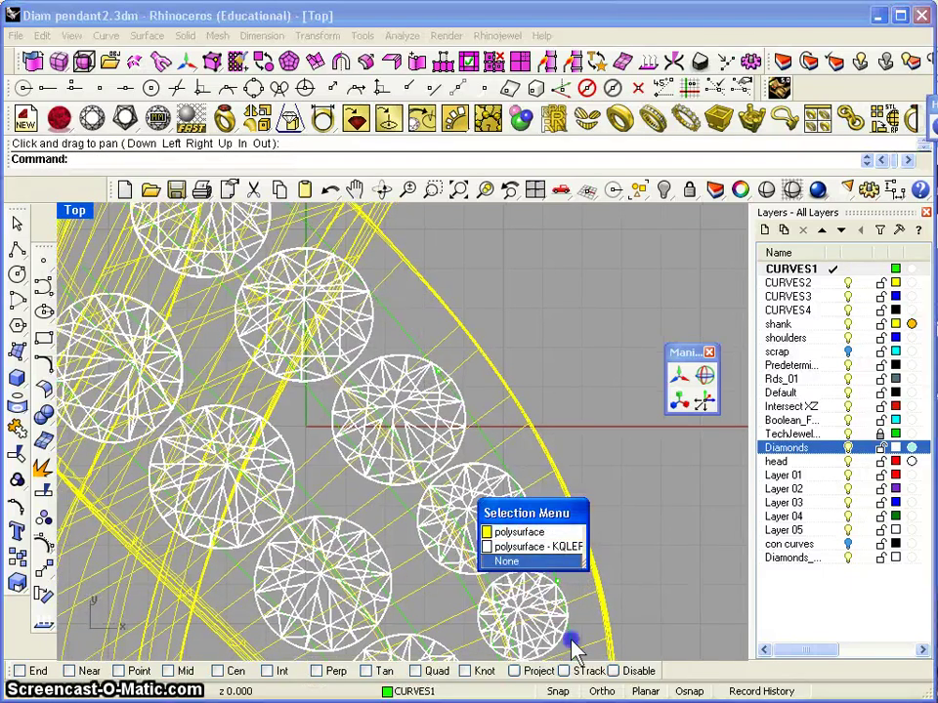
click(592, 442)
Switch the Top viewport to shaded display and check the refined curves against both diamond rows
scroll(603, 471, down, 4)
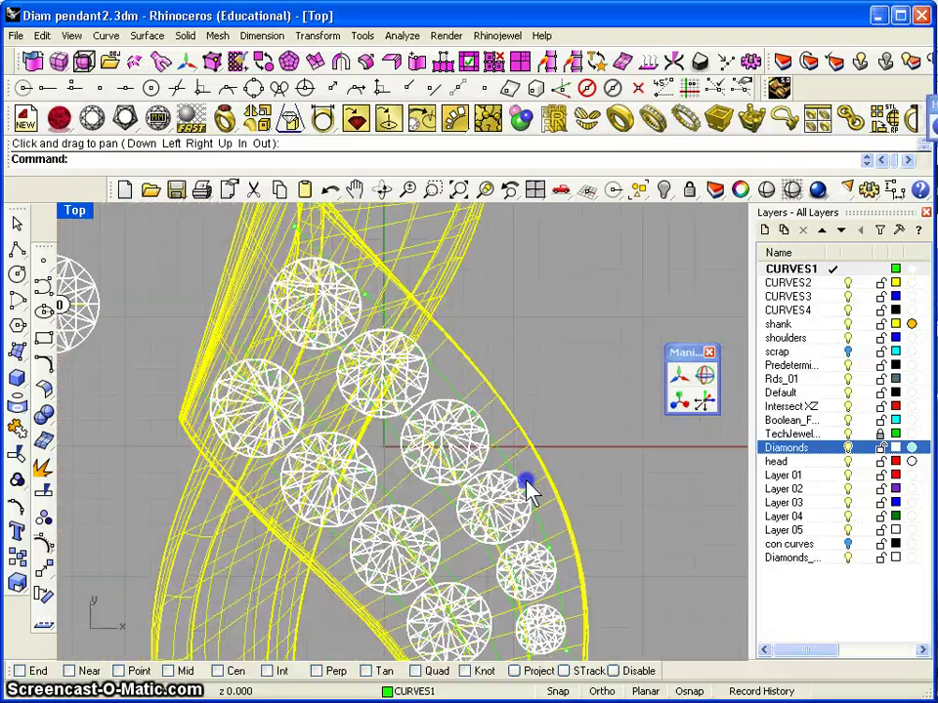
scroll(524, 486, up, 2)
click(76, 212)
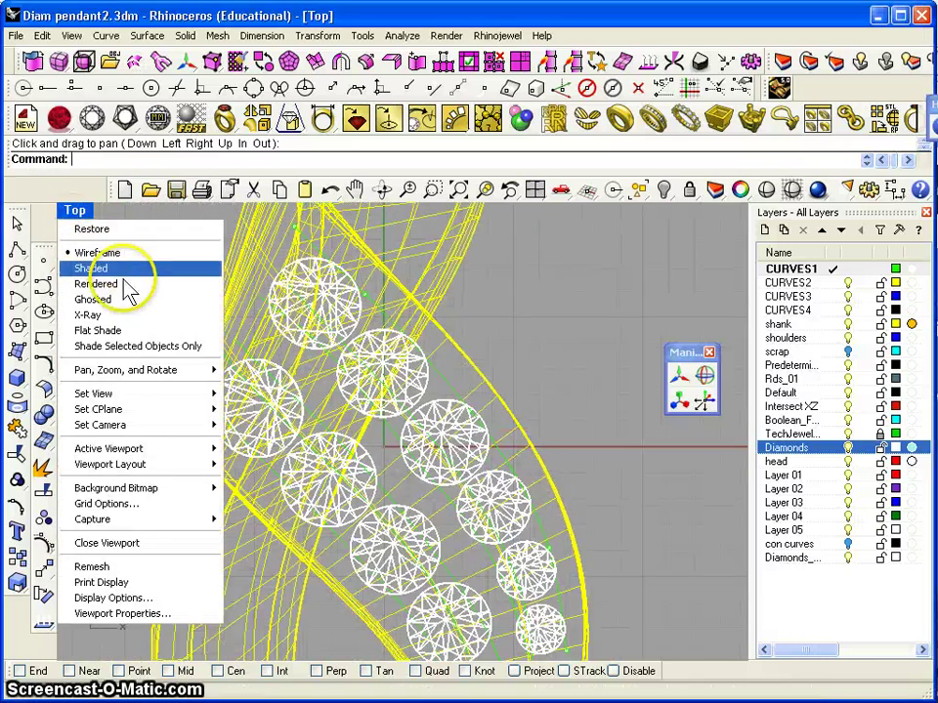
click(107, 268)
scroll(457, 458, down, 2)
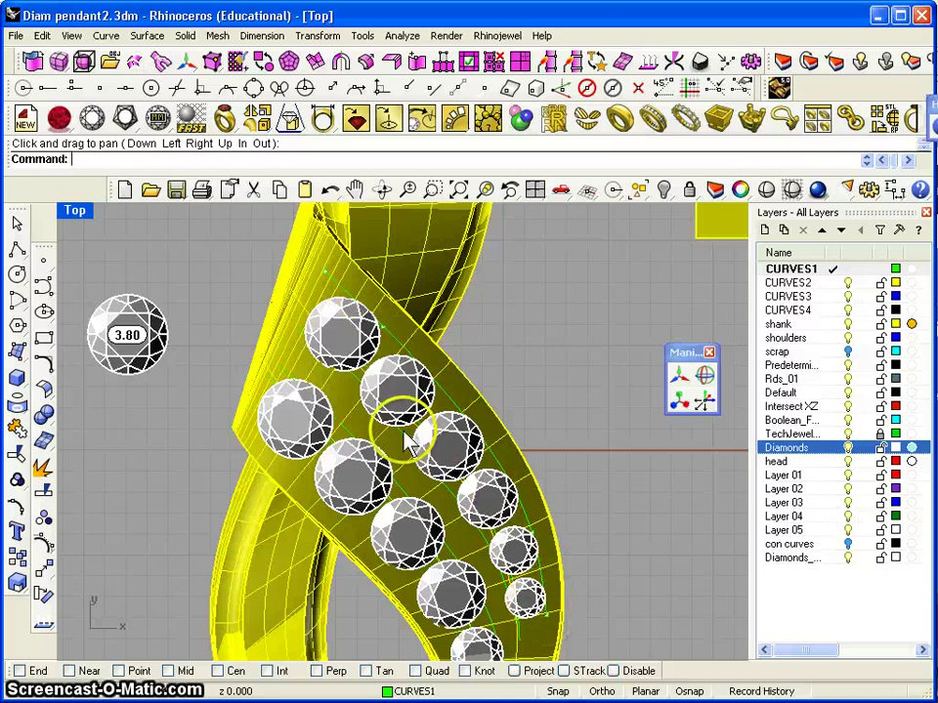
right_drag(406, 430, 417, 360)
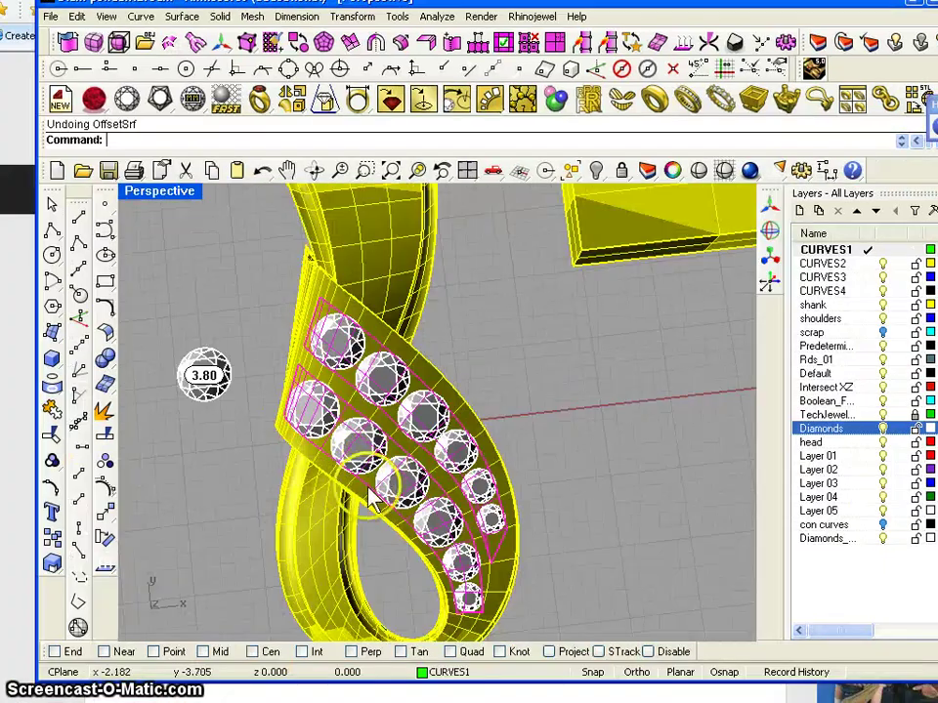
Examine in perspective the two outlined surfaces enclosing the graduated diamond rows and how closely they border each stone
right_drag(351, 509, 590, 341)
right_drag(427, 402, 396, 429)
scroll(396, 430, up, 2)
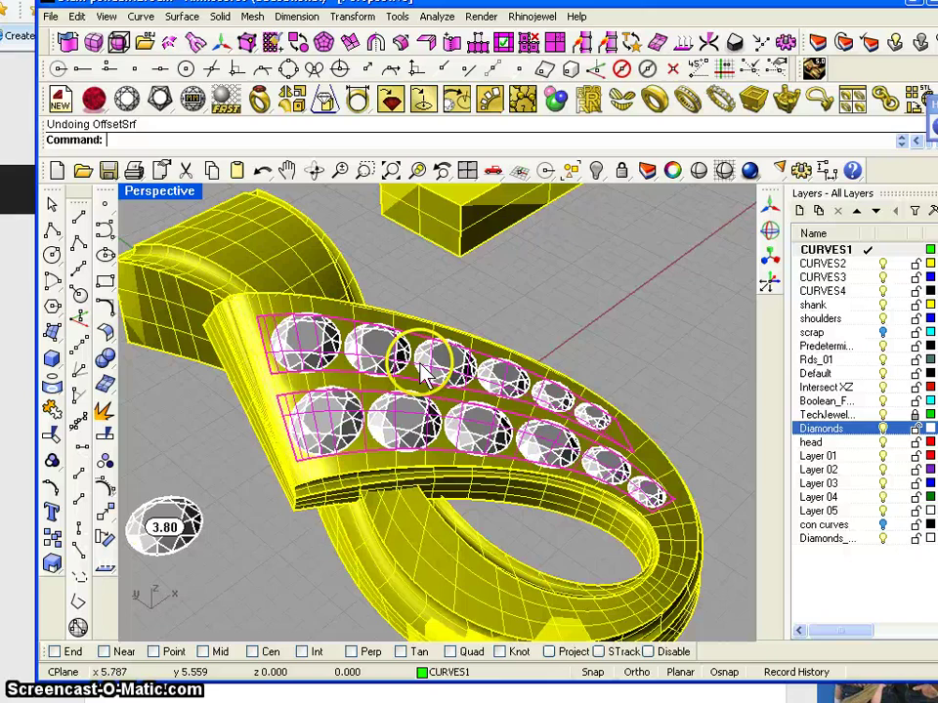
right_drag(476, 366, 438, 444)
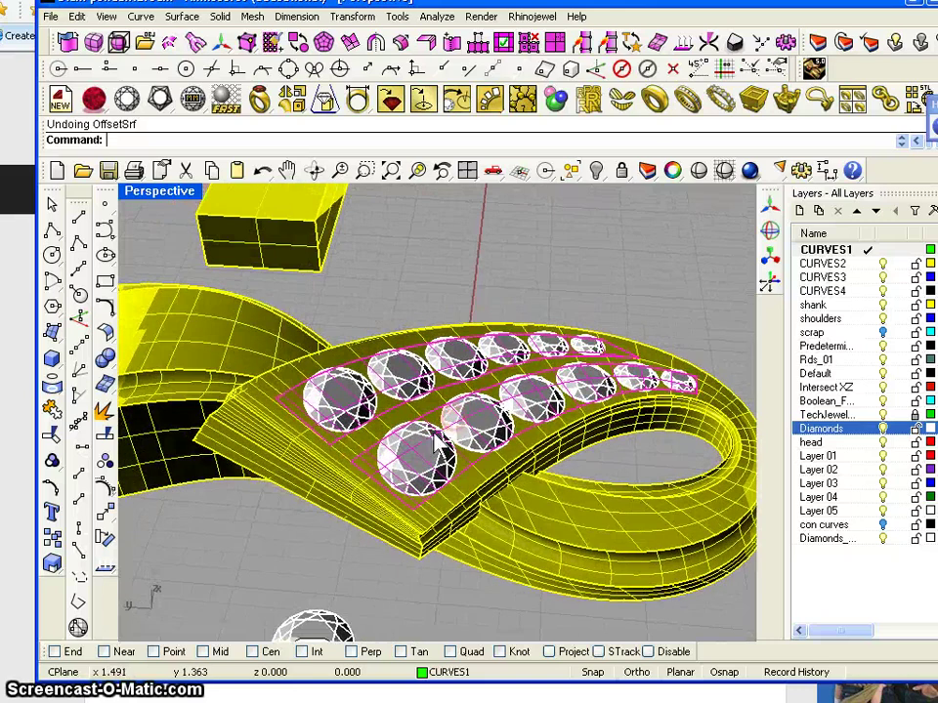
scroll(445, 439, up, 4)
click(433, 446)
click(370, 336)
click(514, 402)
click(485, 336)
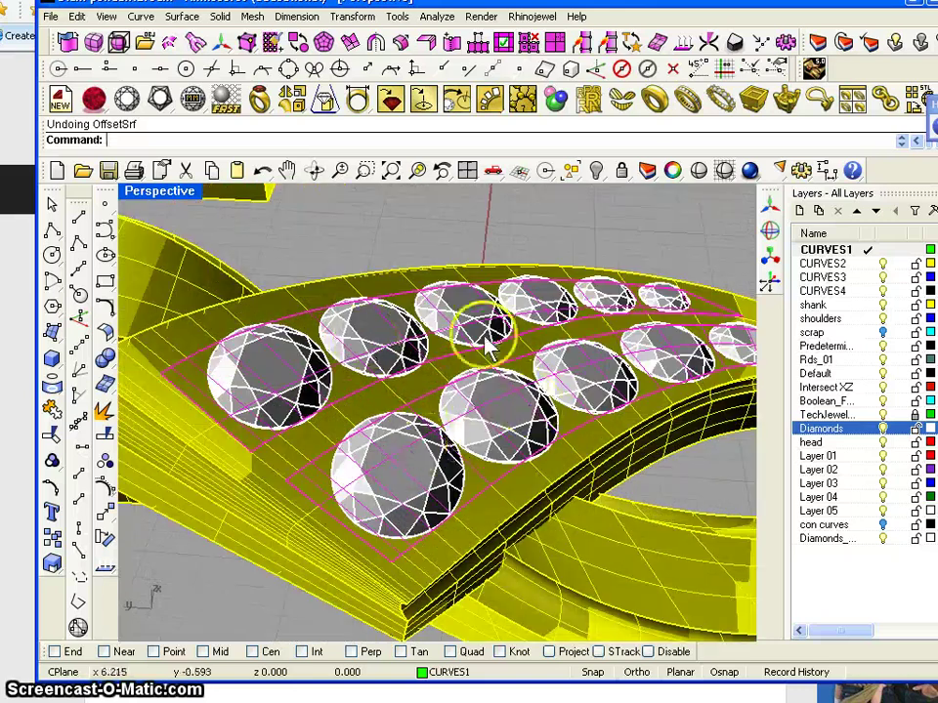
click(586, 348)
click(612, 332)
right_drag(614, 340, 445, 412)
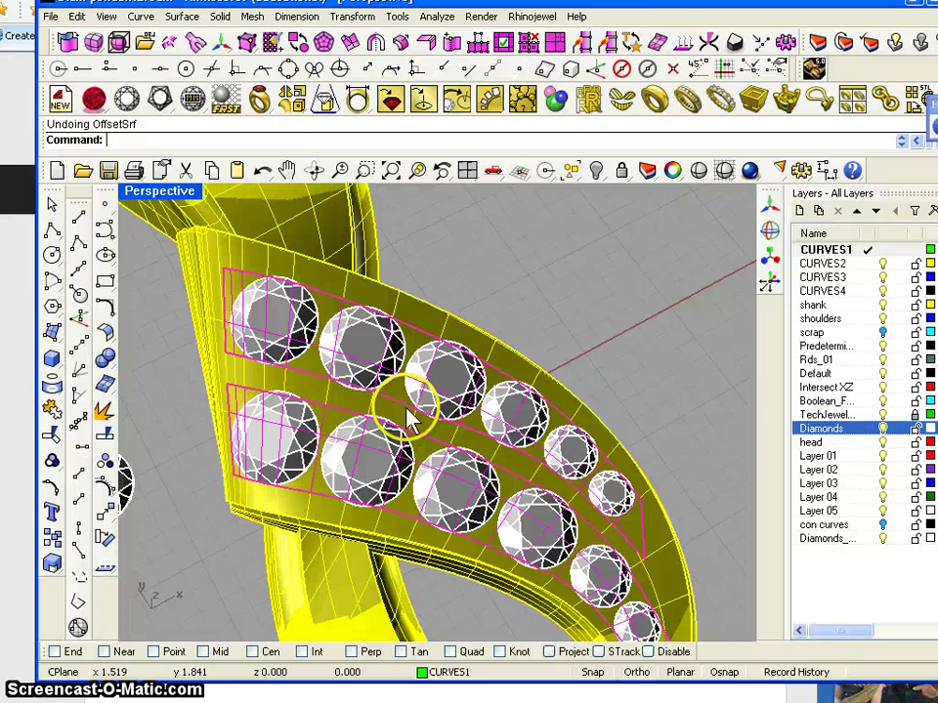
Inspect from the side and from above how the outlined surfaces and diamonds sit on the pendant's curved face
right_drag(330, 428, 614, 278)
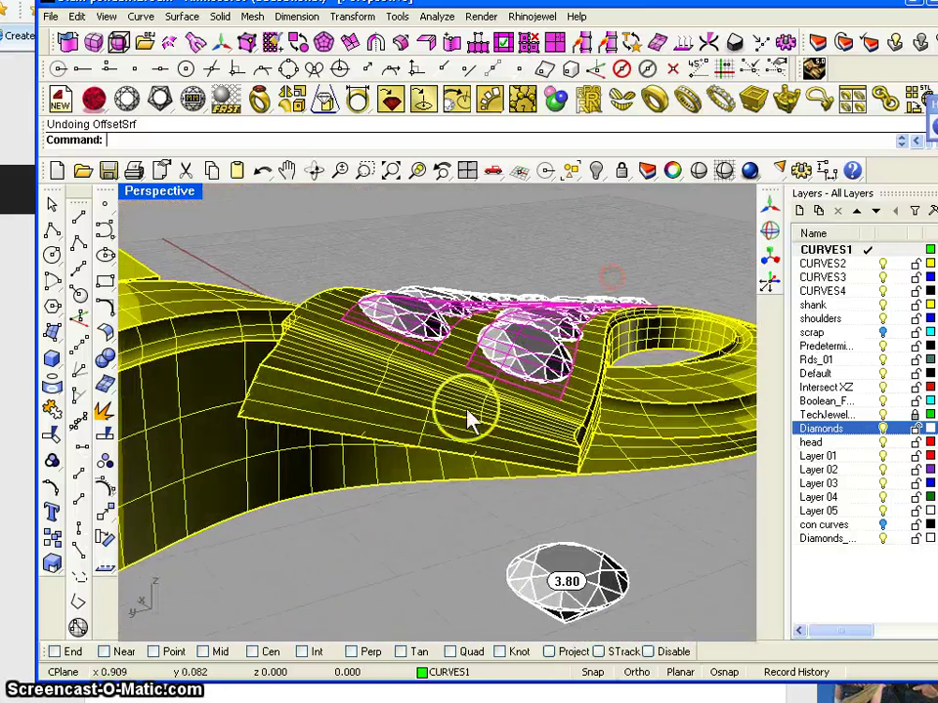
right_drag(579, 333, 607, 268)
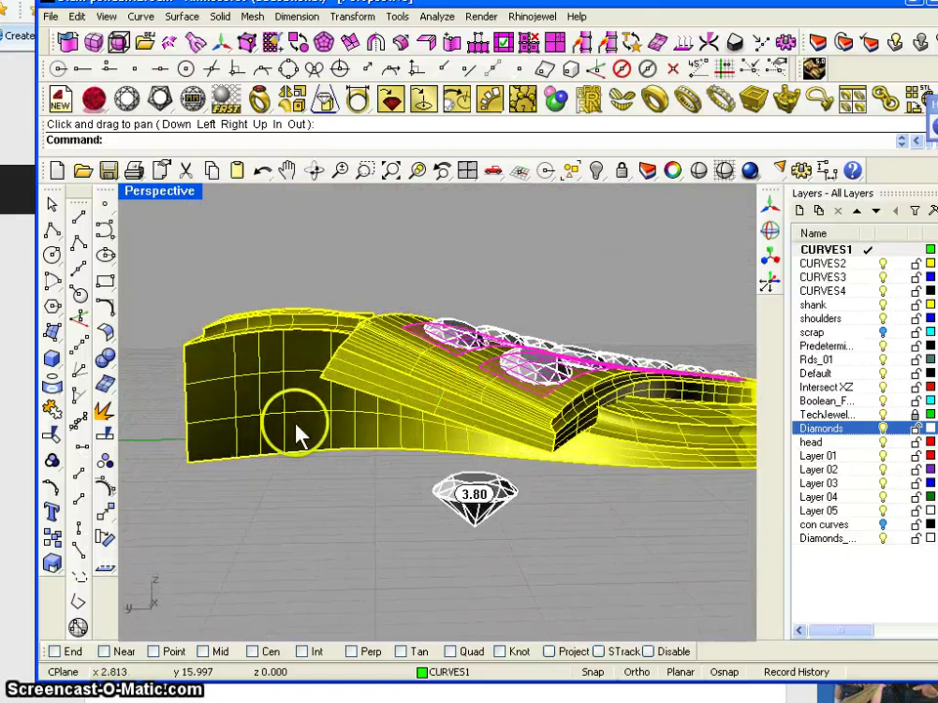
right_drag(580, 311, 315, 489)
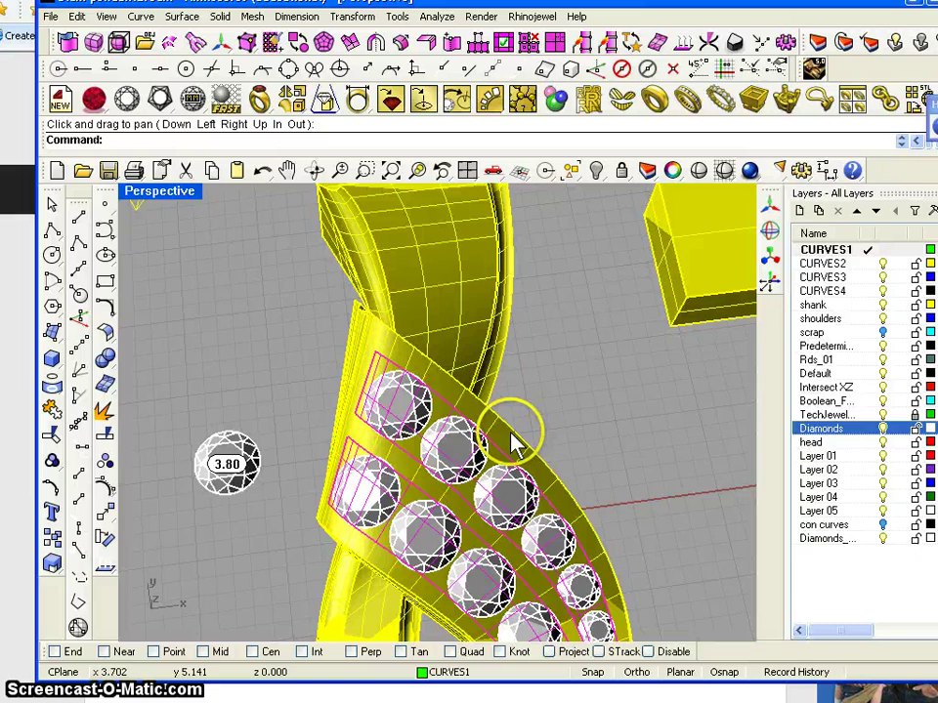
scroll(511, 433, down, 2)
shift+right_drag(509, 426, 517, 451)
right_drag(609, 347, 691, 597)
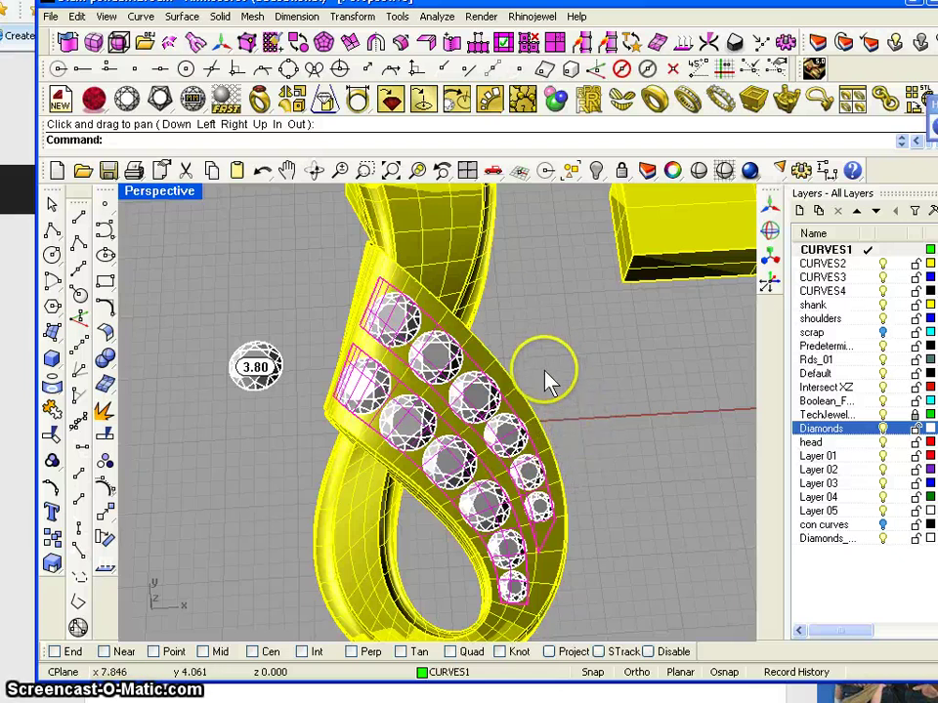
right_drag(547, 381, 598, 377)
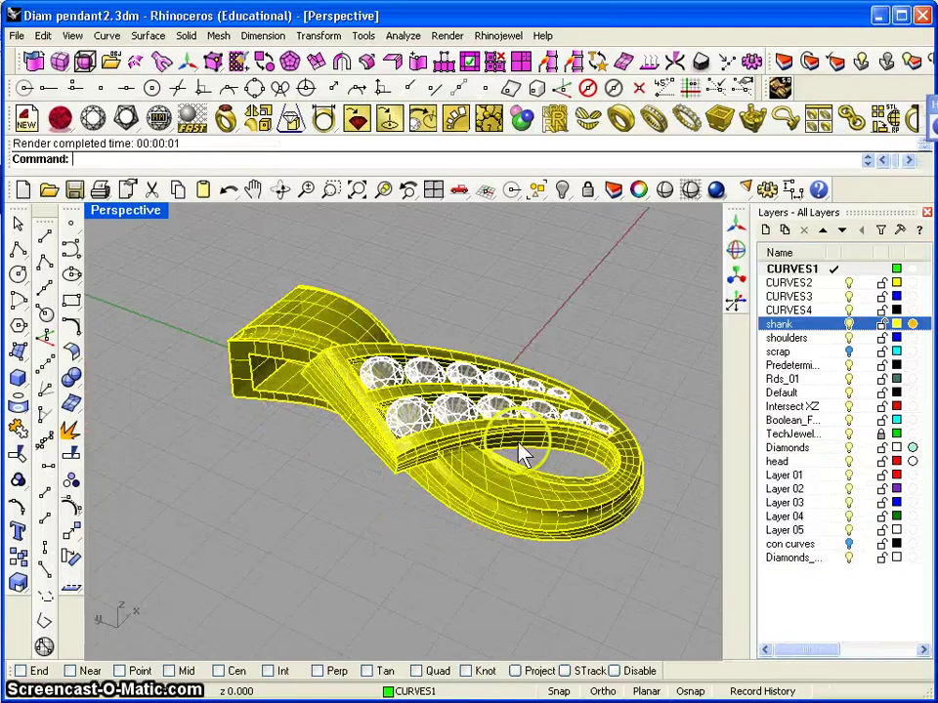
Inspect the channels cut around both diamond rows, then render the pendant in perspective and close the finished render
scroll(509, 450, up, 2)
scroll(523, 439, up, 3)
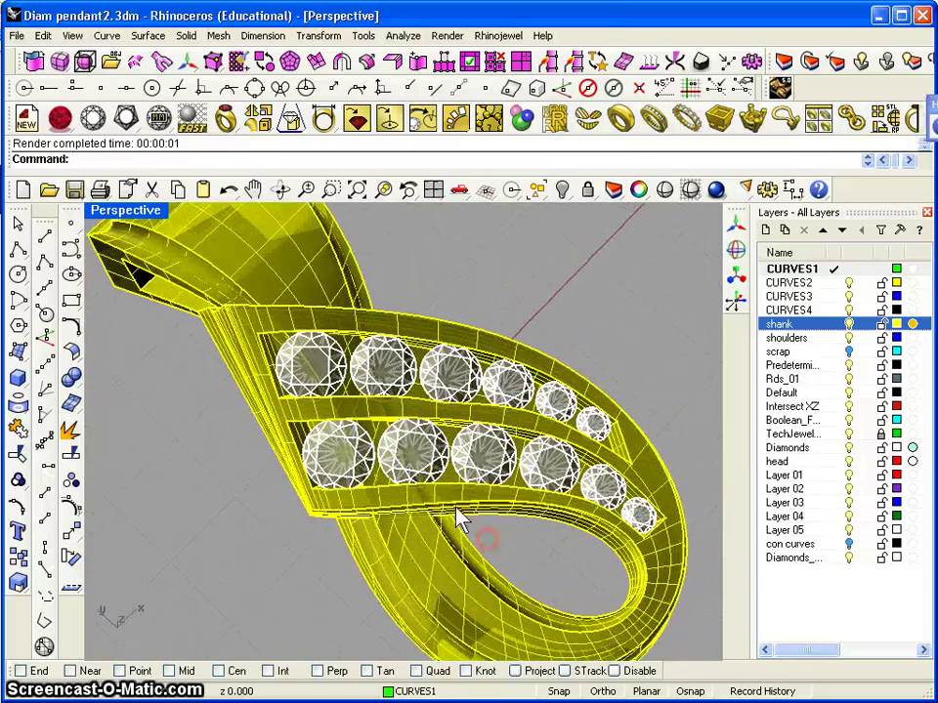
right_drag(459, 518, 254, 430)
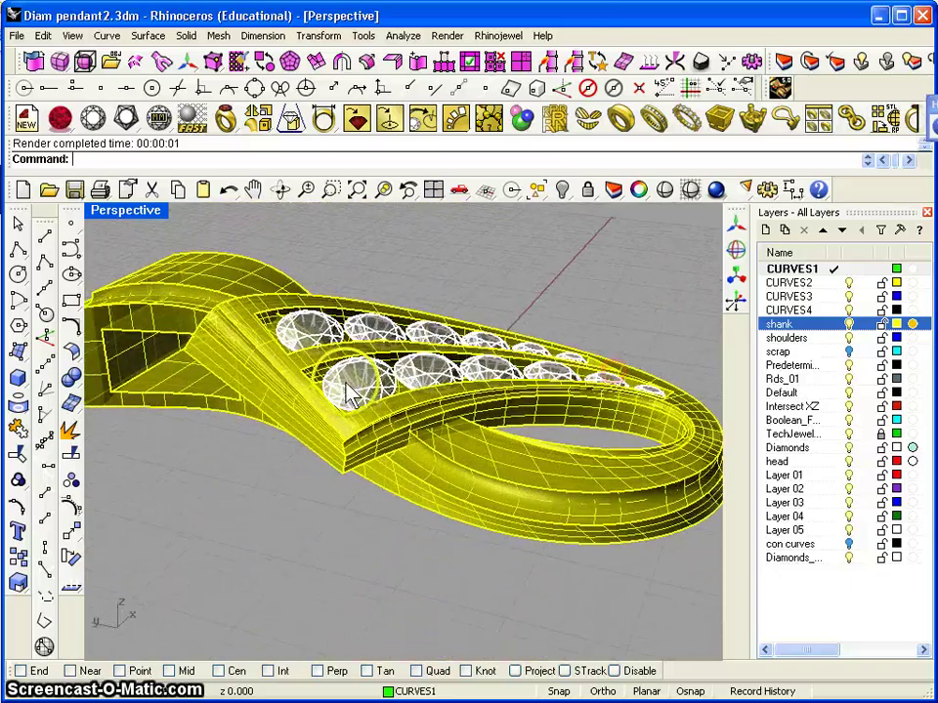
right_drag(184, 433, 380, 468)
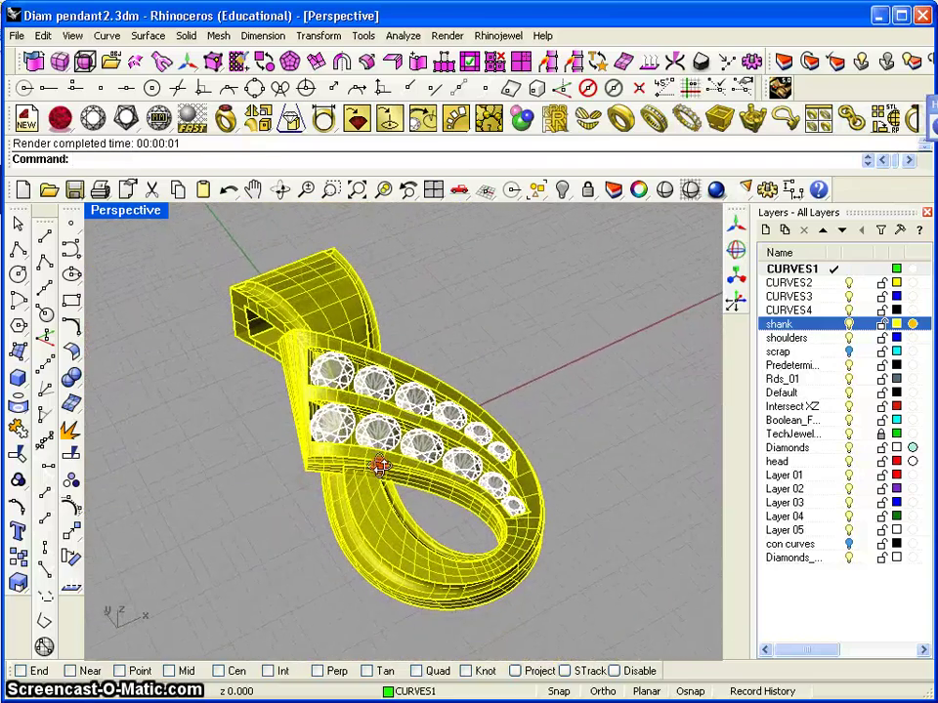
scroll(381, 469, up, 5)
scroll(381, 471, down, 2)
click(716, 189)
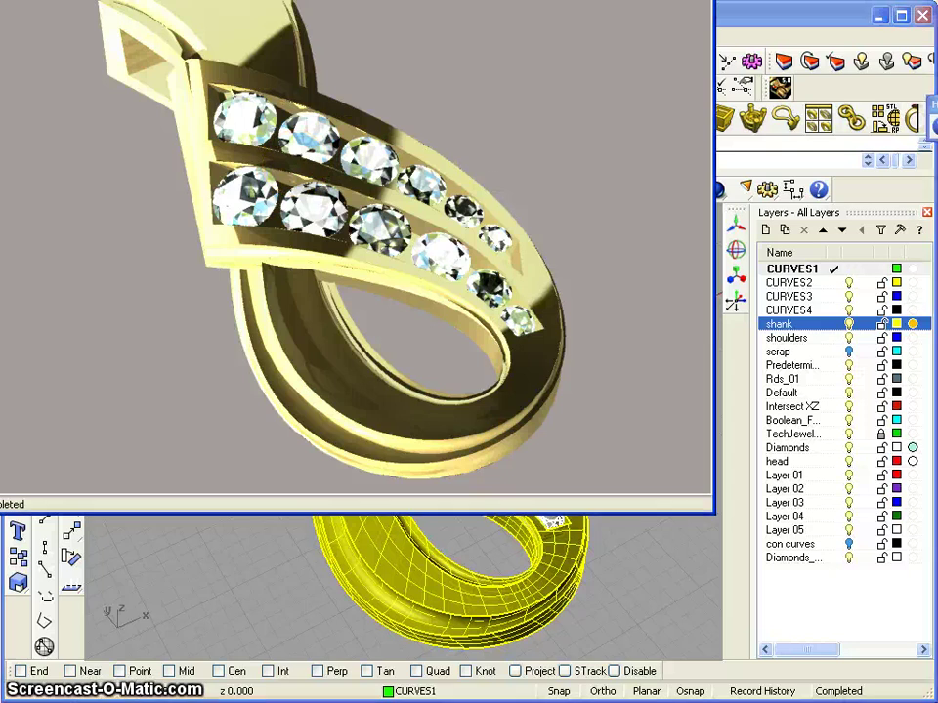
click(702, 2)
Render the pendant from its opposite side with both channel-set diamond rows in view, and close the render window
right_drag(618, 296, 419, 278)
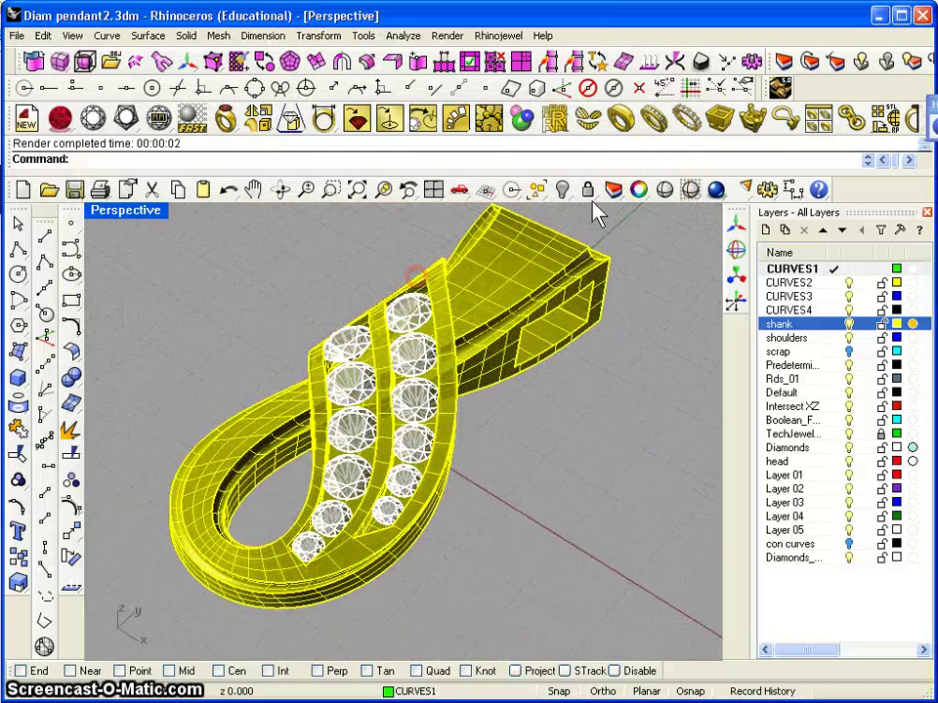
click(716, 191)
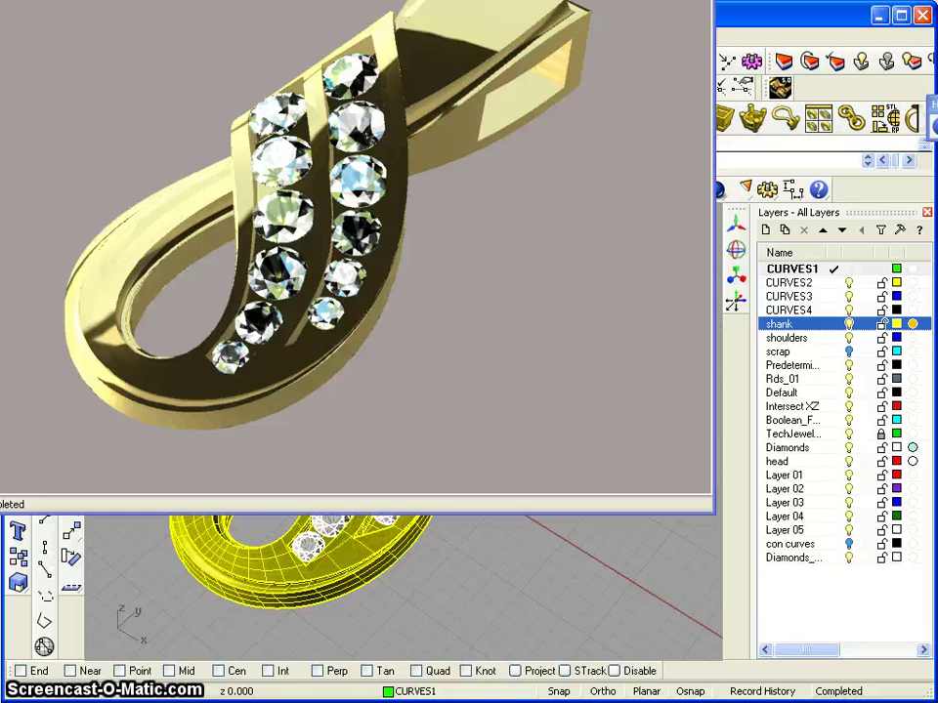
click(699, 0)
right_drag(399, 380, 615, 346)
right_drag(492, 359, 555, 329)
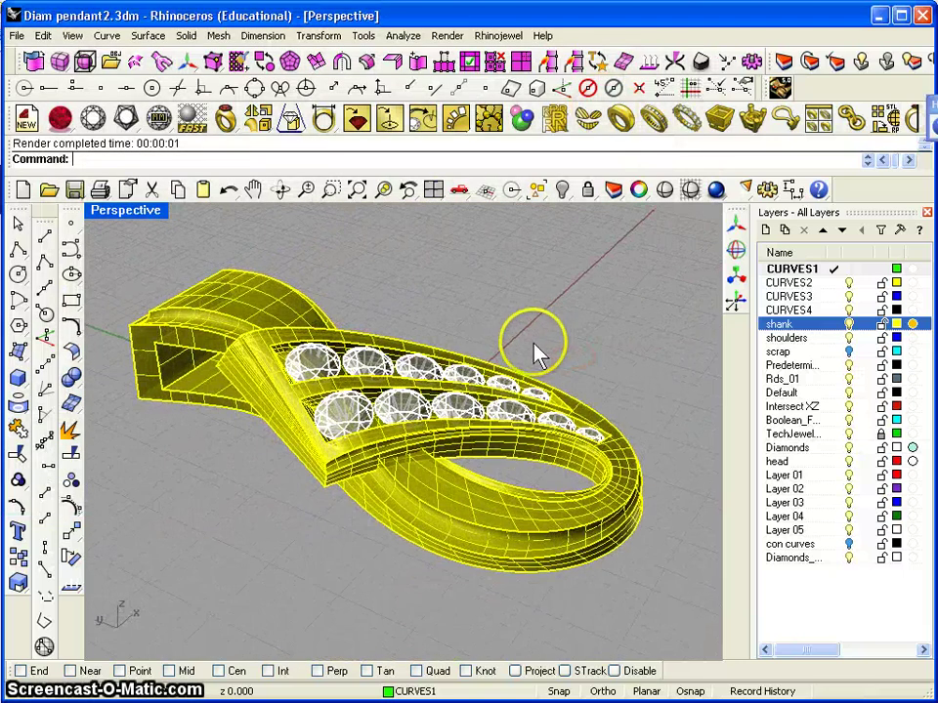